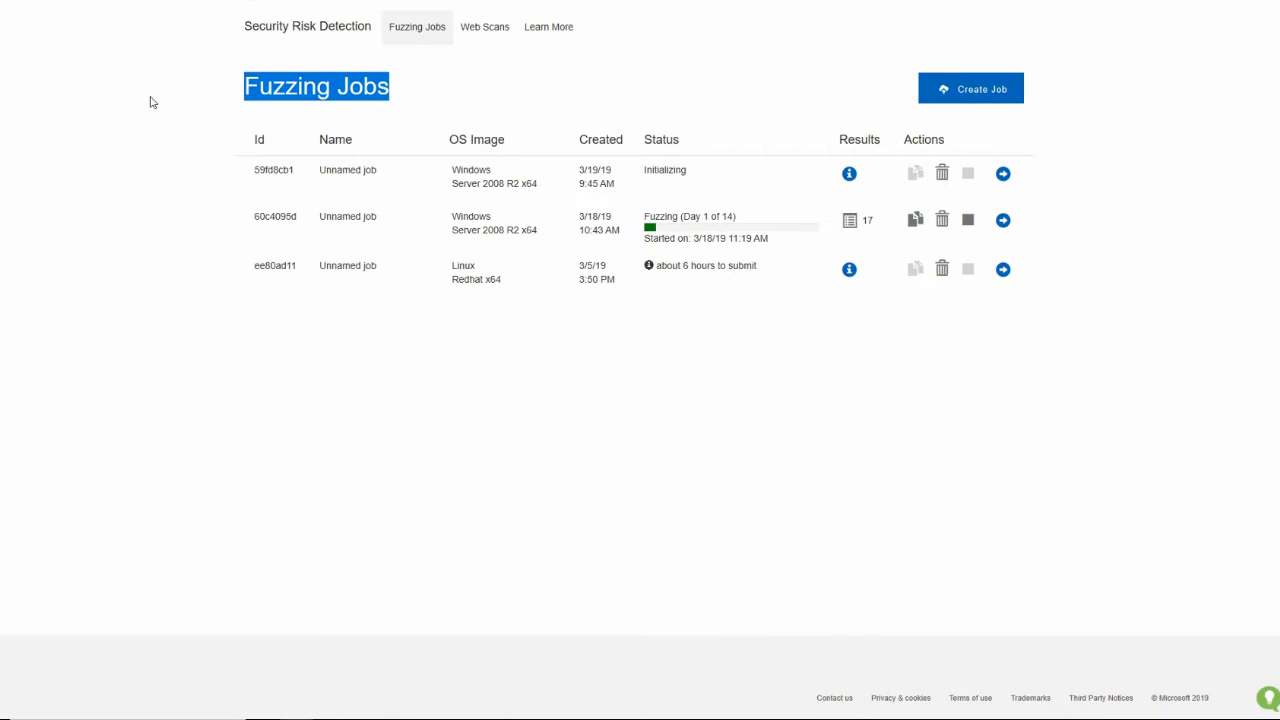
Open the results of the Windows job that is already fuzzing and examine the CalendarReader and CalendarLib frames in the Divide By Zero call stack
left_click(155, 108)
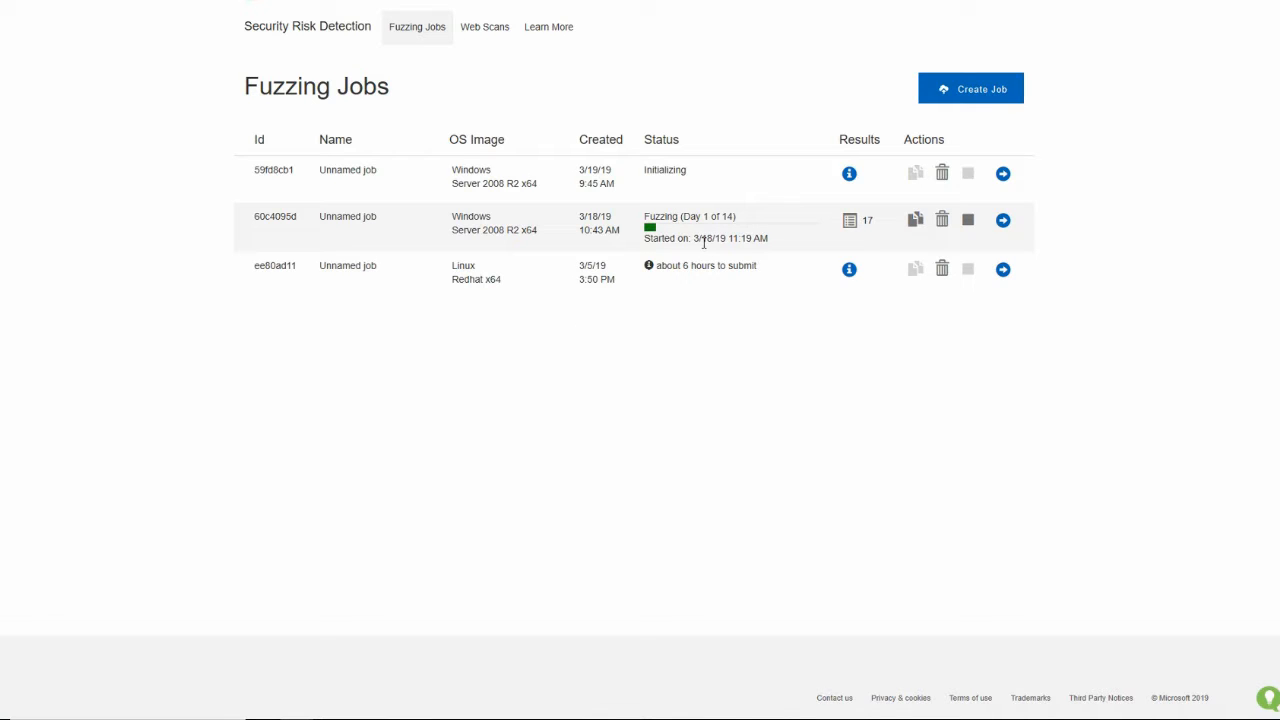
left_click(850, 222)
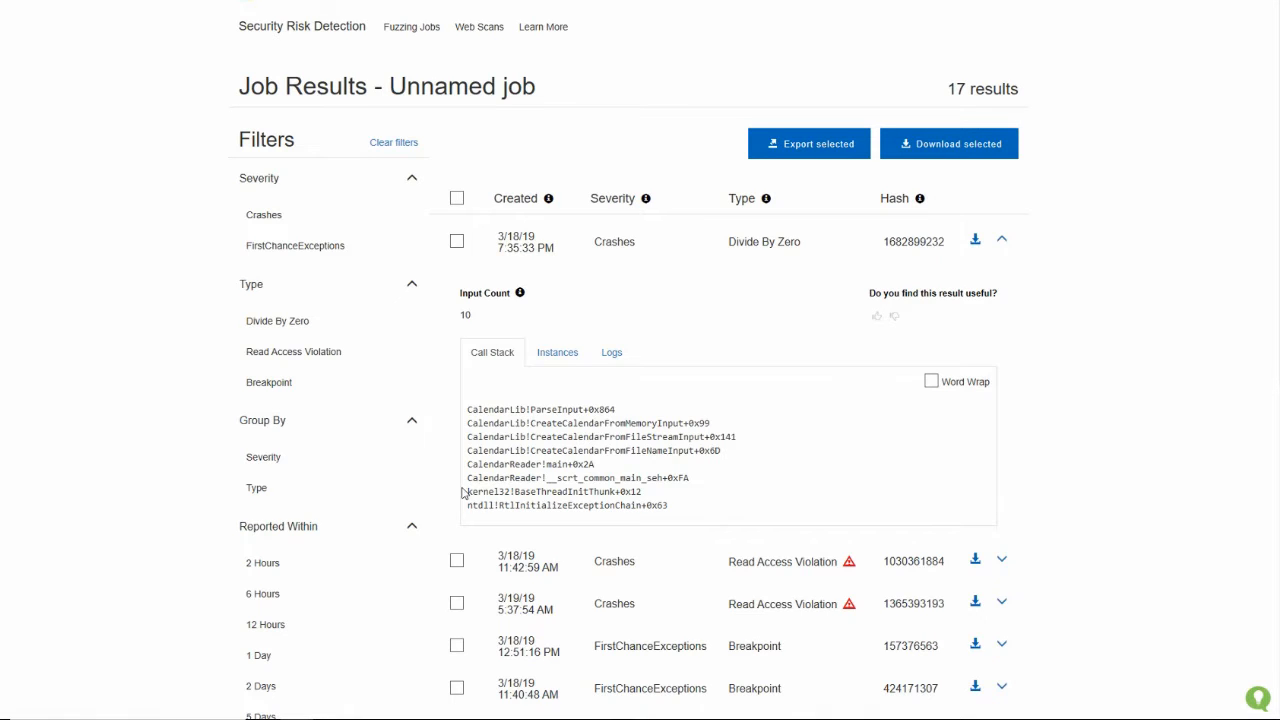
left_click_drag(469, 464, 546, 464)
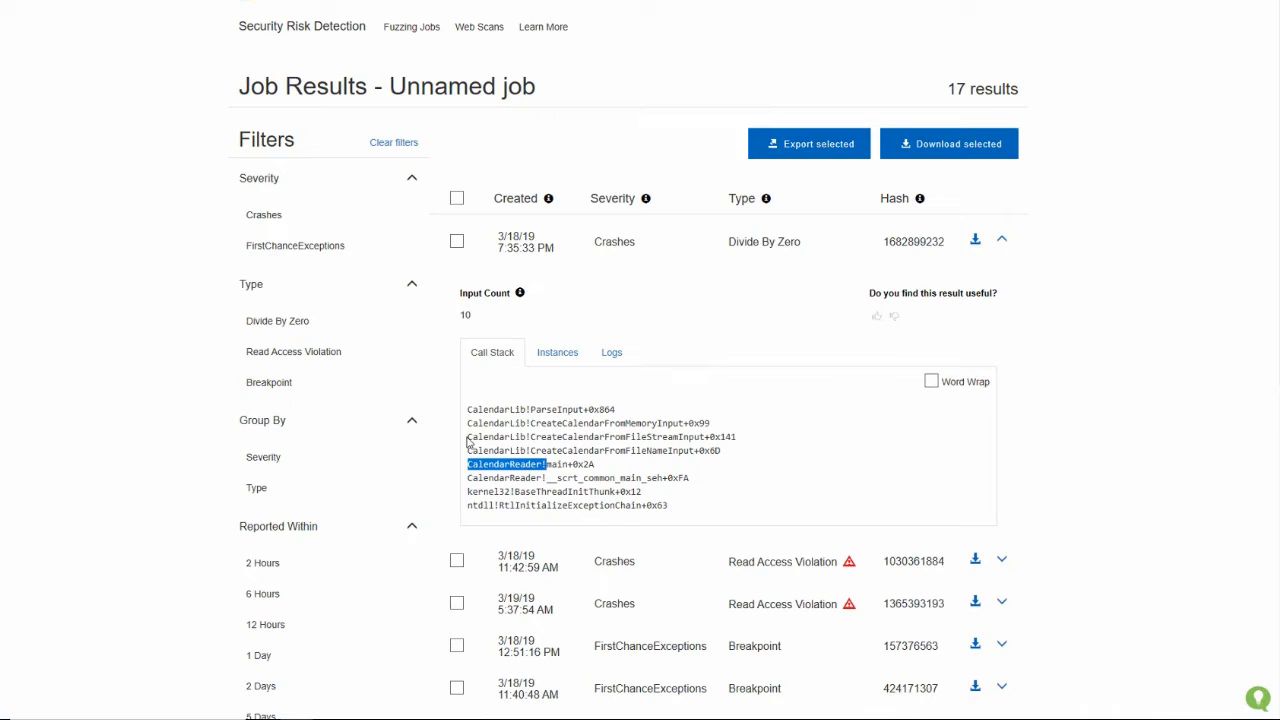
left_click_drag(469, 437, 533, 442)
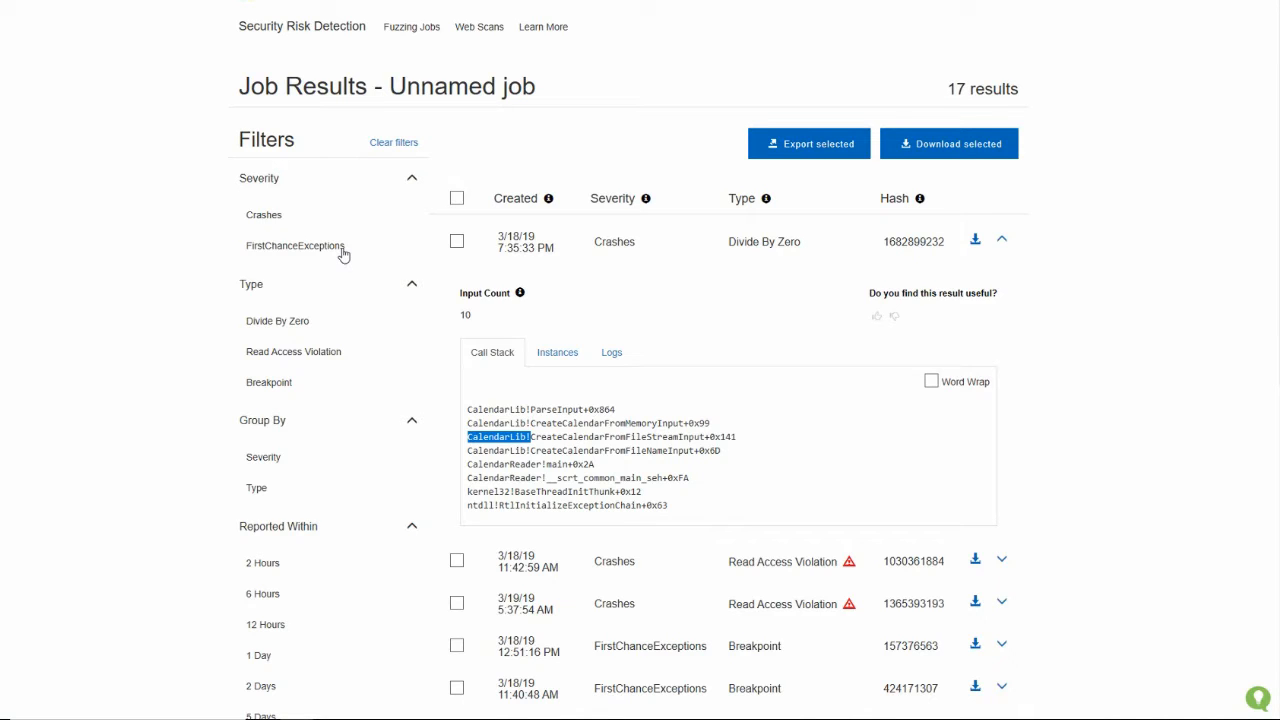
Filter the job results by Crashes severity and review the Divide By Zero and Read Access Violation entries
left_click(267, 216)
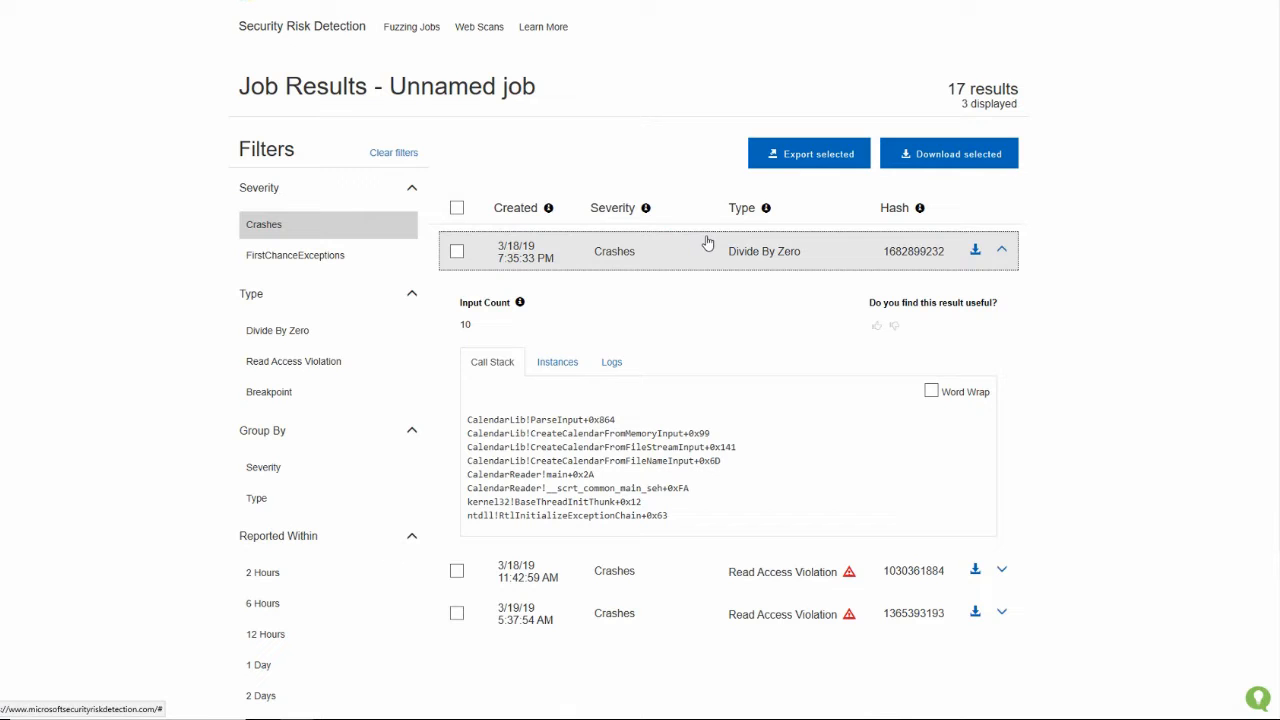
mouse_move(712, 249)
left_mouse_down()
mouse_move(750, 252)
mouse_move(720, 246)
mouse_move(710, 225)
left_mouse_up()
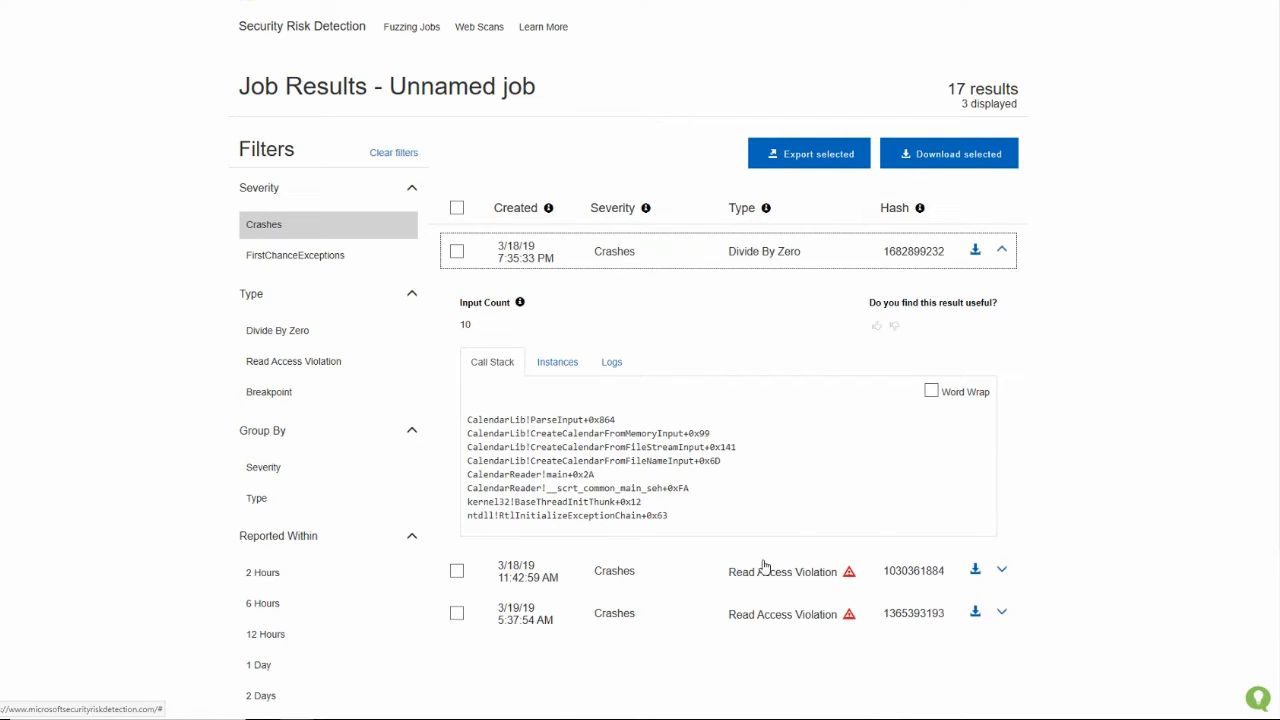
left_click_drag(722, 569, 709, 611)
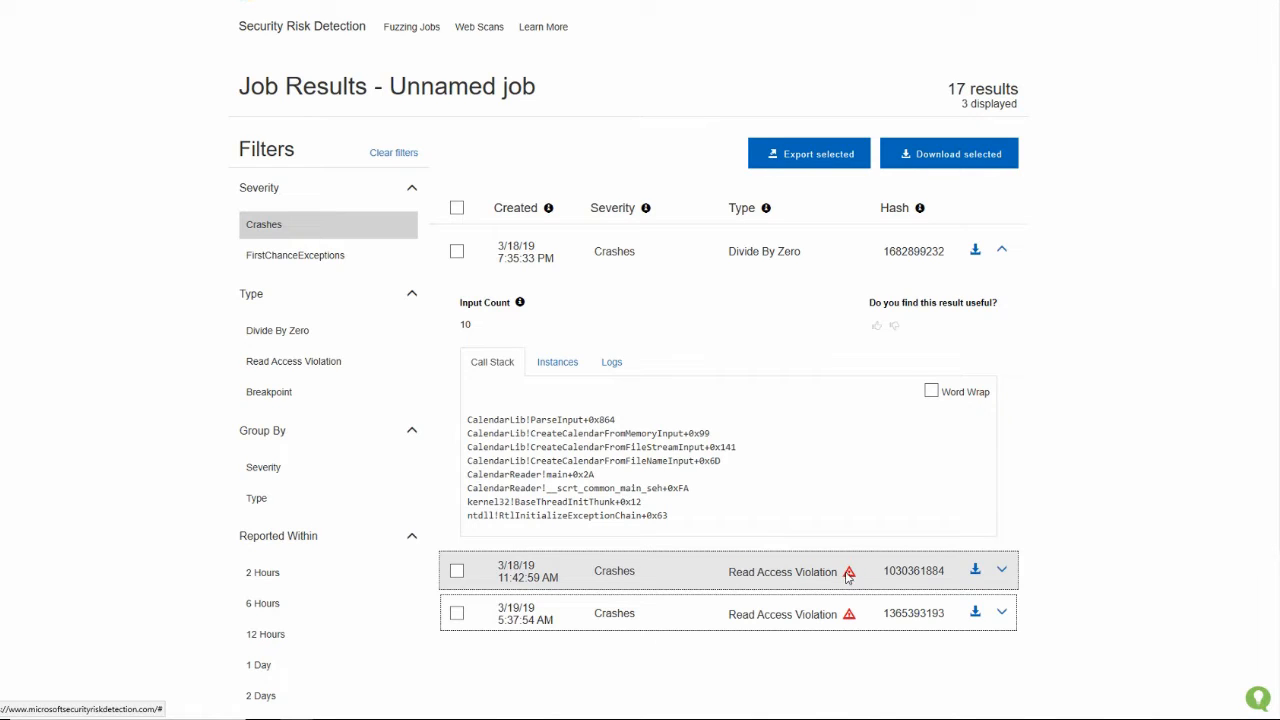
Check the warning flag on the 3/18/19 11:42:59 AM Read Access Violation crash, expand that result and list its instances
mouse_move(848, 577)
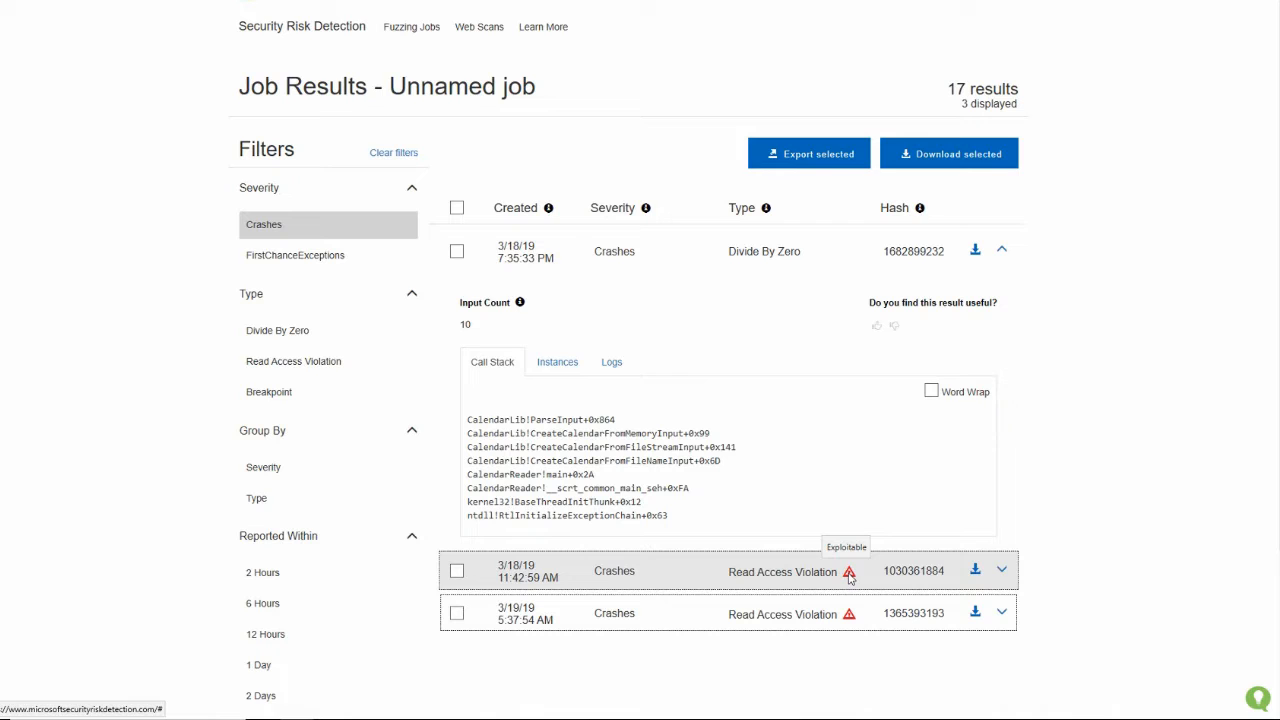
left_click(1001, 570)
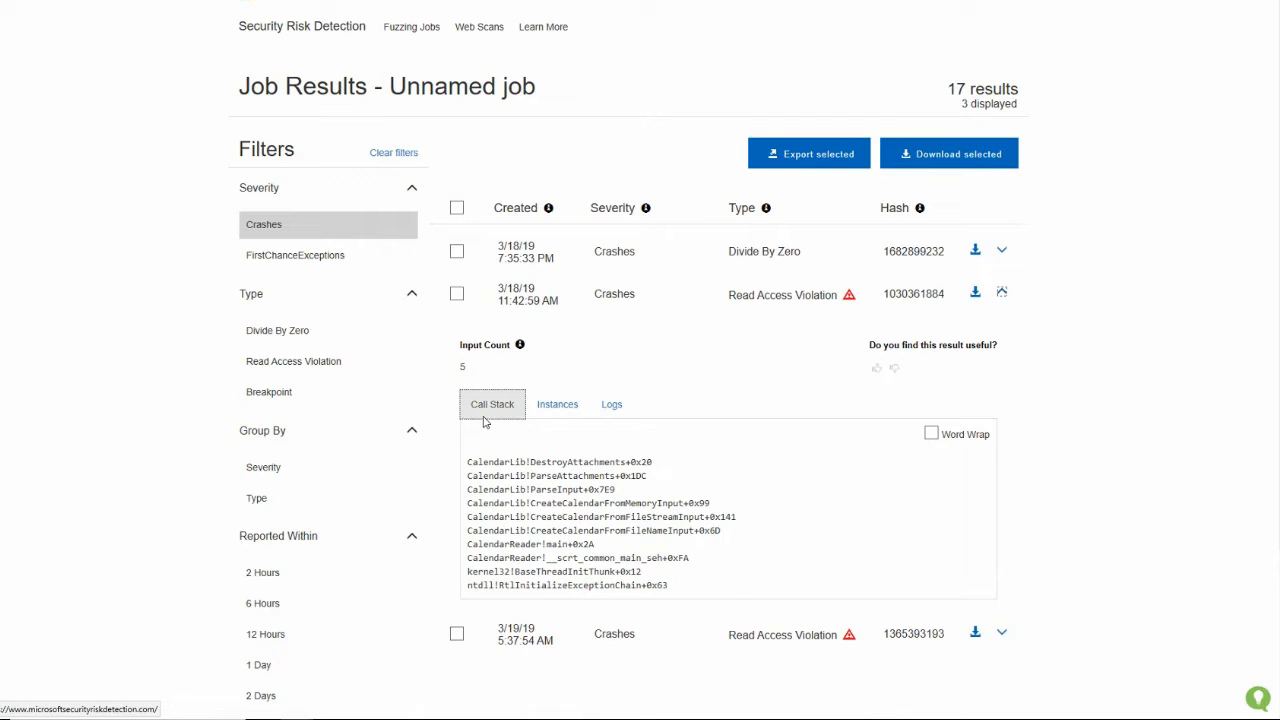
left_click(559, 416)
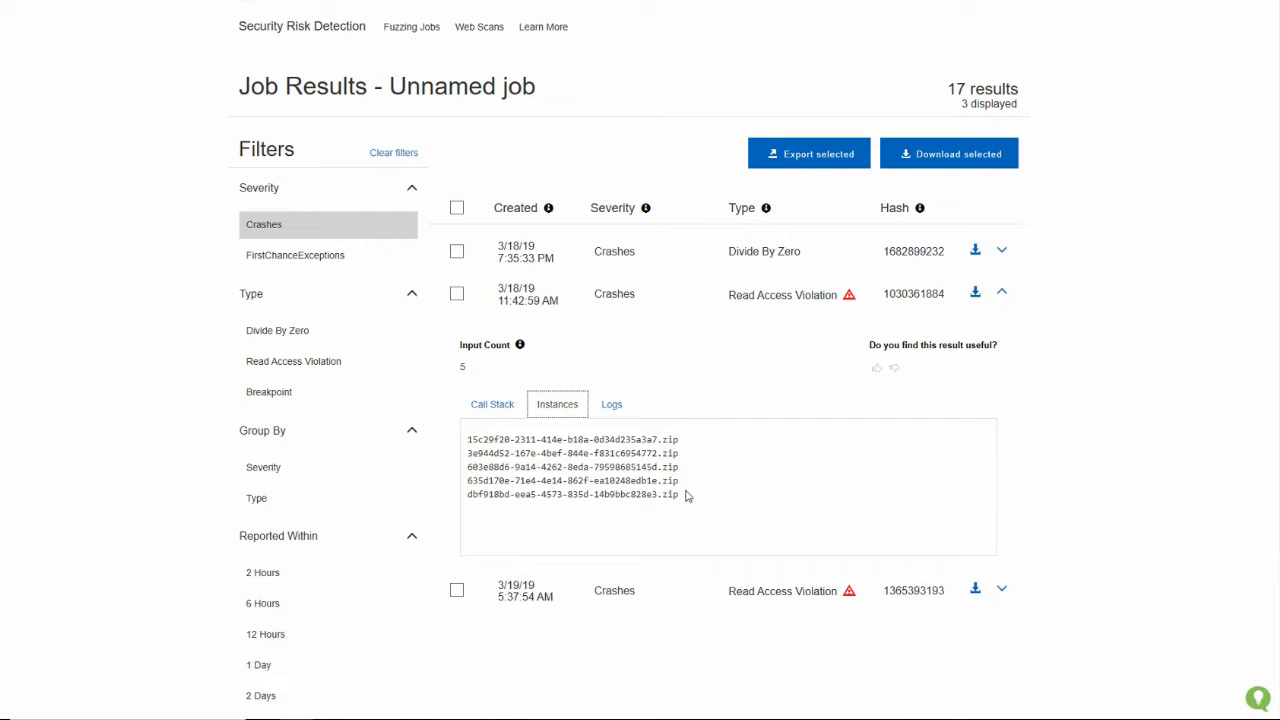
Show the crash's logs and highlight the text about the first chance access violation for the current stack trace
left_click(621, 415)
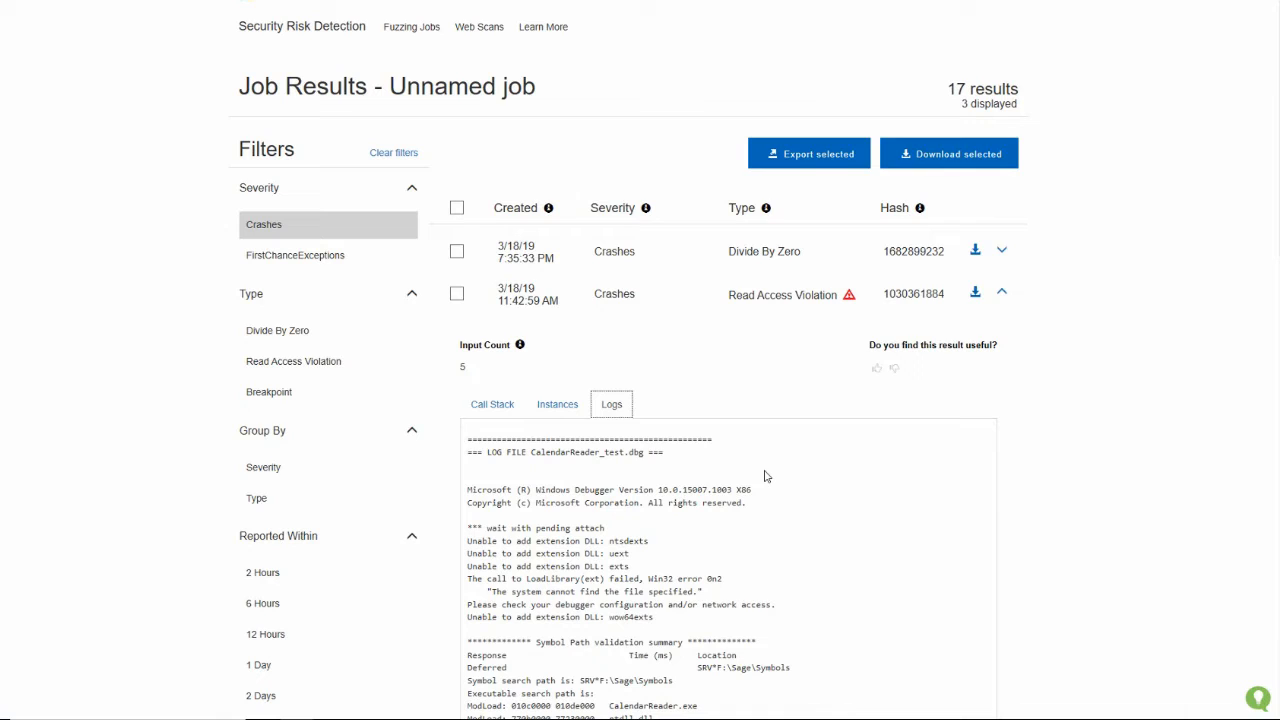
scroll(657, 506, "down", 5)
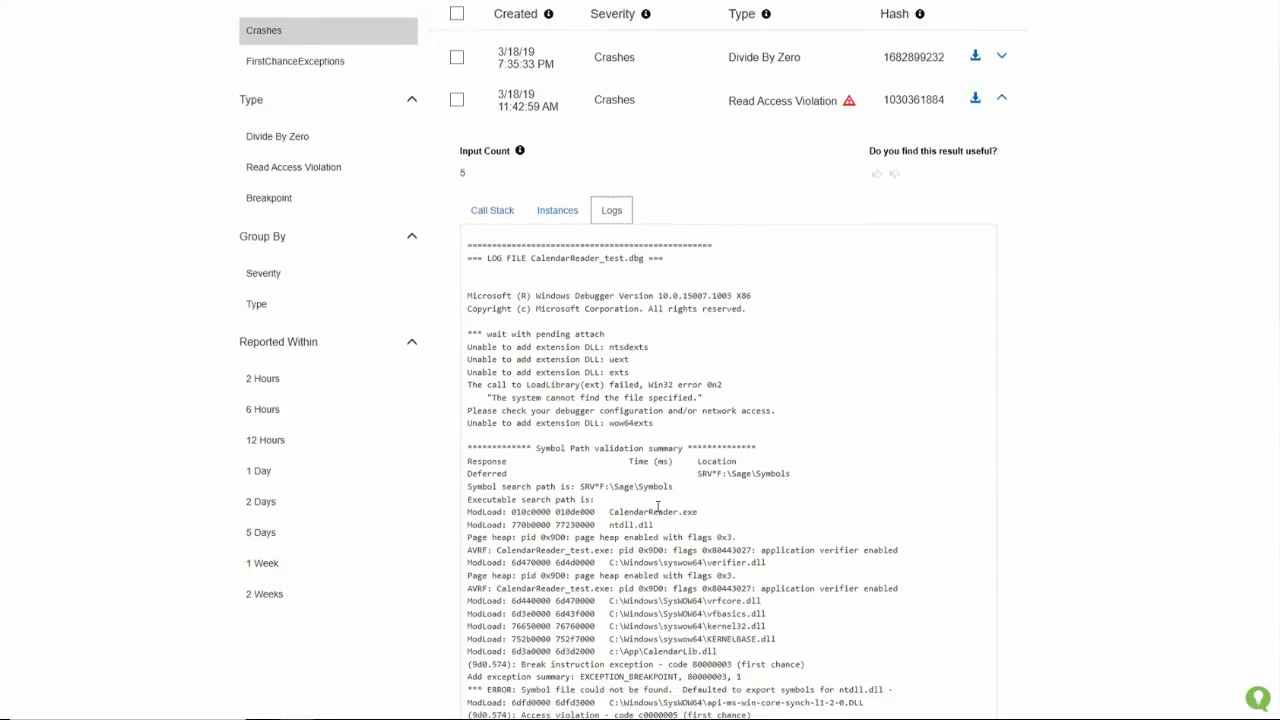
scroll(657, 506, "down", 5)
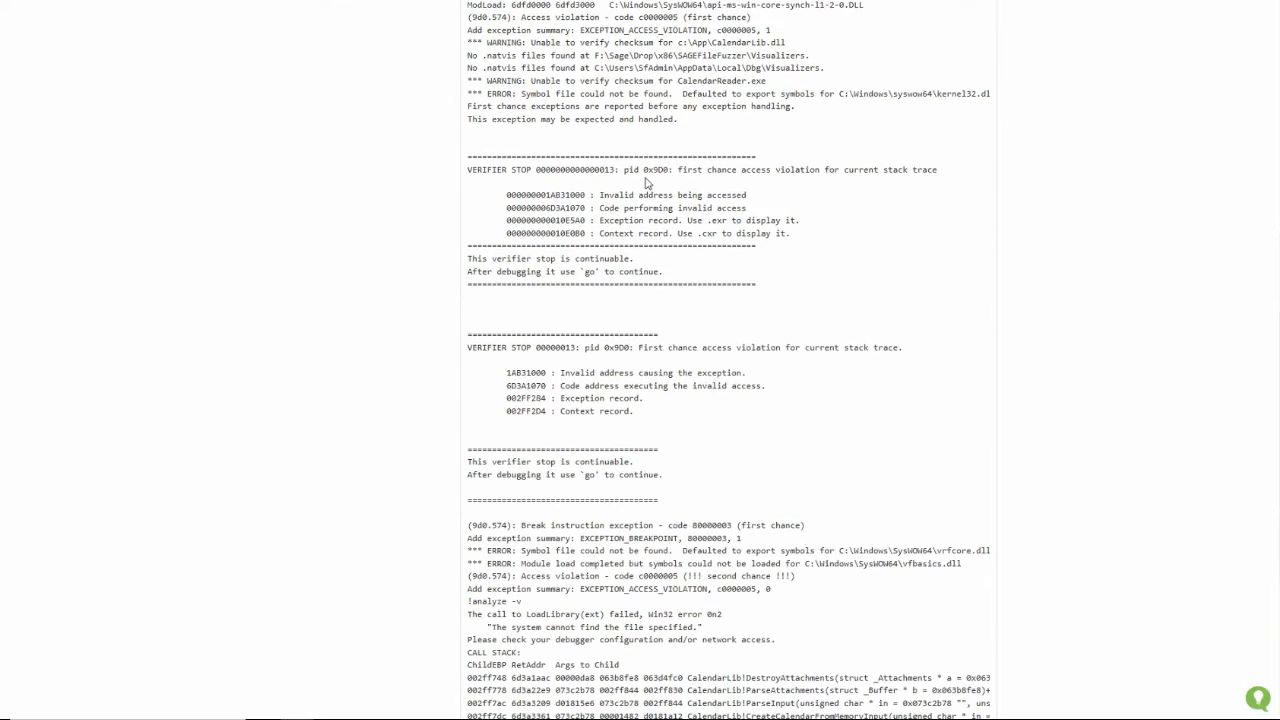
left_click_drag(690, 170, 928, 177)
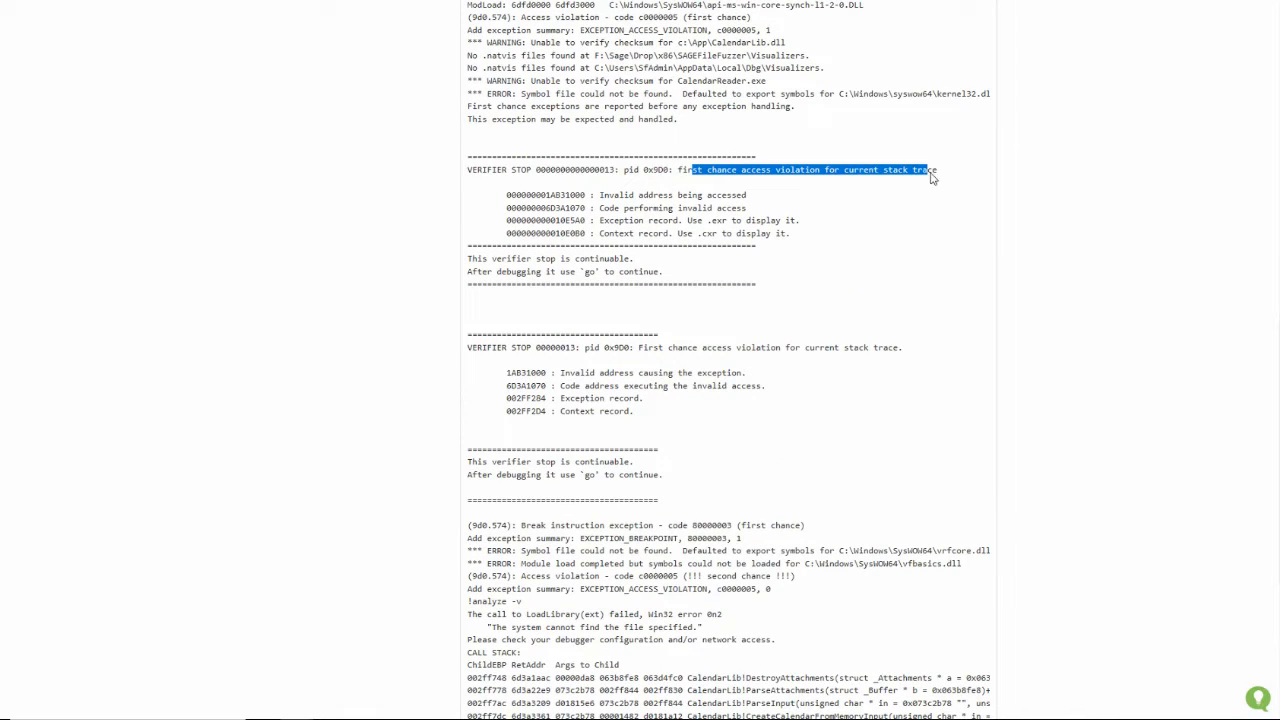
left_click_drag(680, 175, 944, 175)
Highlight the second chance access violation line and its exception summary near the end of the log
scroll(718, 410, "down", 3)
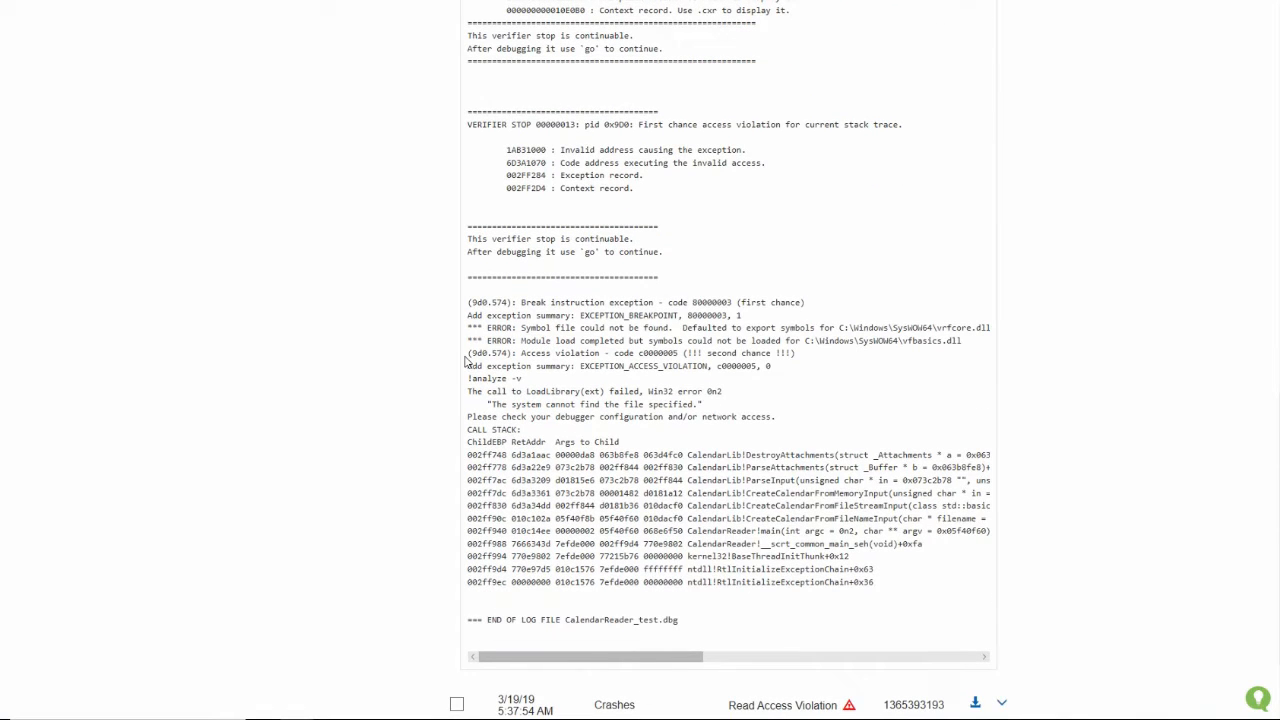
left_click_drag(467, 353, 802, 358)
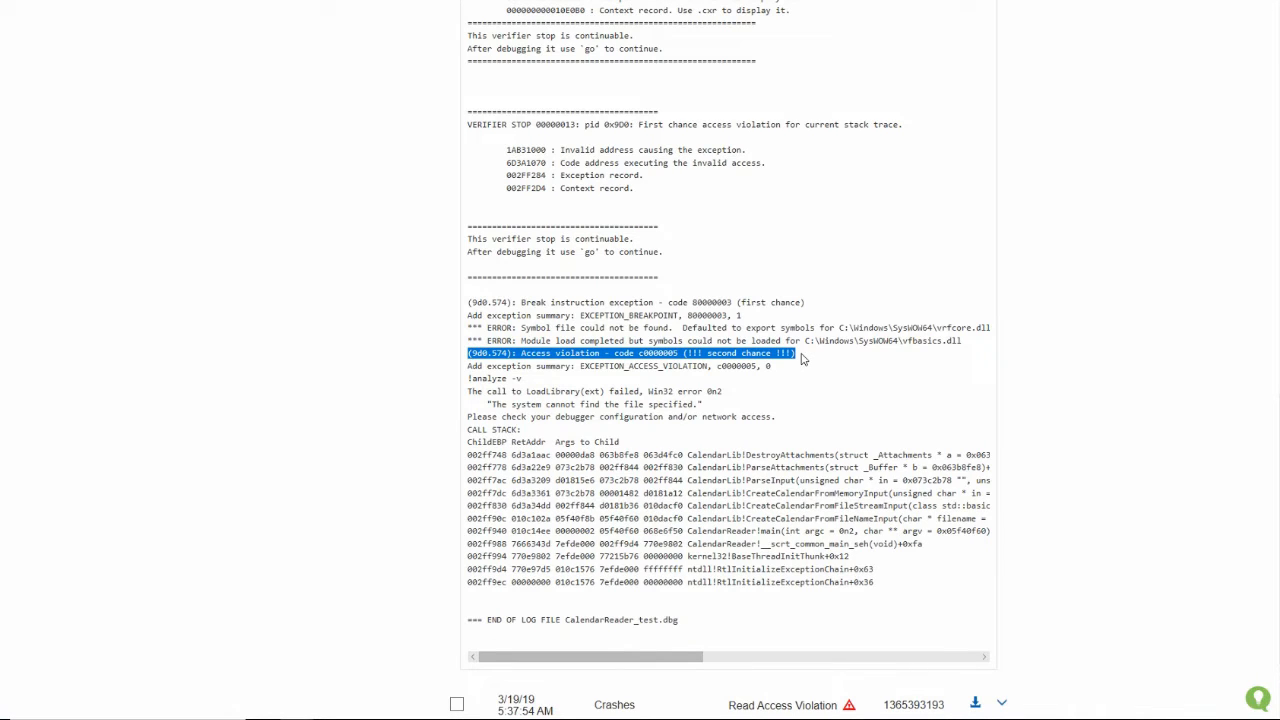
left_click_drag(802, 358, 792, 374)
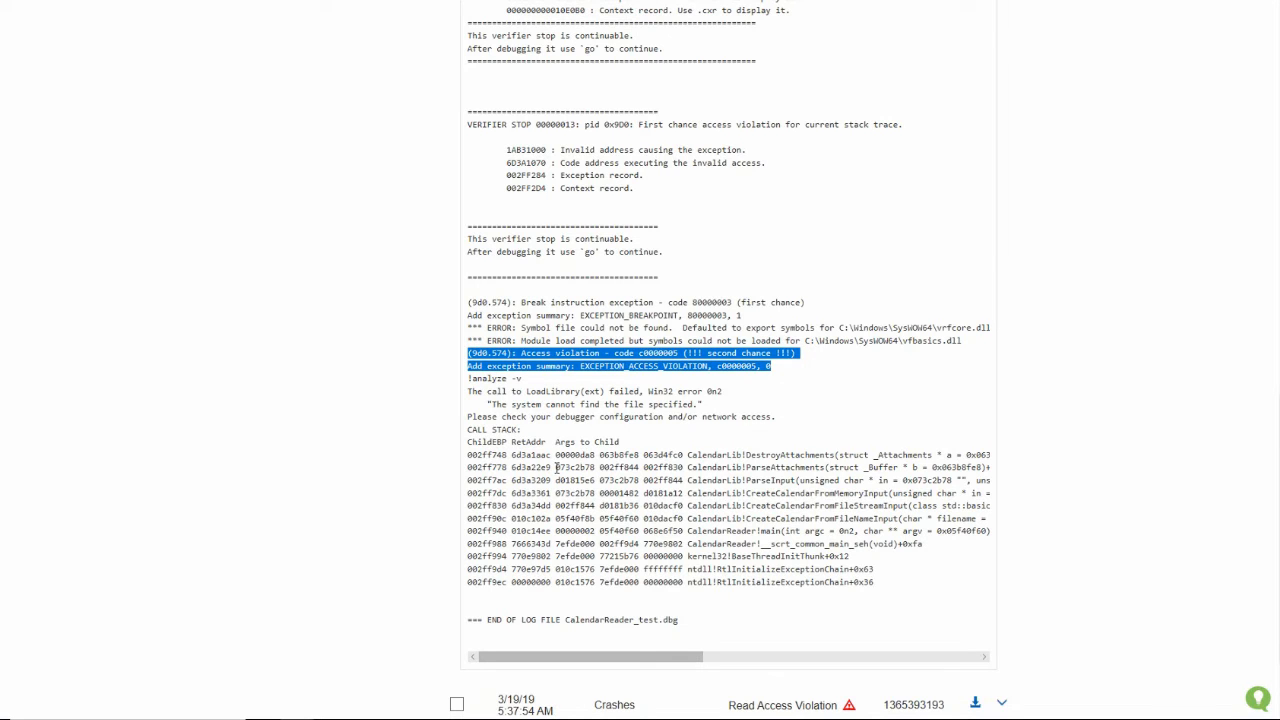
Download the result archive of the expanded Read Access Violation crash, open it, and move its window over the results page
scroll(557, 467, "up", 20)
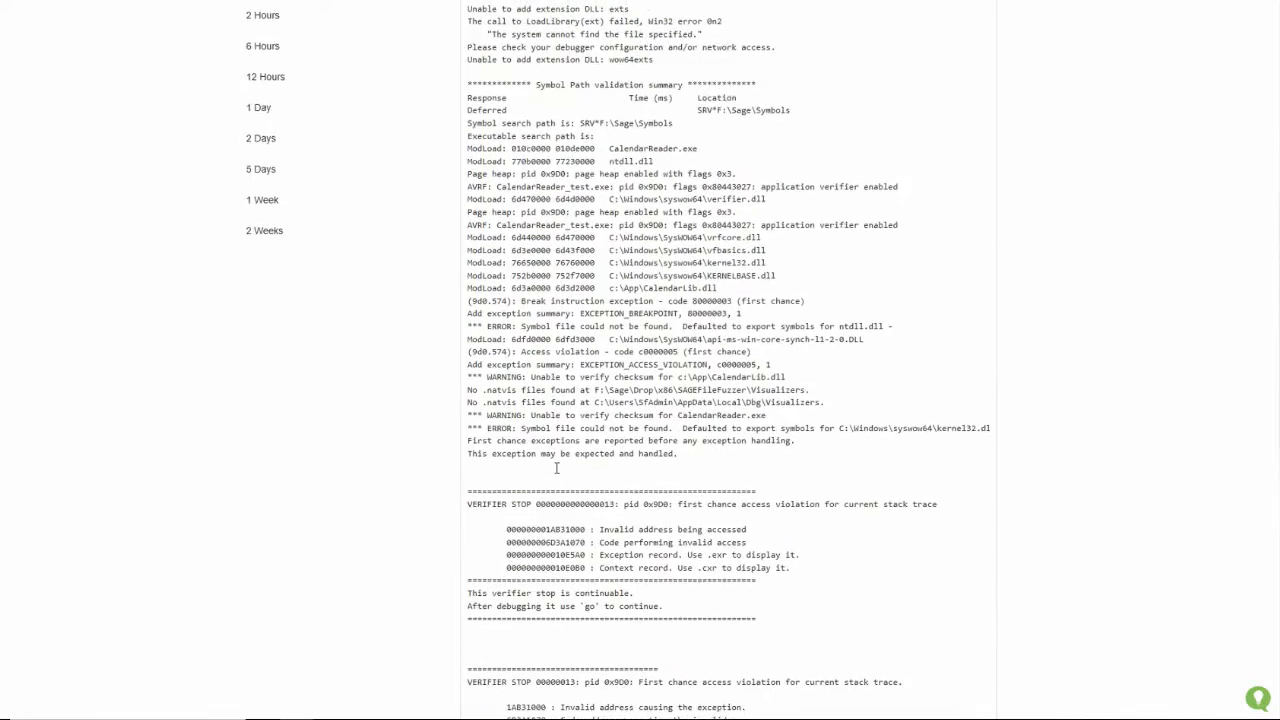
scroll(557, 467, "up", 2)
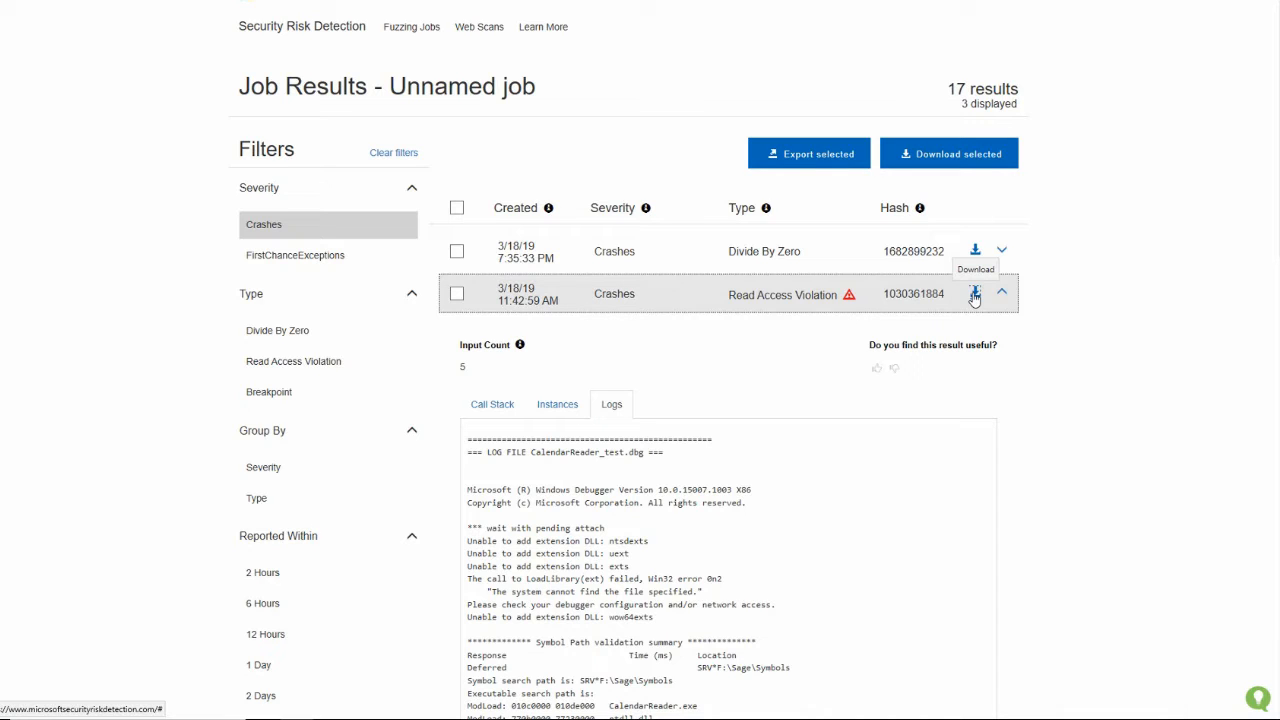
left_click(975, 295)
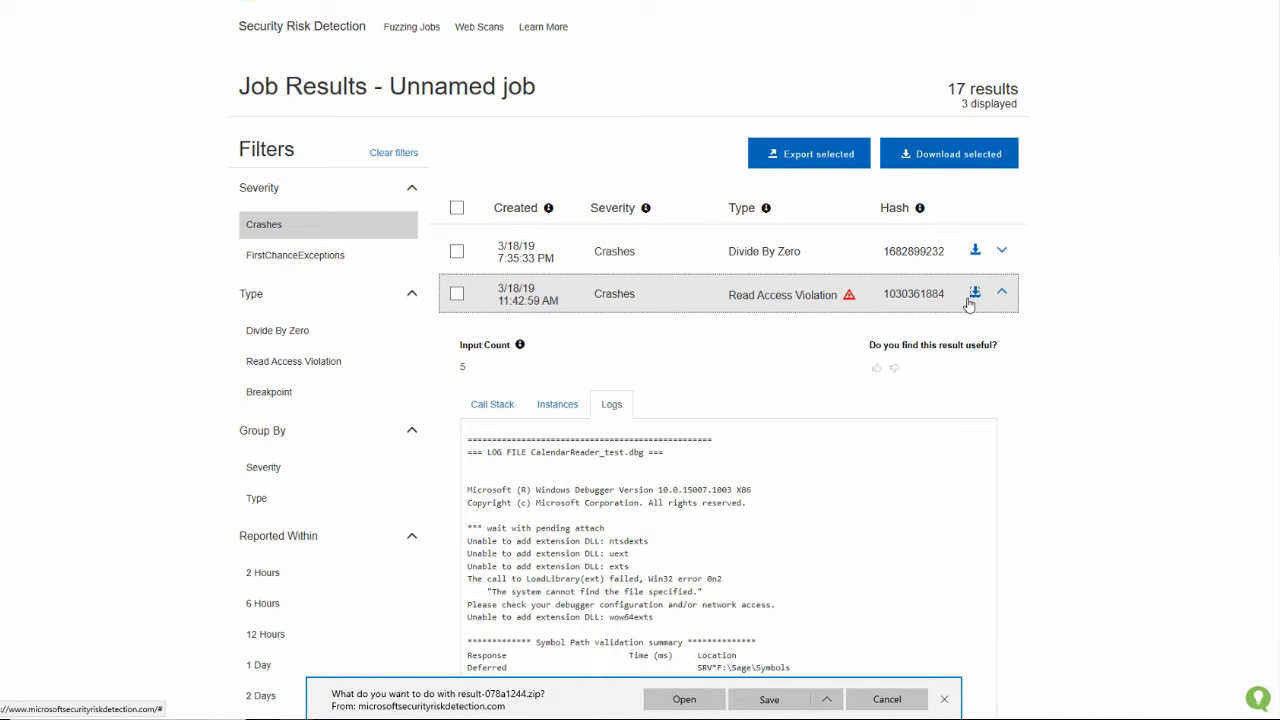
left_click(684, 699)
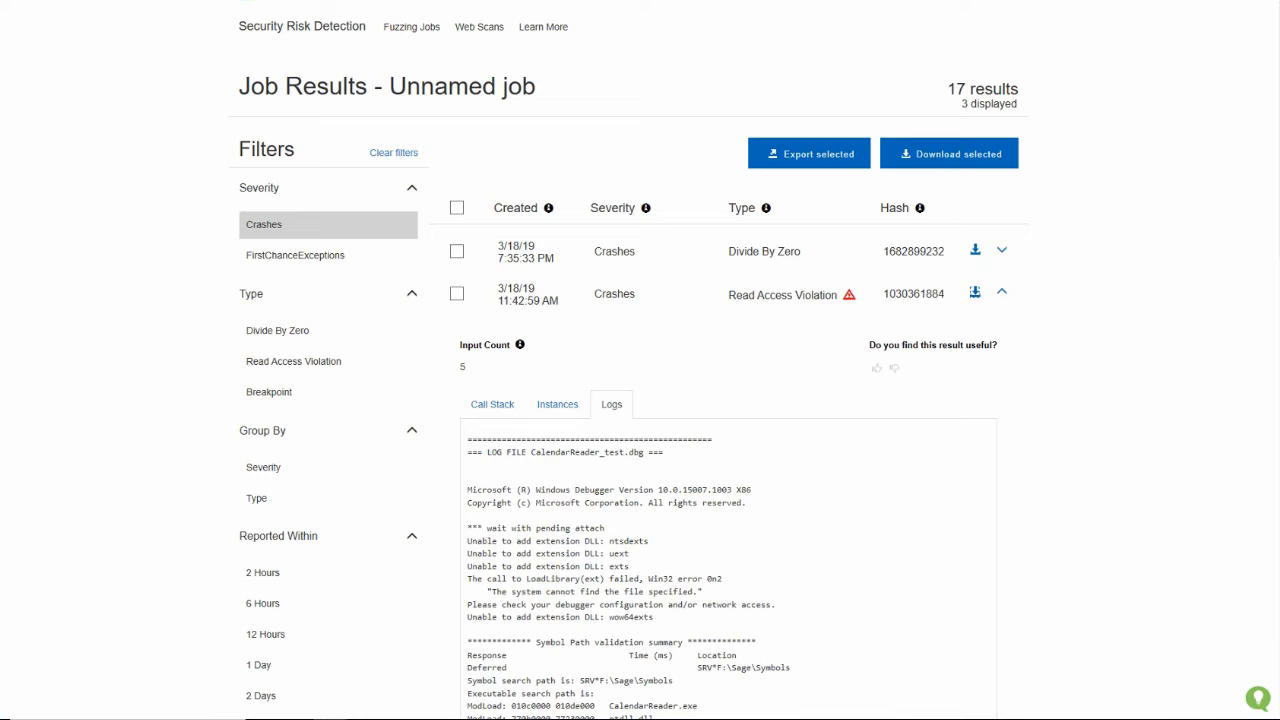
left_click_drag(1094, 134, 703, 191)
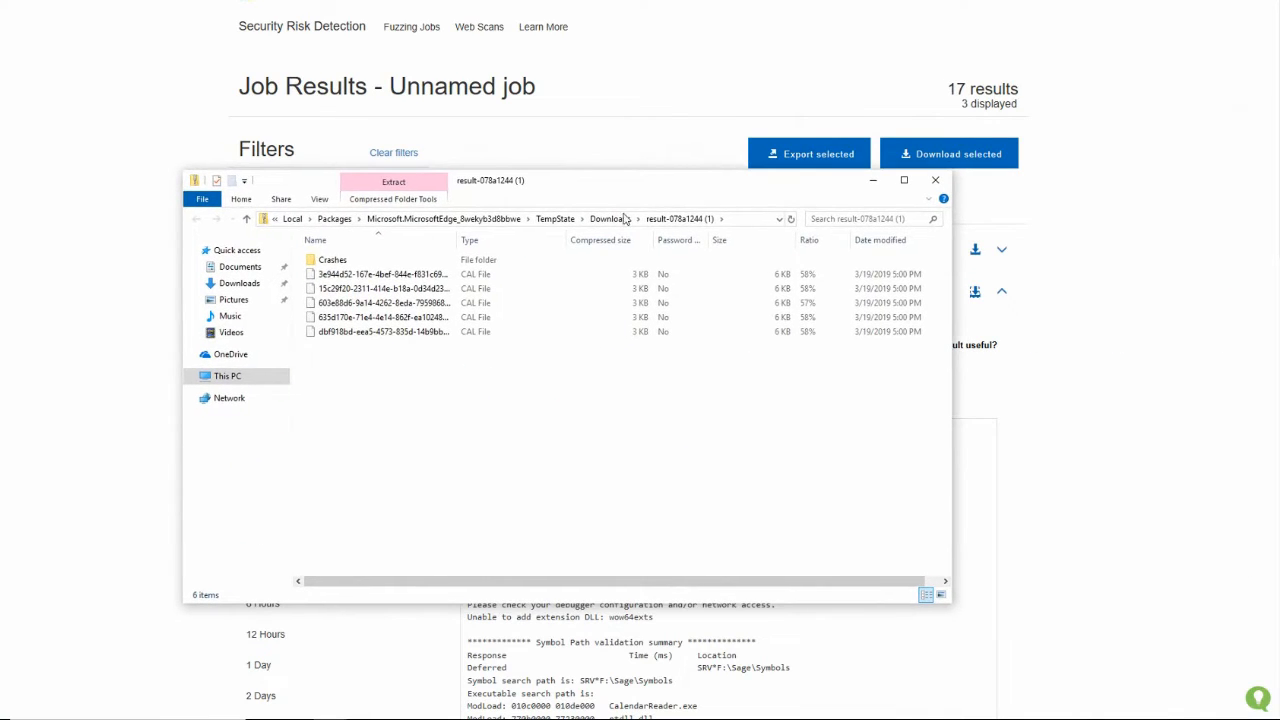
Widen the Name column to show full file names and look through the archive's CAL input files
left_click_drag(457, 246, 584, 246)
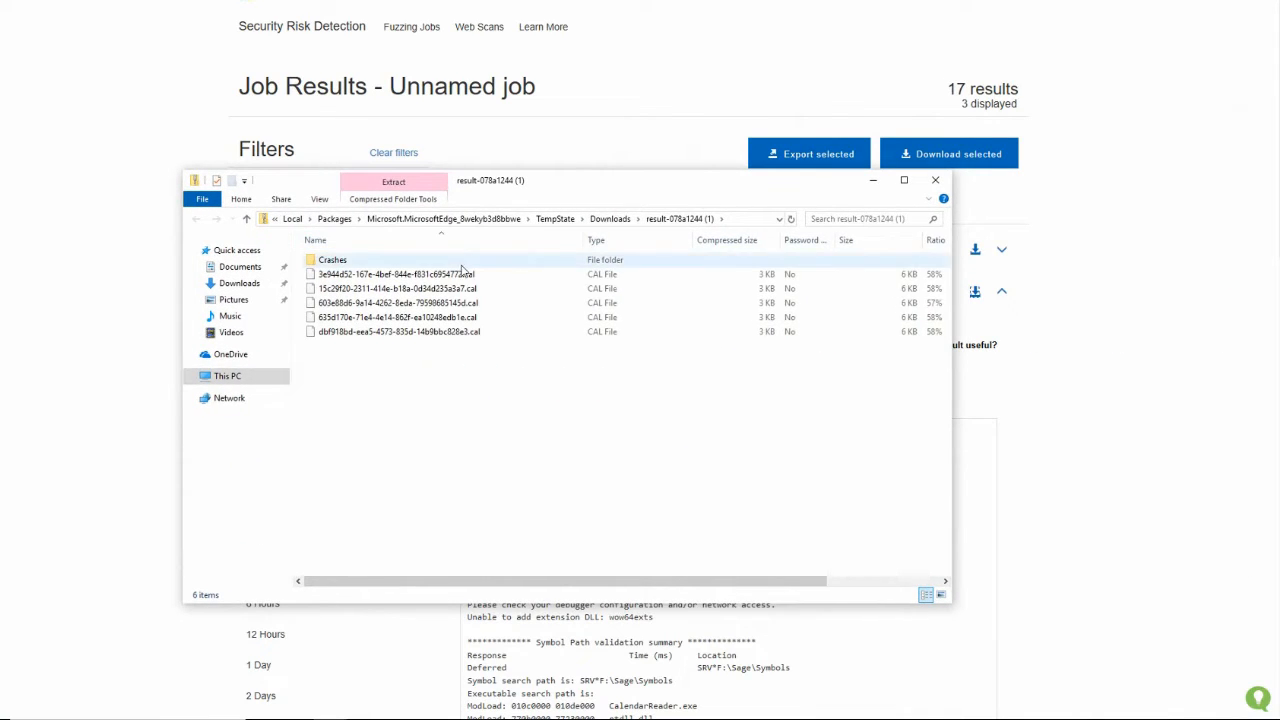
left_click(468, 289)
left_click(475, 303)
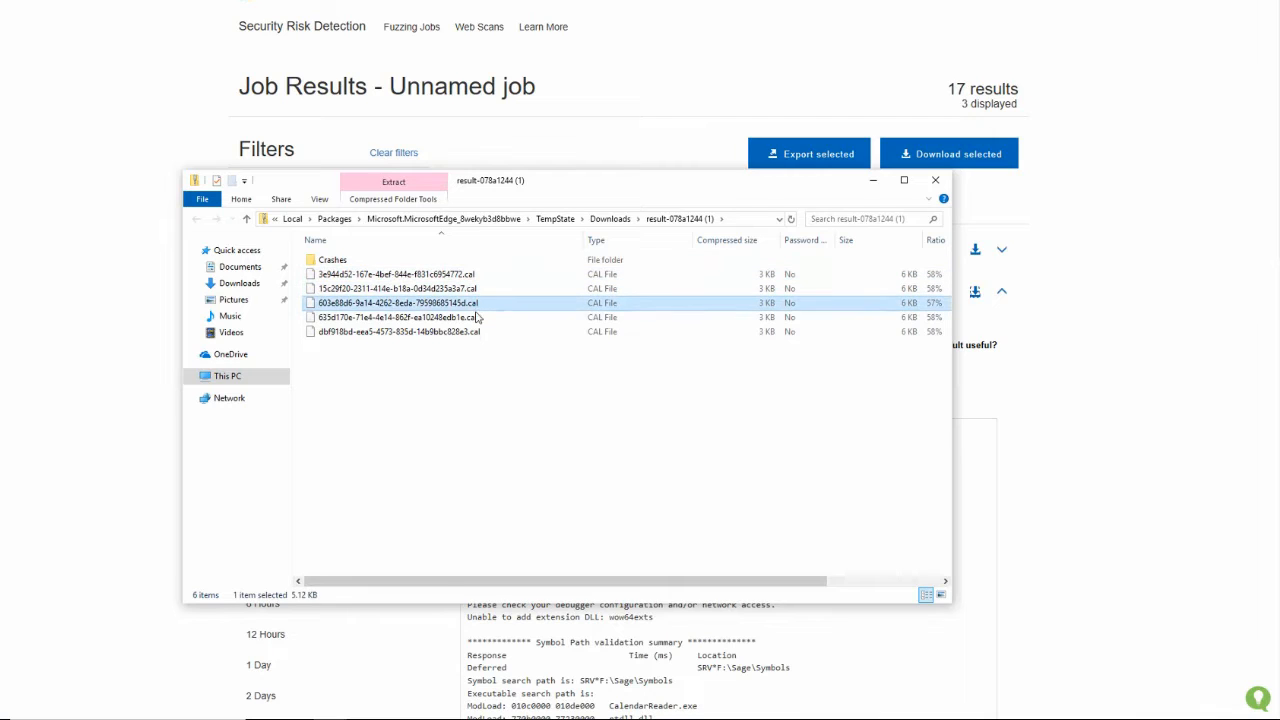
left_click(476, 317)
left_click(477, 331)
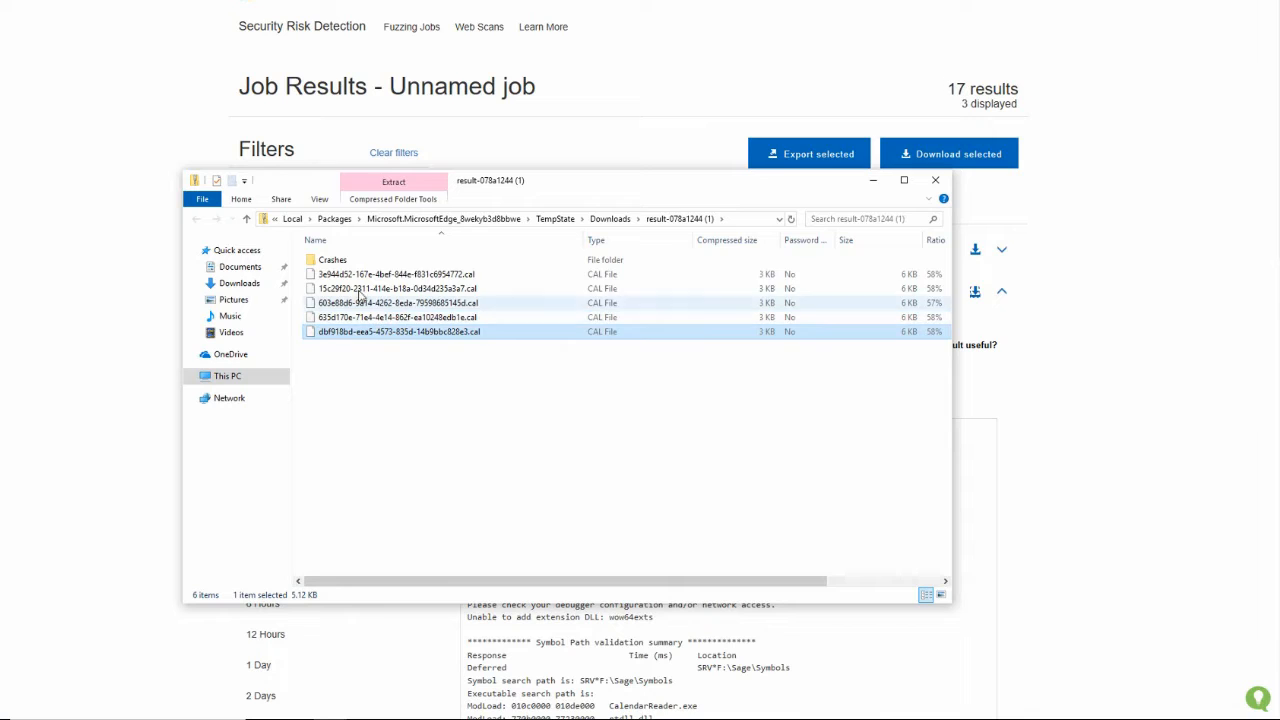
Open the ReadAccessViolation folder inside Crashes and move the window so its subfolder can be compared with the crash hash
left_click(337, 263)
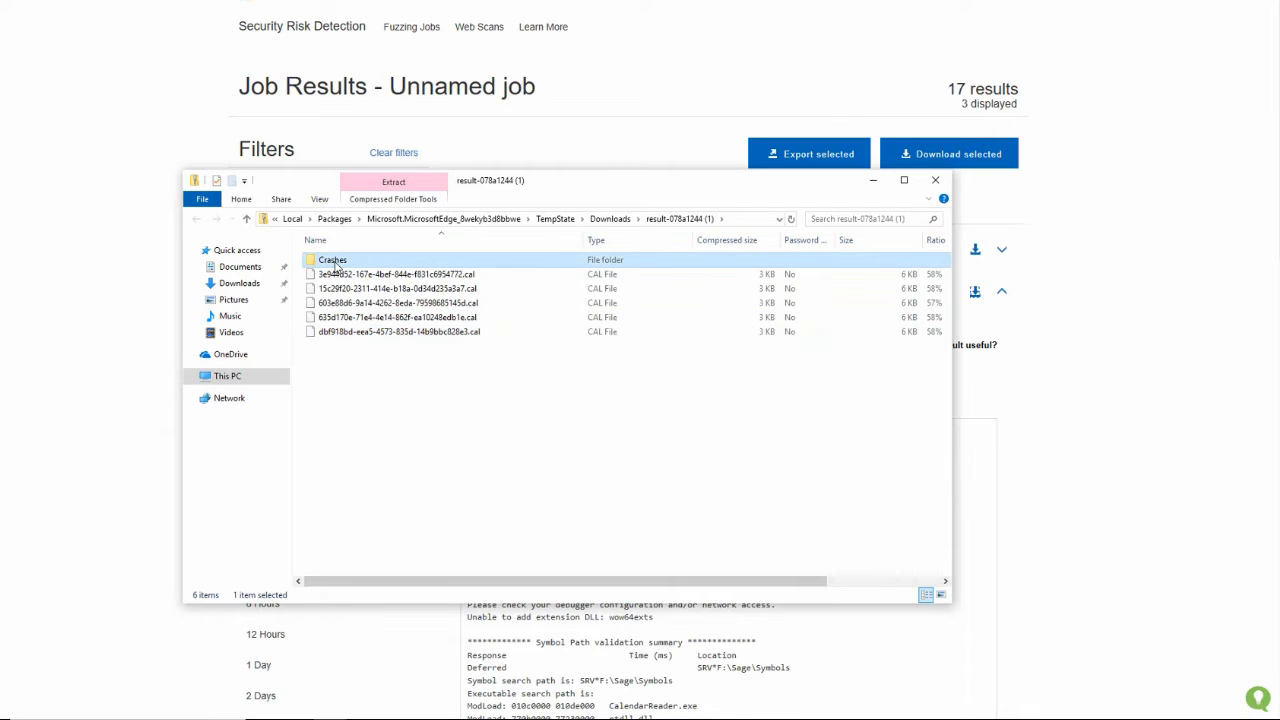
double_click(336, 265)
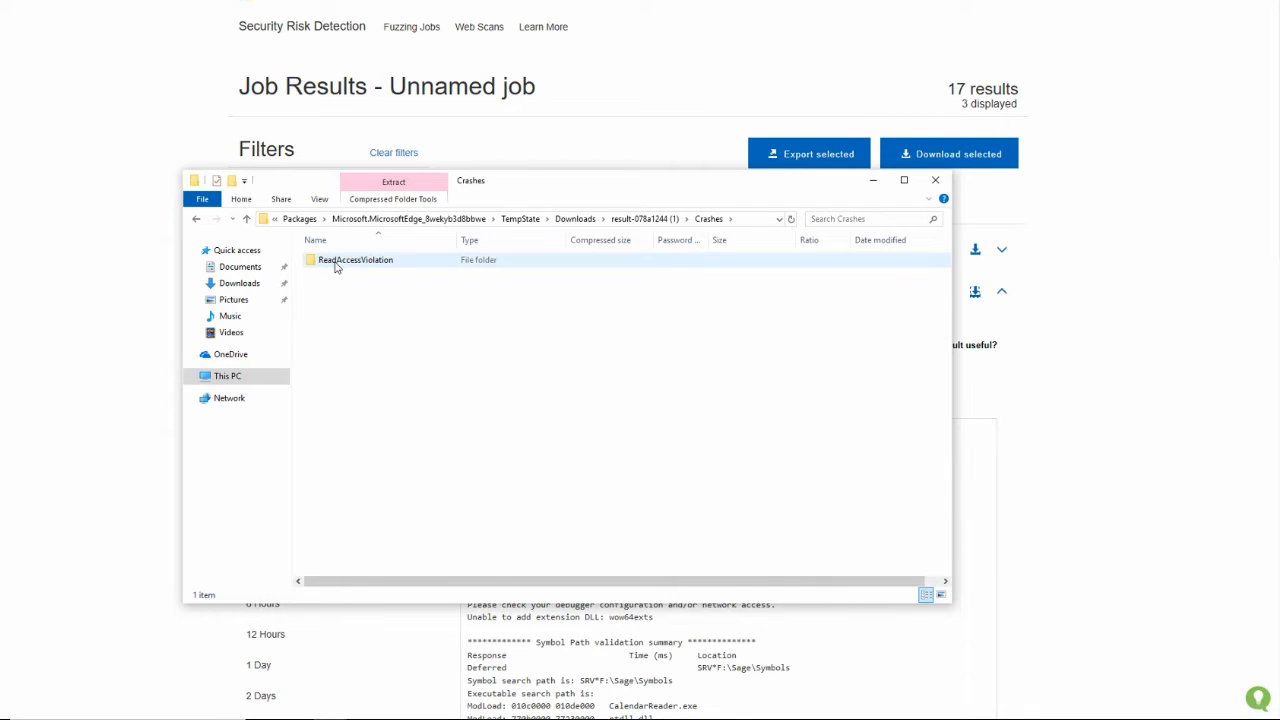
double_click(403, 267)
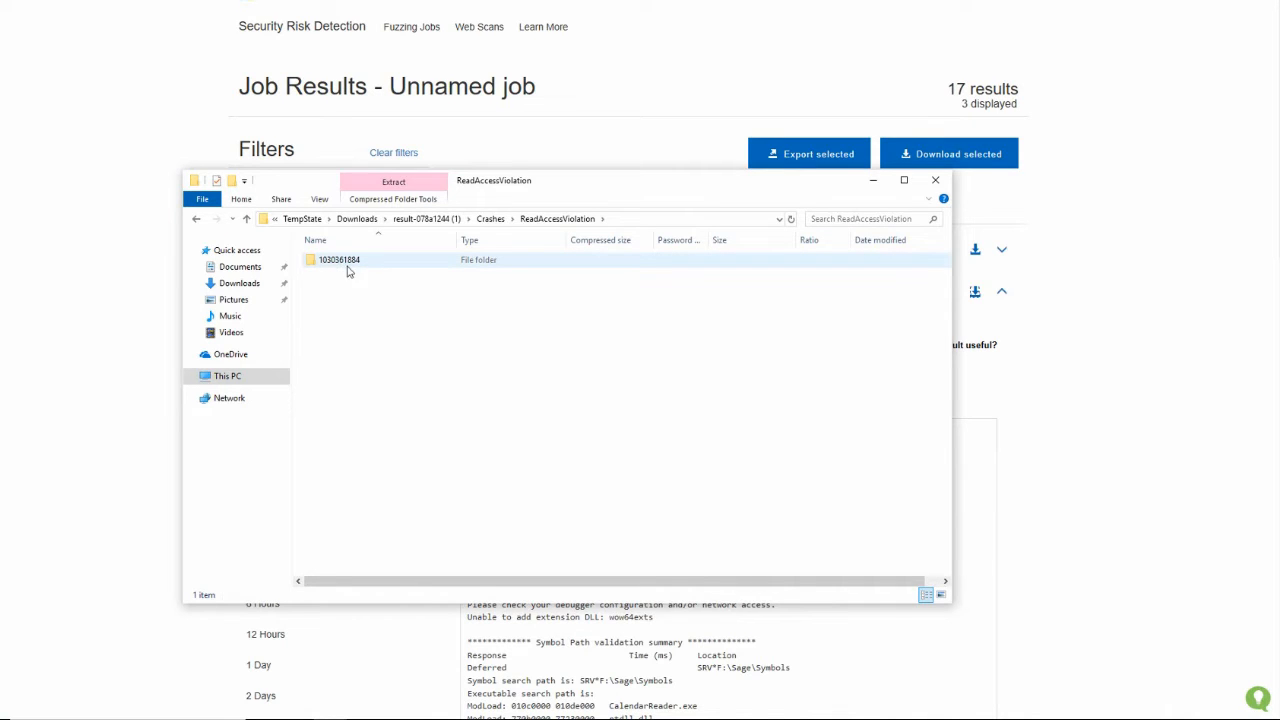
left_click_drag(597, 190, 617, 357)
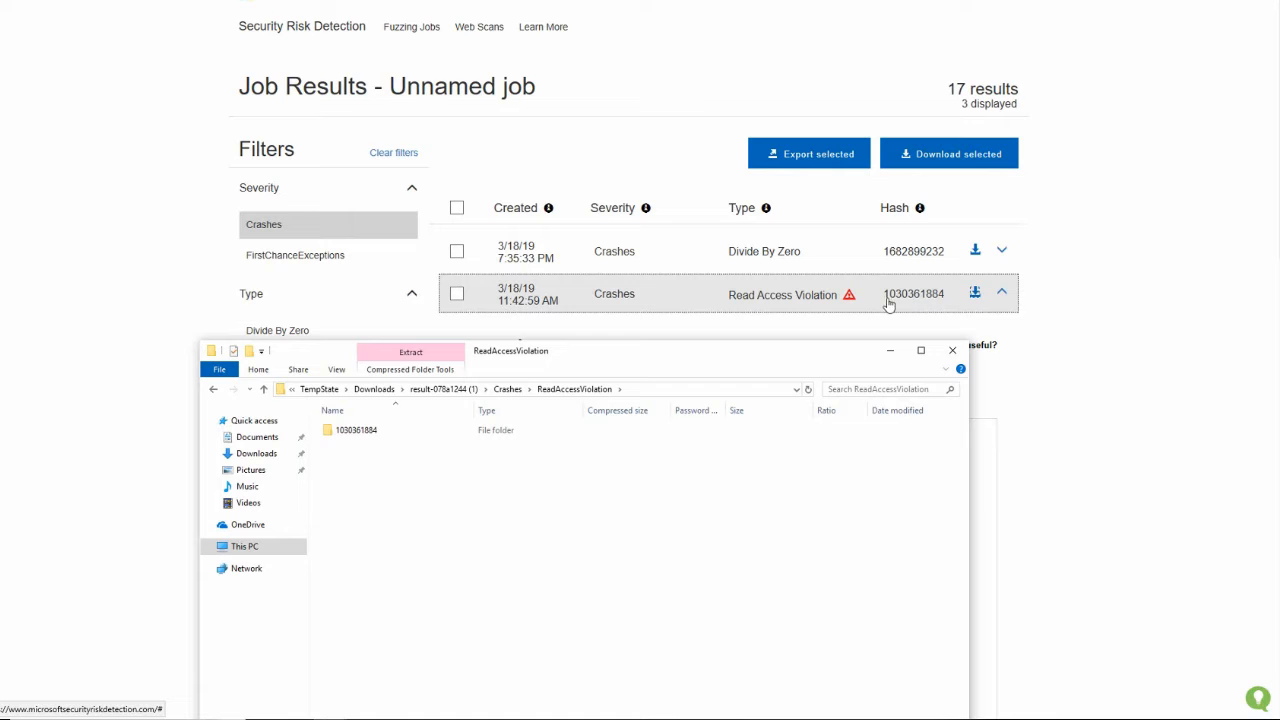
left_click_drag(820, 352, 885, 342)
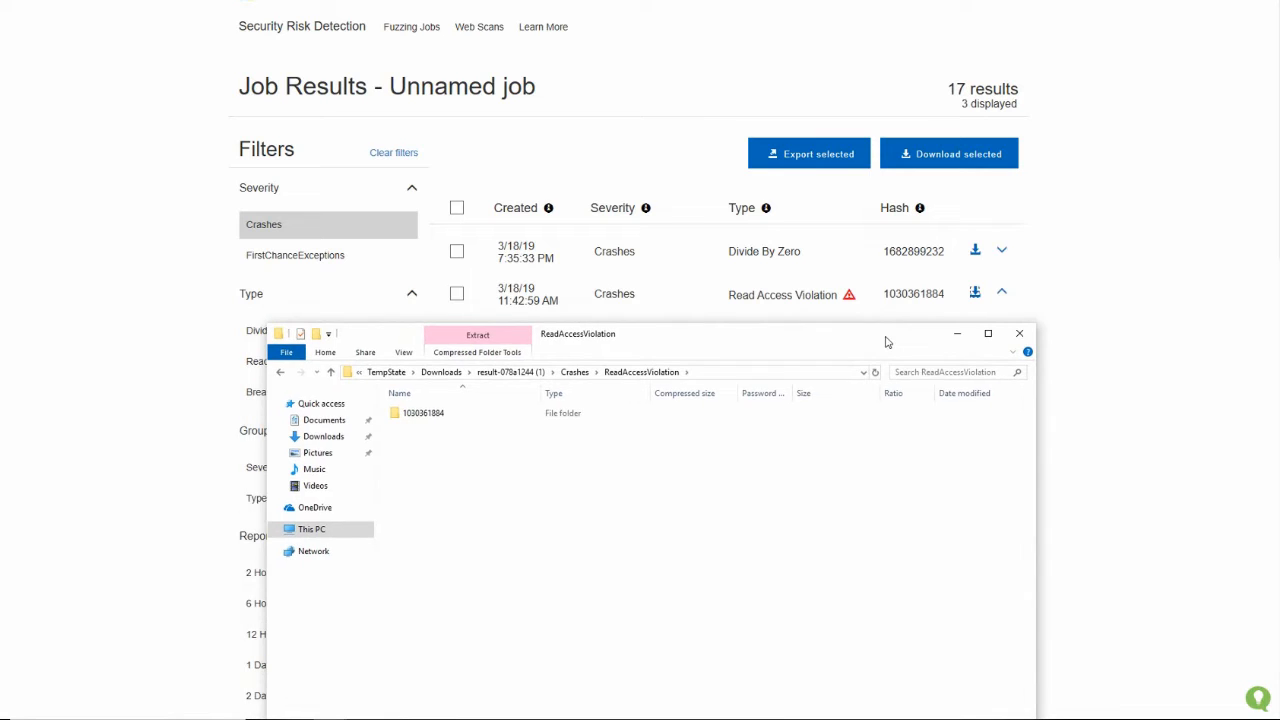
double_click(436, 418)
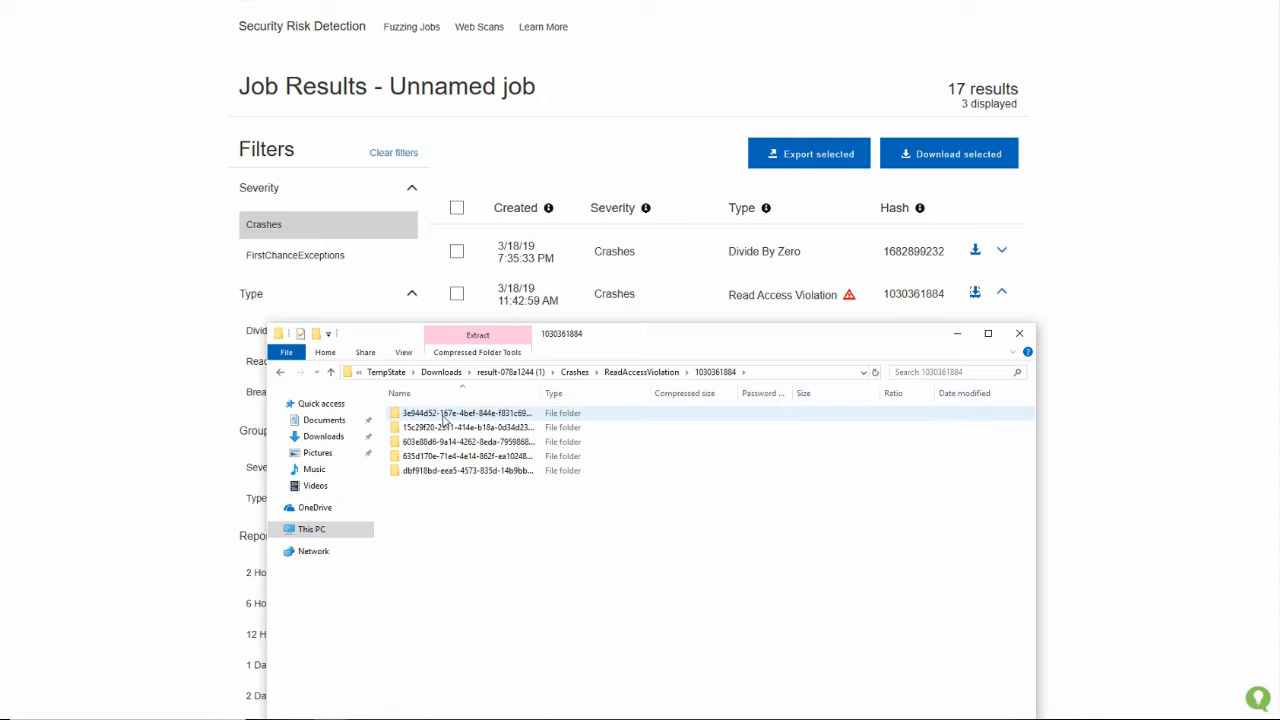
left_click_drag(541, 394, 658, 399)
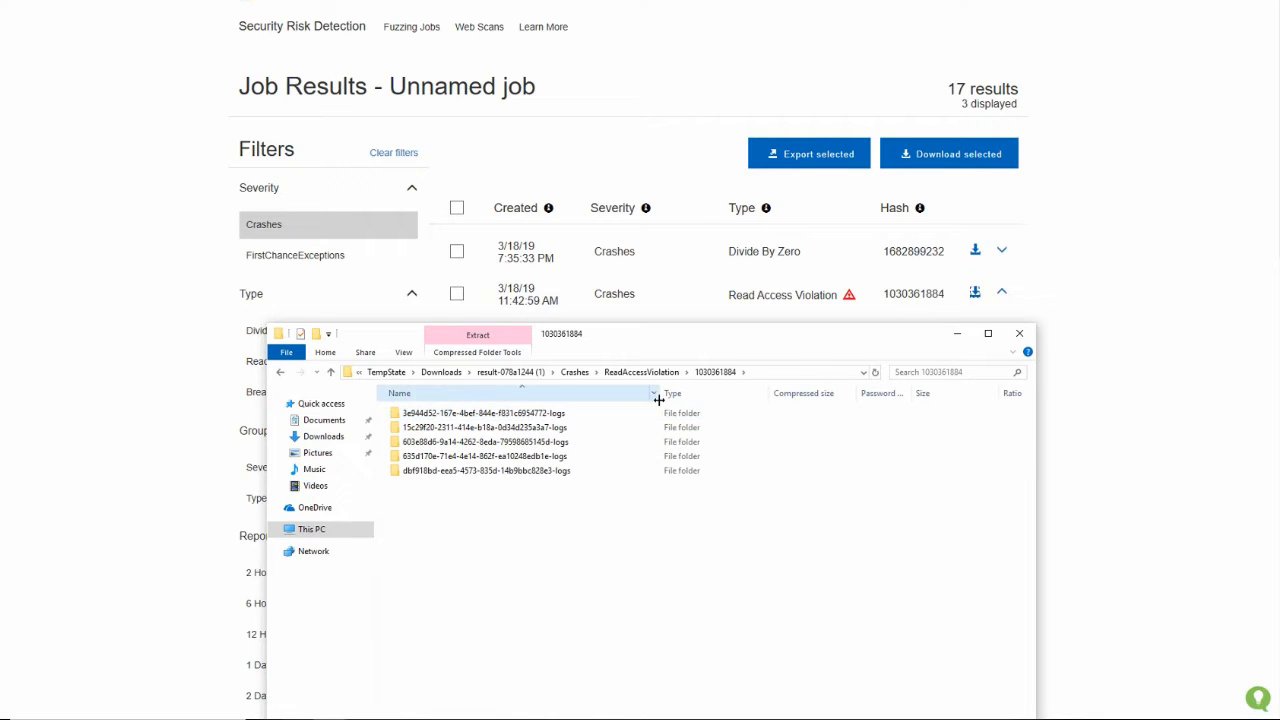
double_click(567, 414)
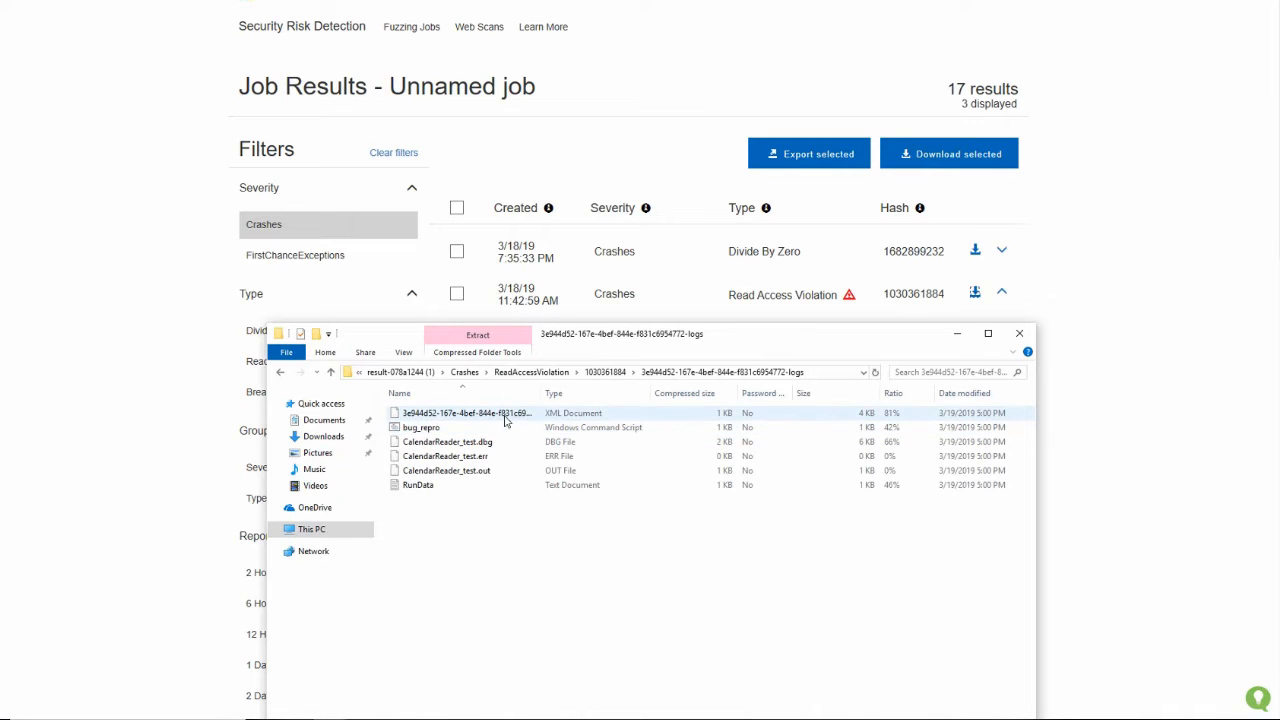
left_click_drag(537, 400, 633, 400)
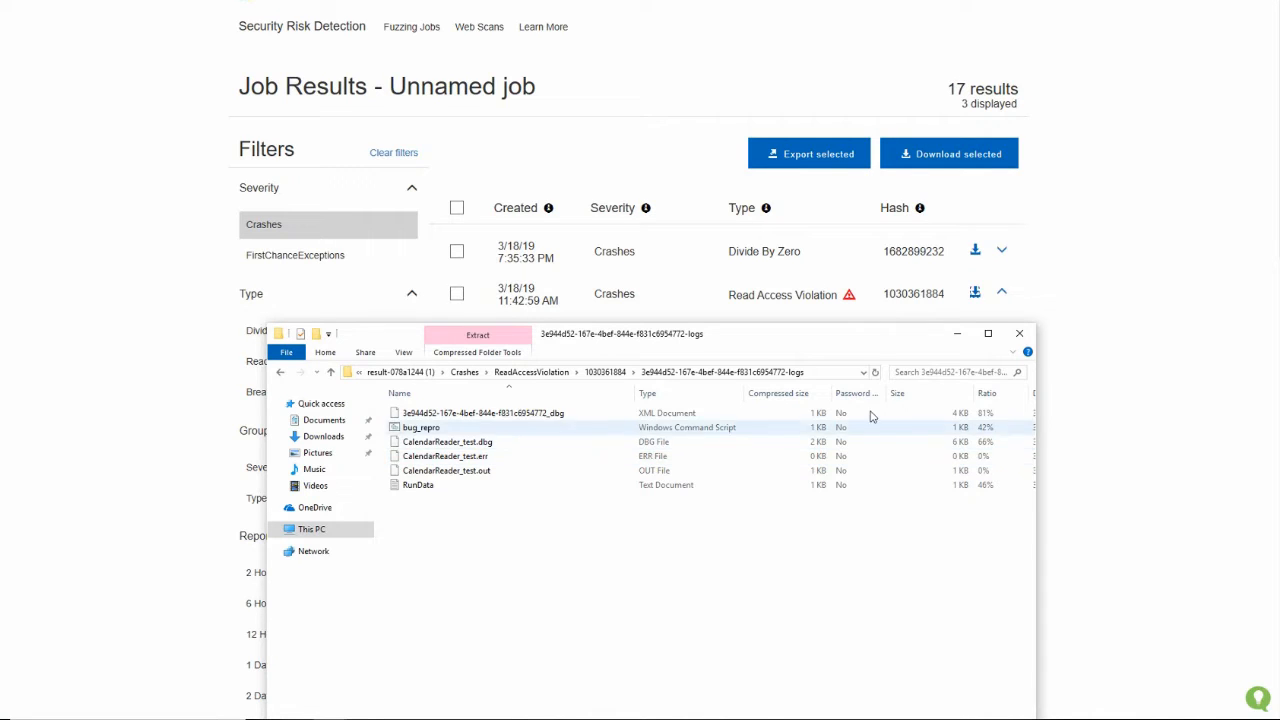
left_click(1020, 338)
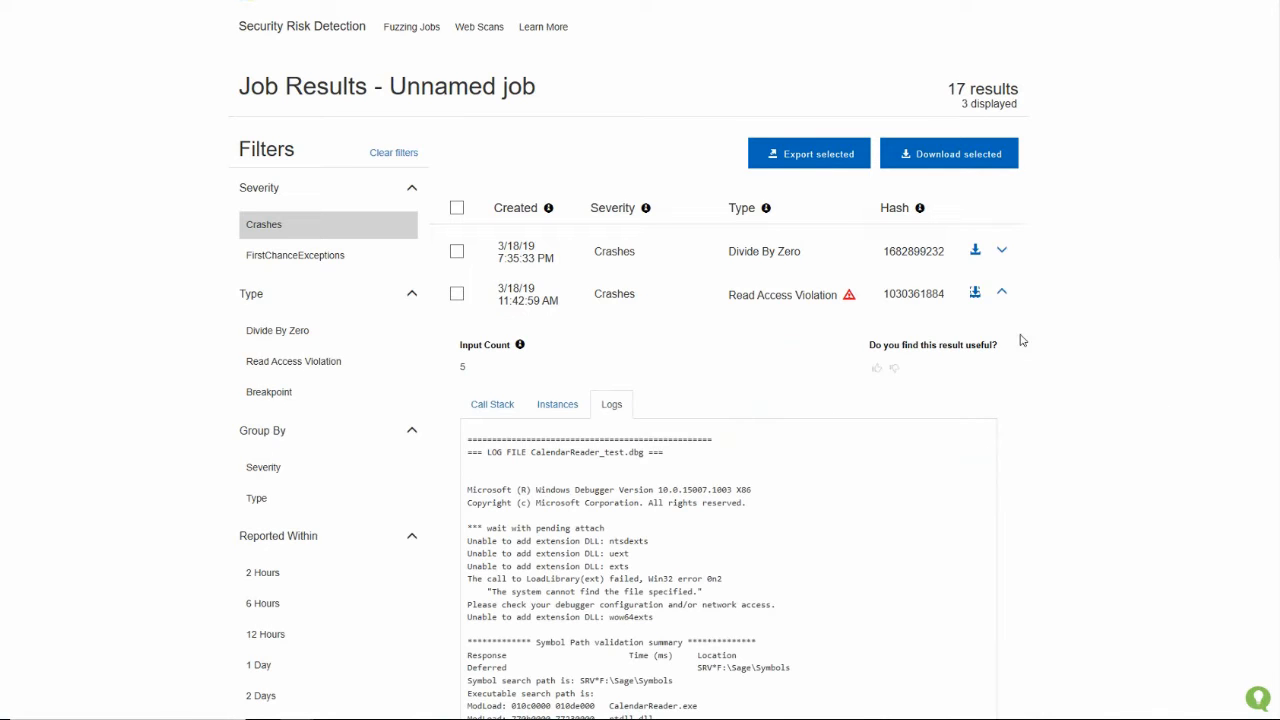
Return to the list of fuzzing jobs and compare the OS images of the Linux and Windows jobs
left_click(352, 35)
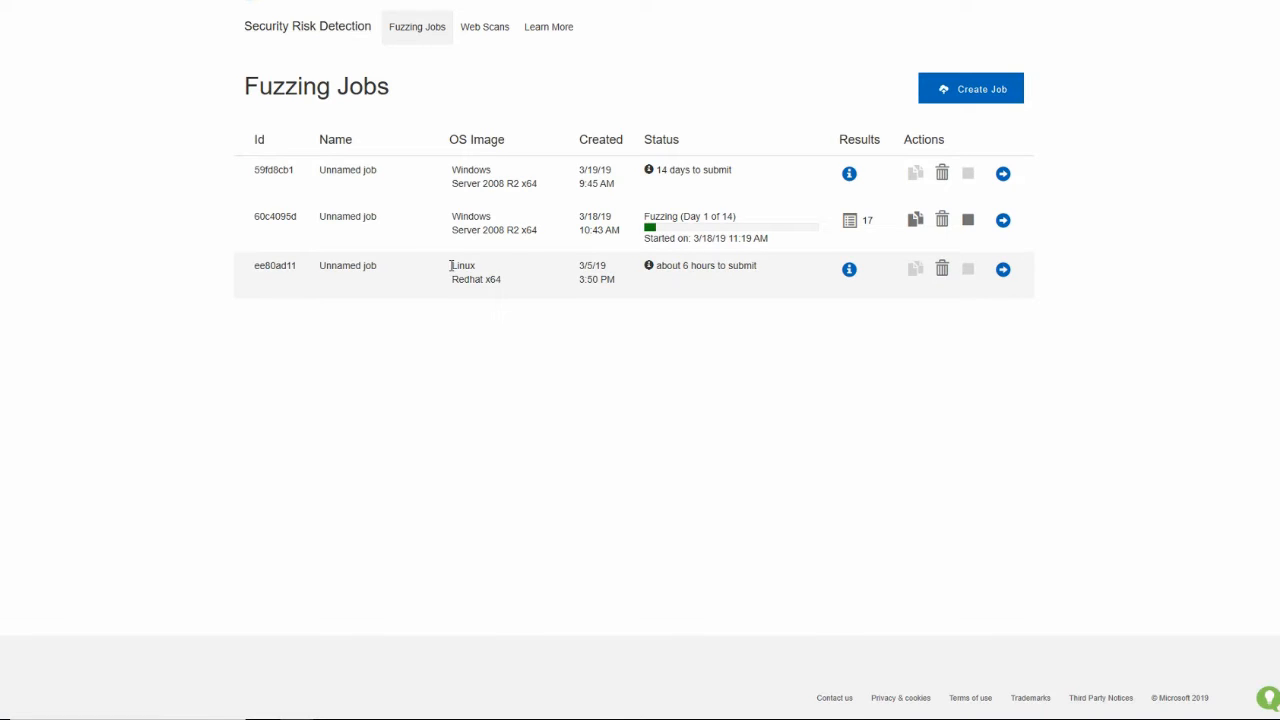
left_click_drag(449, 265, 503, 287)
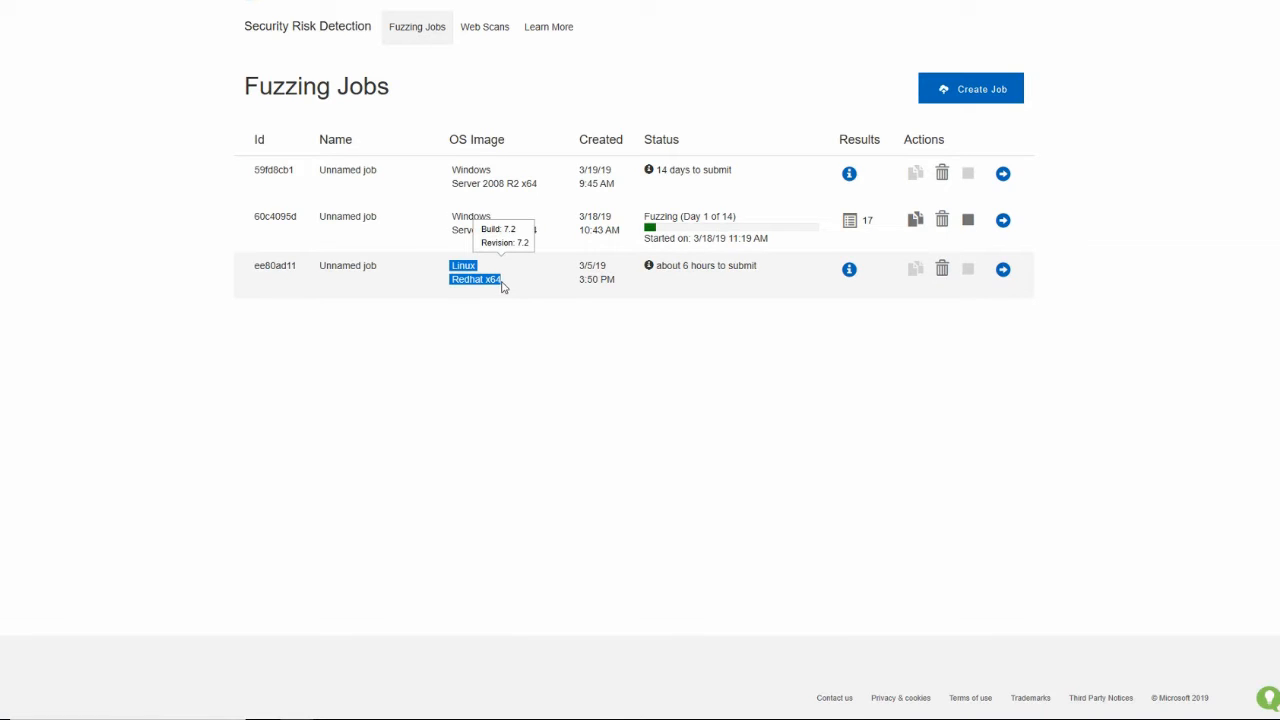
left_click(445, 272)
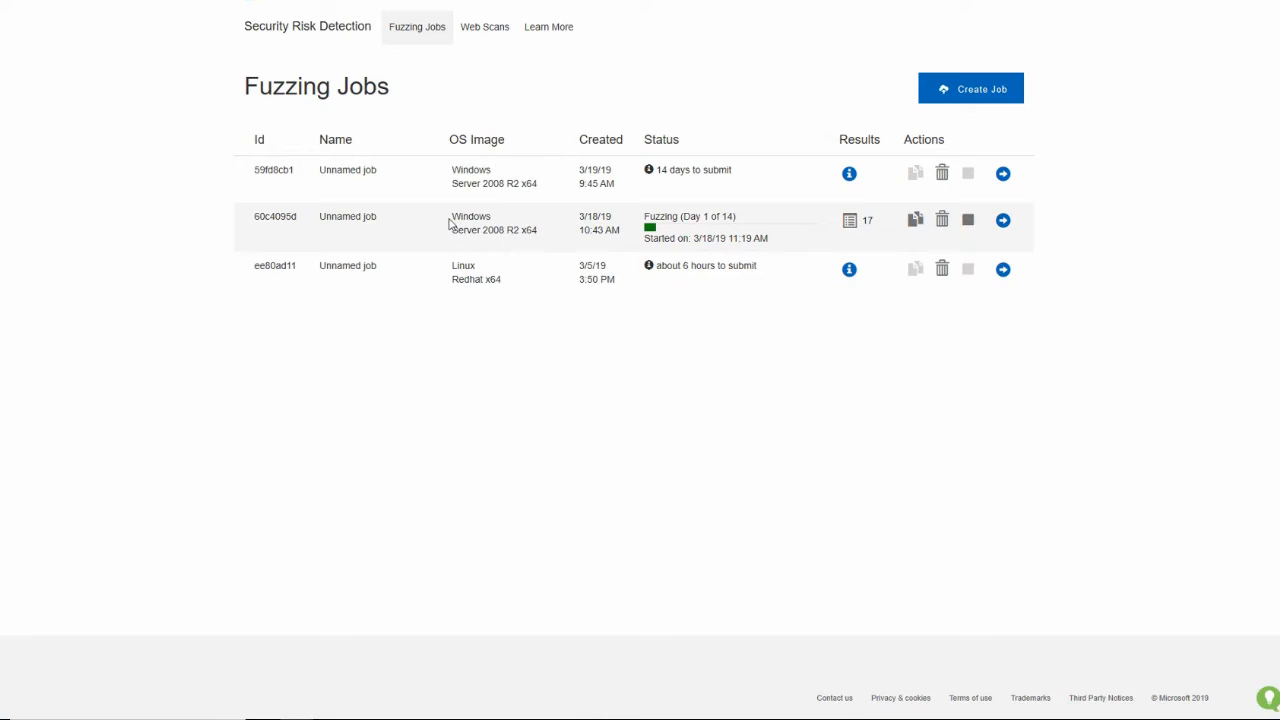
left_click_drag(450, 224, 543, 246)
left_click(454, 168)
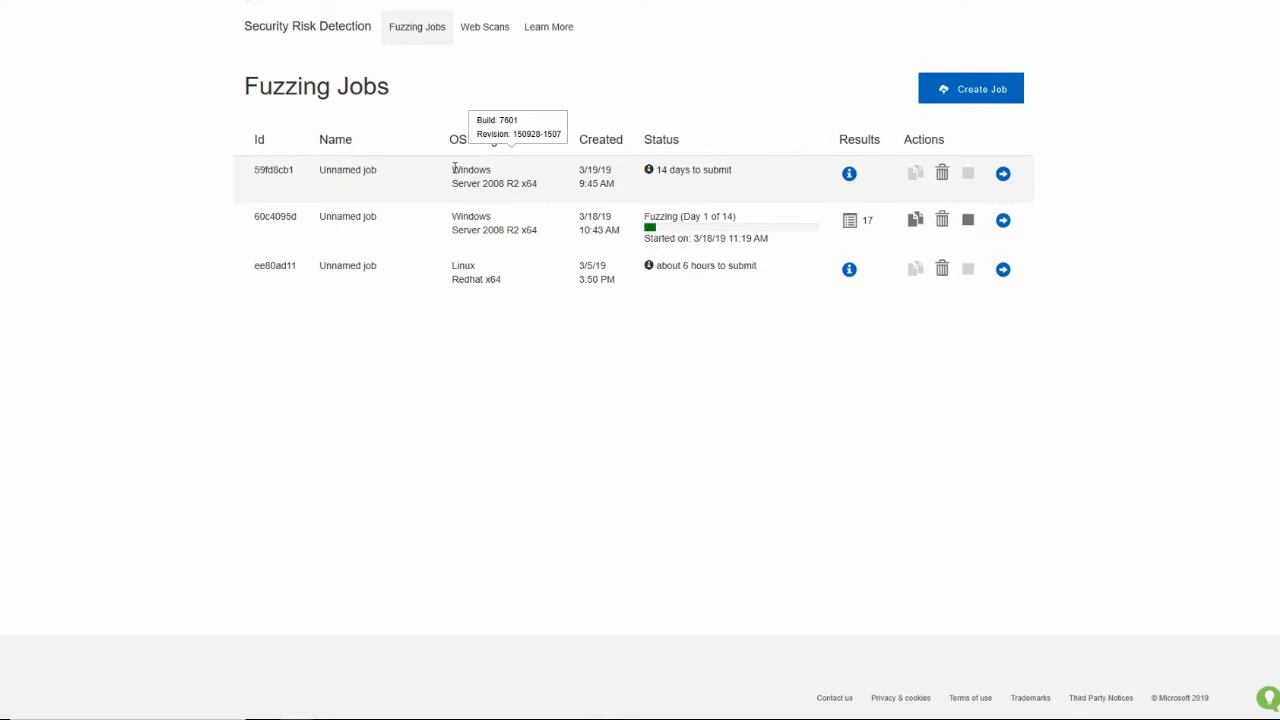
Create a fuzzing job configured by remoting to a virtual machine, with the Standard tier and the Windows Server 2008 R2 x64 image
left_click(980, 92)
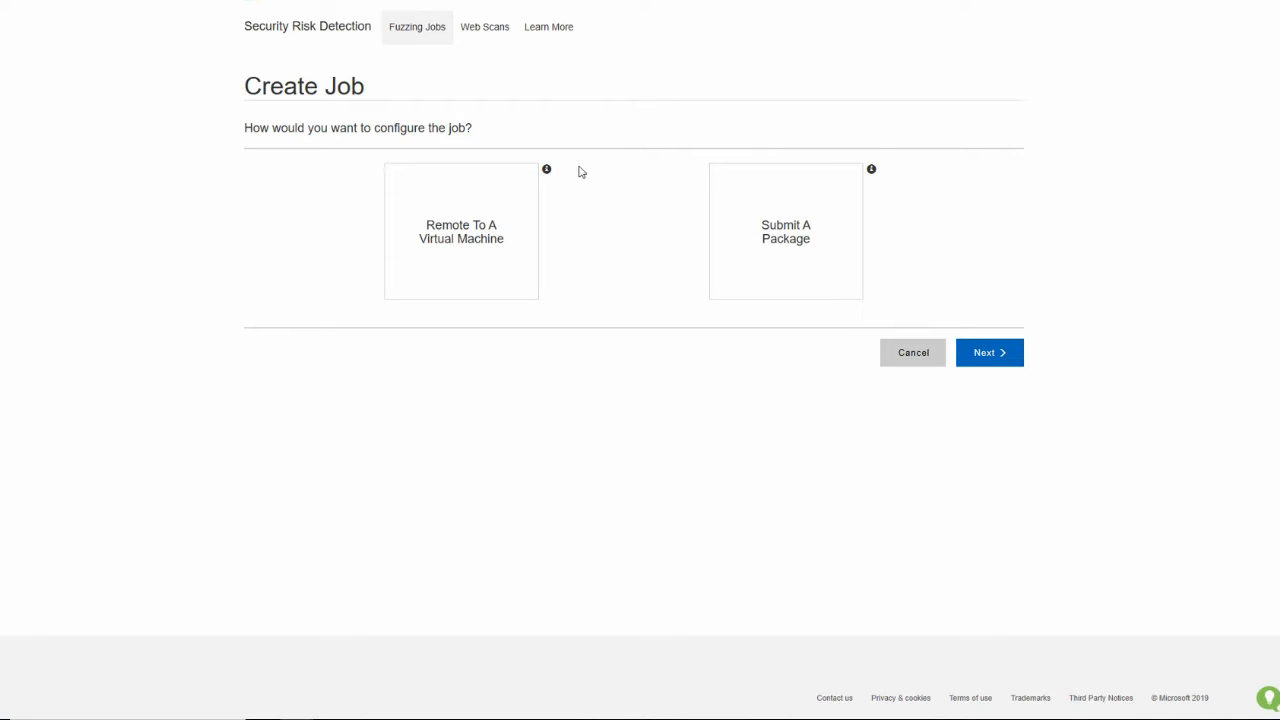
left_click(522, 200)
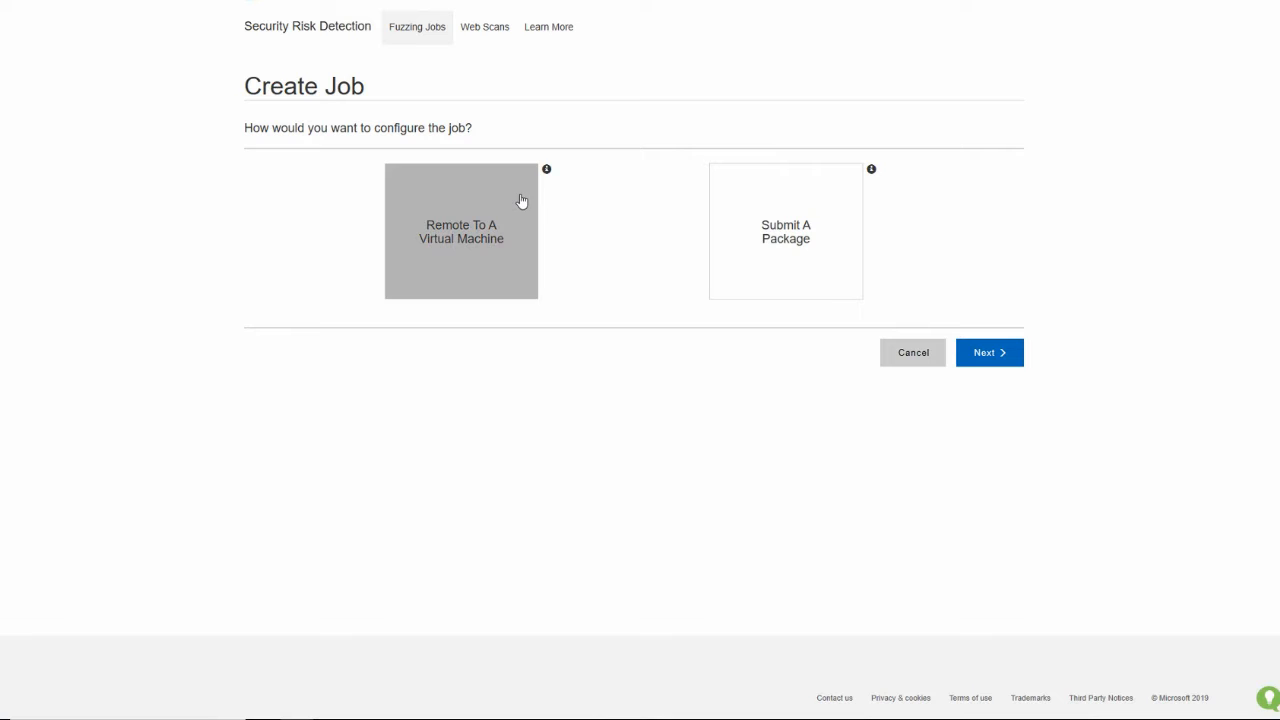
left_click(1015, 352)
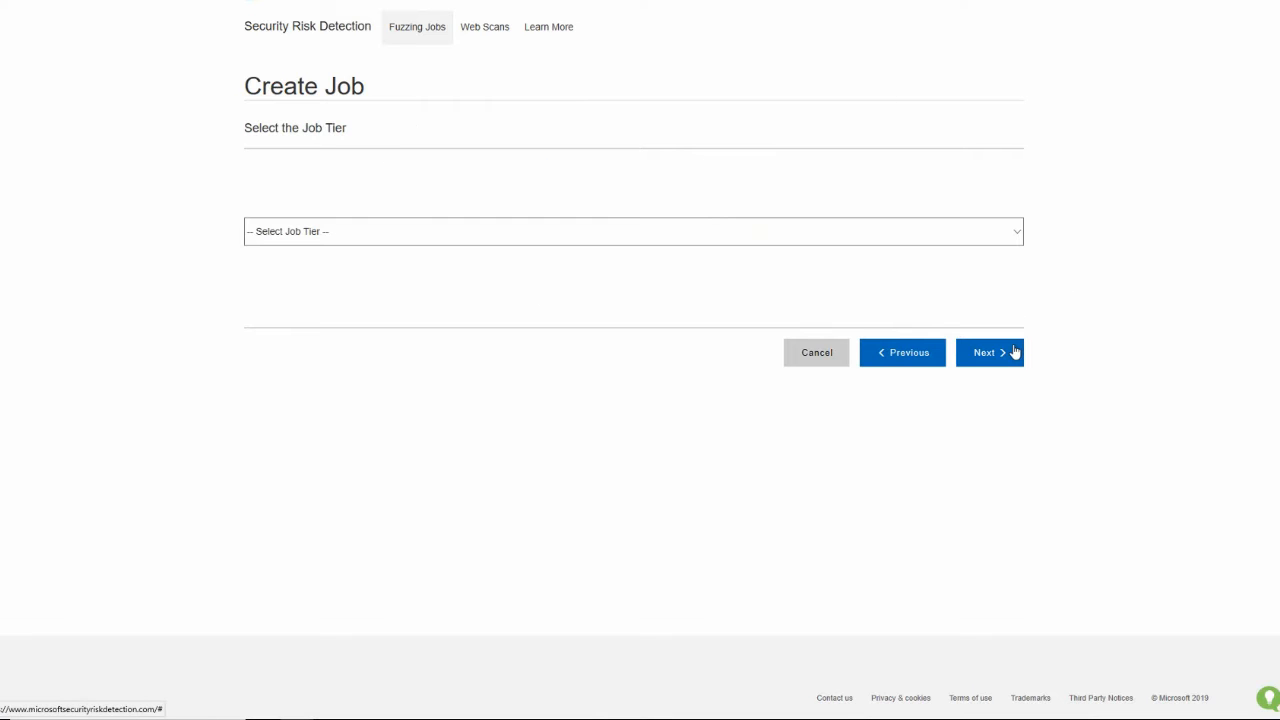
left_click(996, 236)
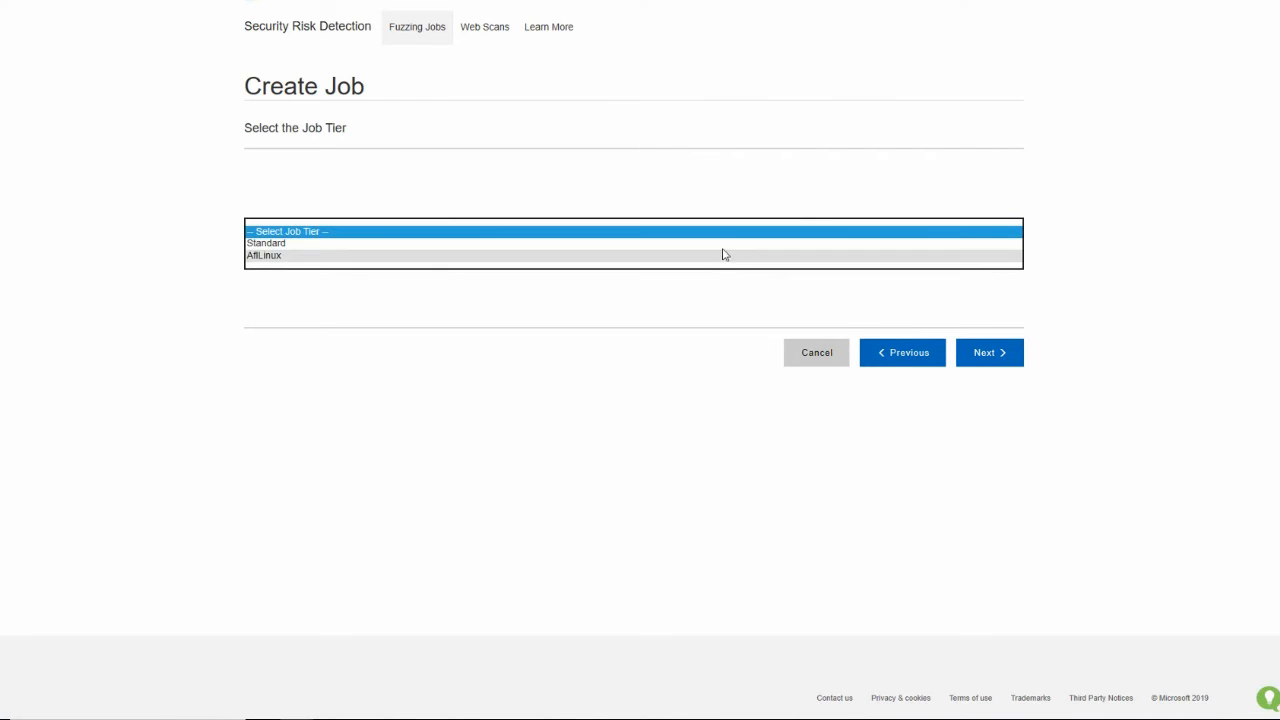
left_click(722, 245)
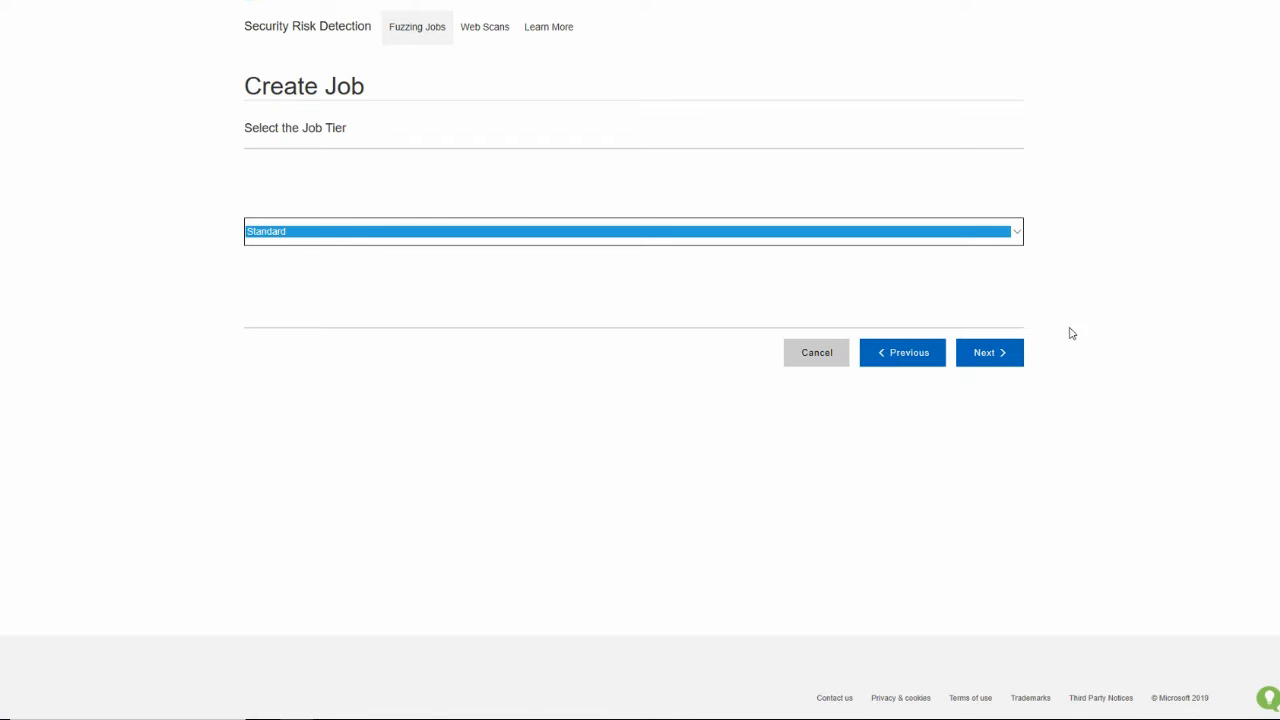
left_click(1003, 355)
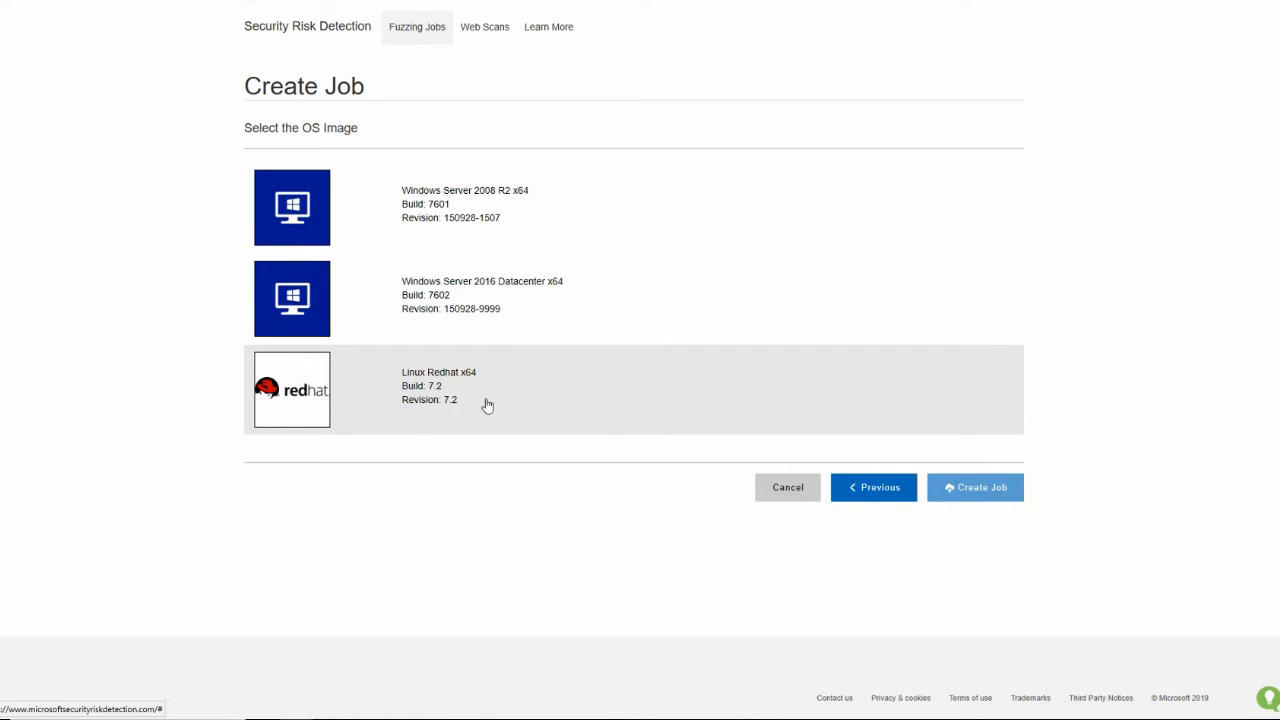
left_click(506, 207)
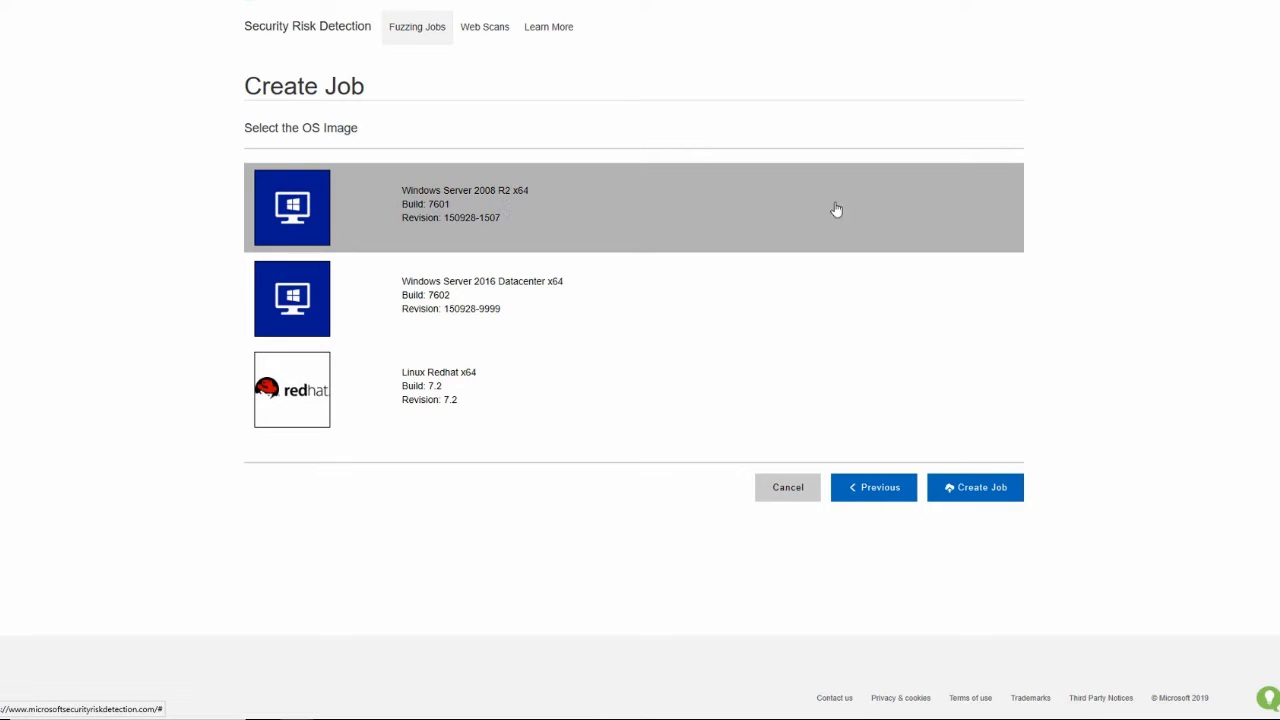
left_click(981, 489)
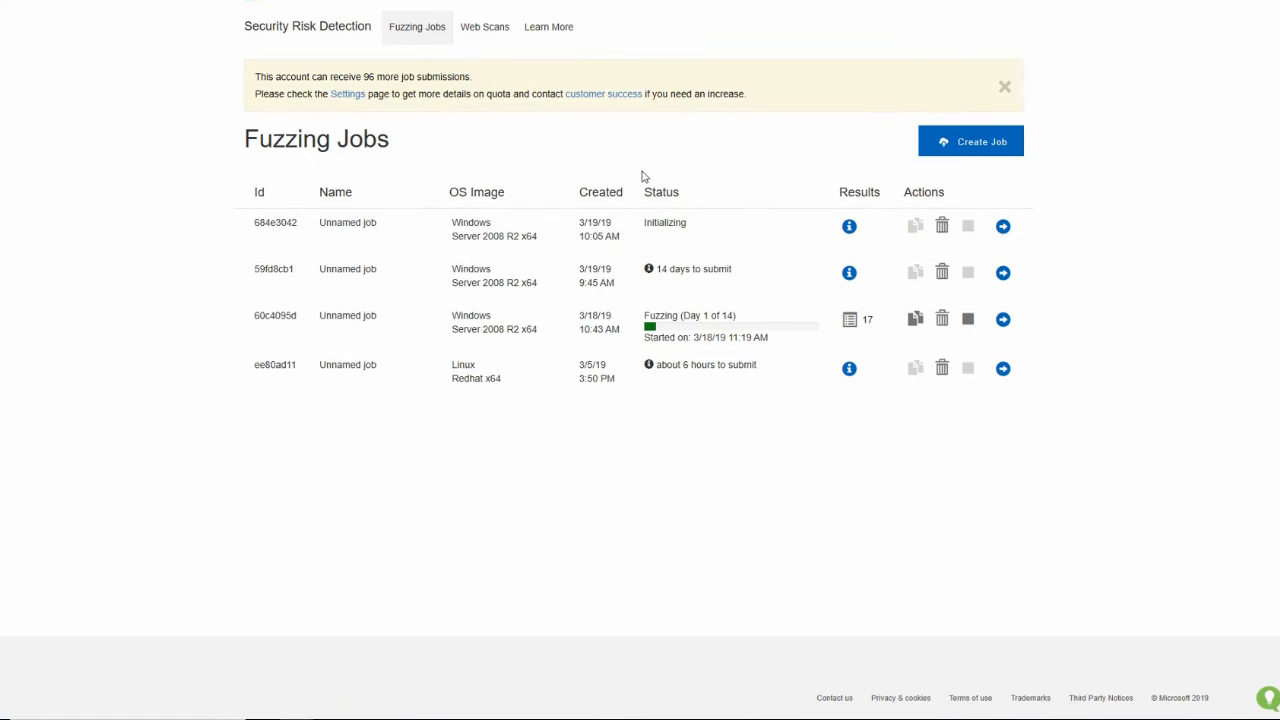
Dismiss the job quota notice and examine the status explanation of the newly created job
double_click(688, 230)
left_click(1005, 89)
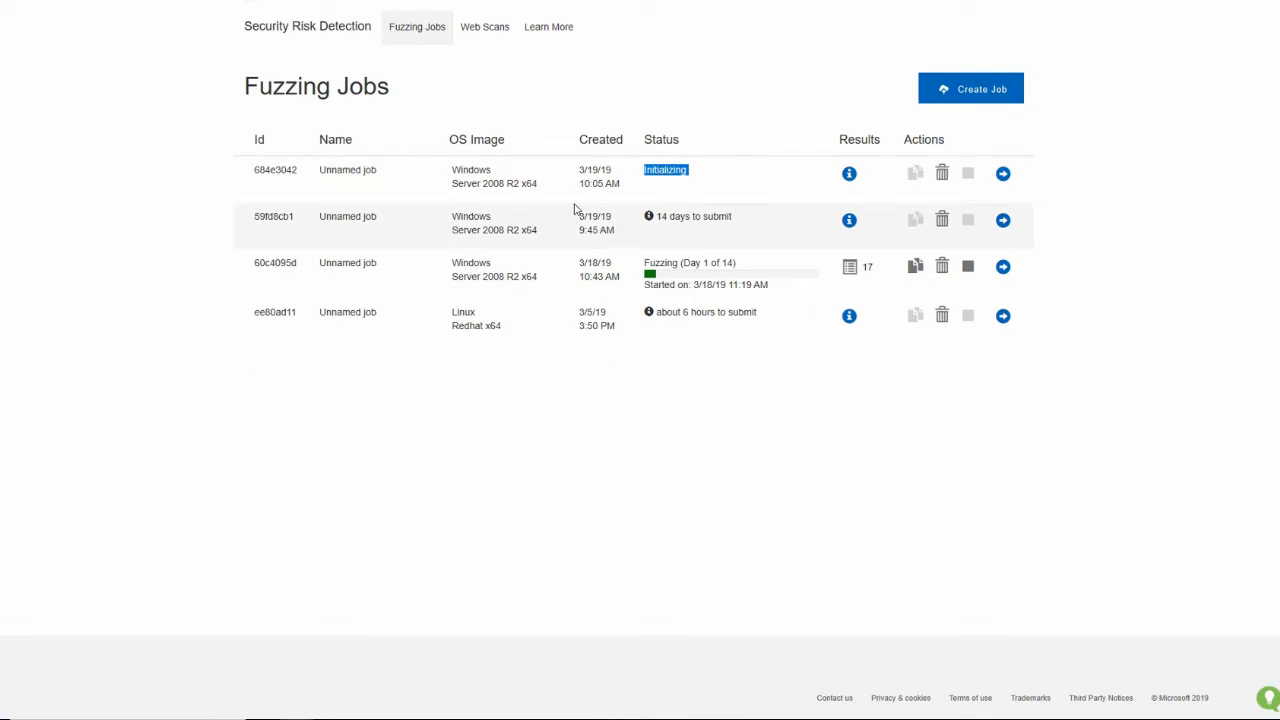
left_click(693, 173)
mouse_move(662, 218)
mouse_move(666, 172)
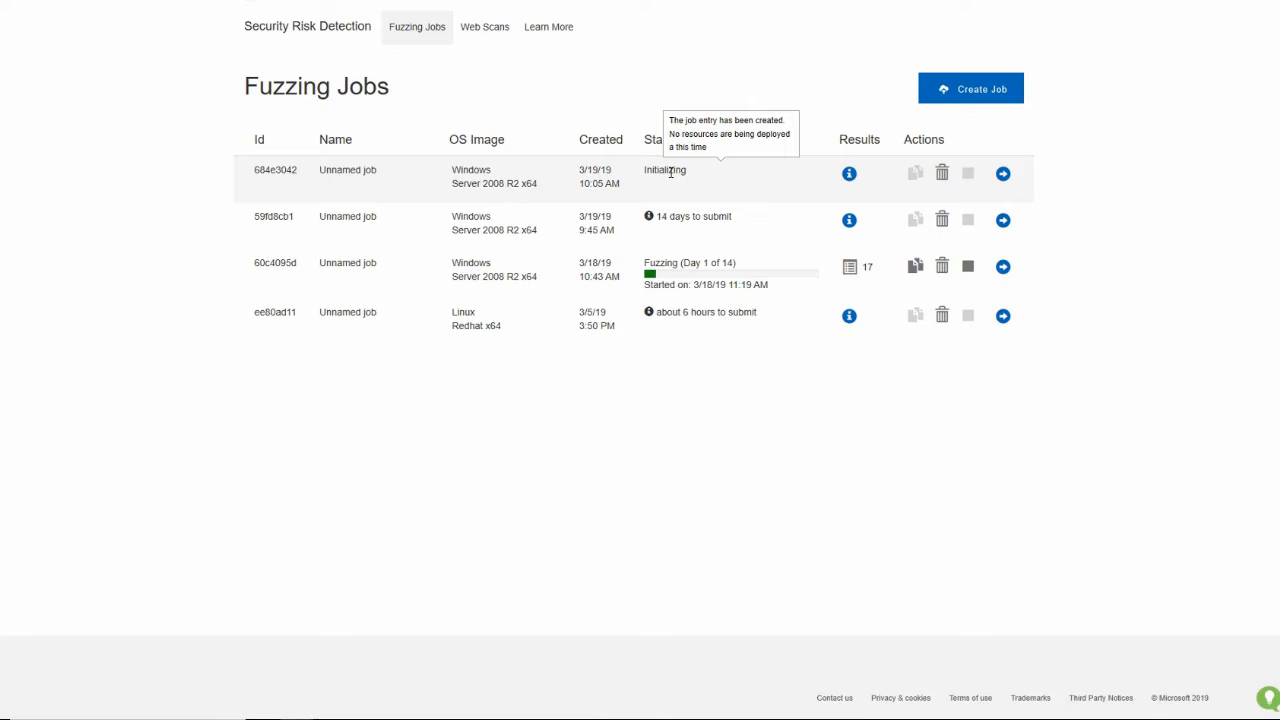
Open the preparation page of job 59fd8cb1 and start the remote desktop connection to its virtual machine
mouse_move(536, 228)
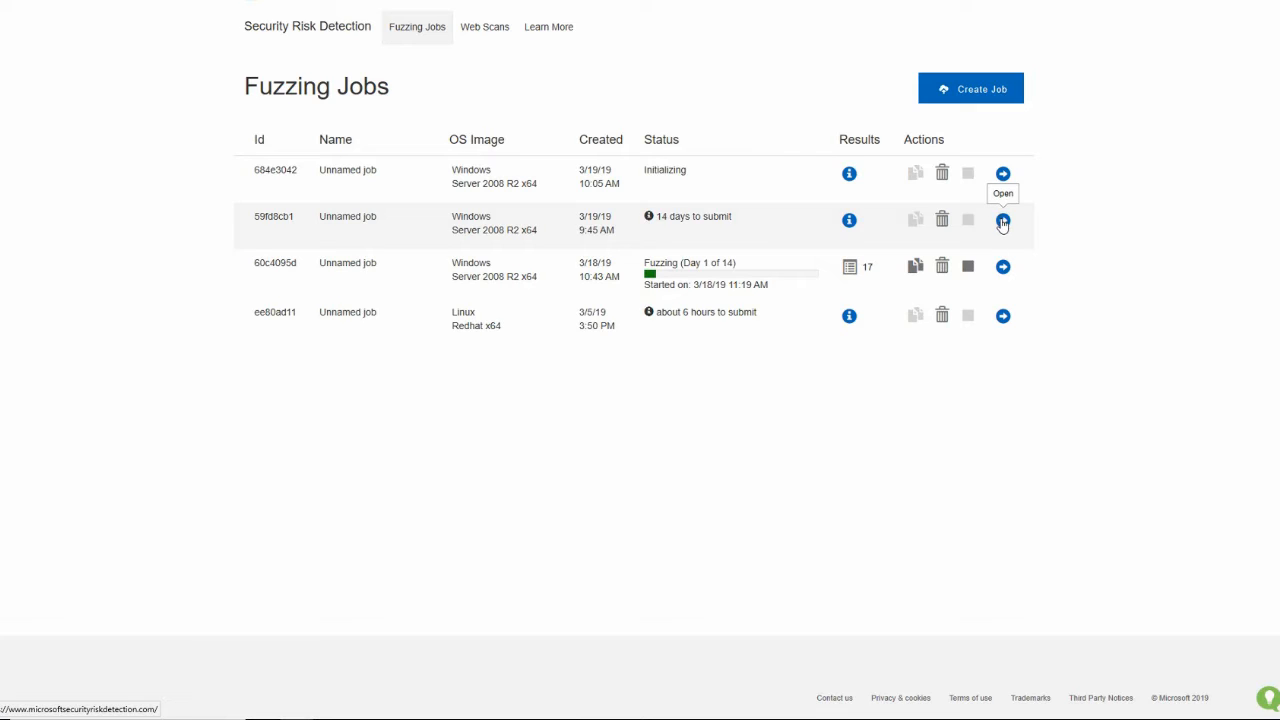
left_click(1003, 221)
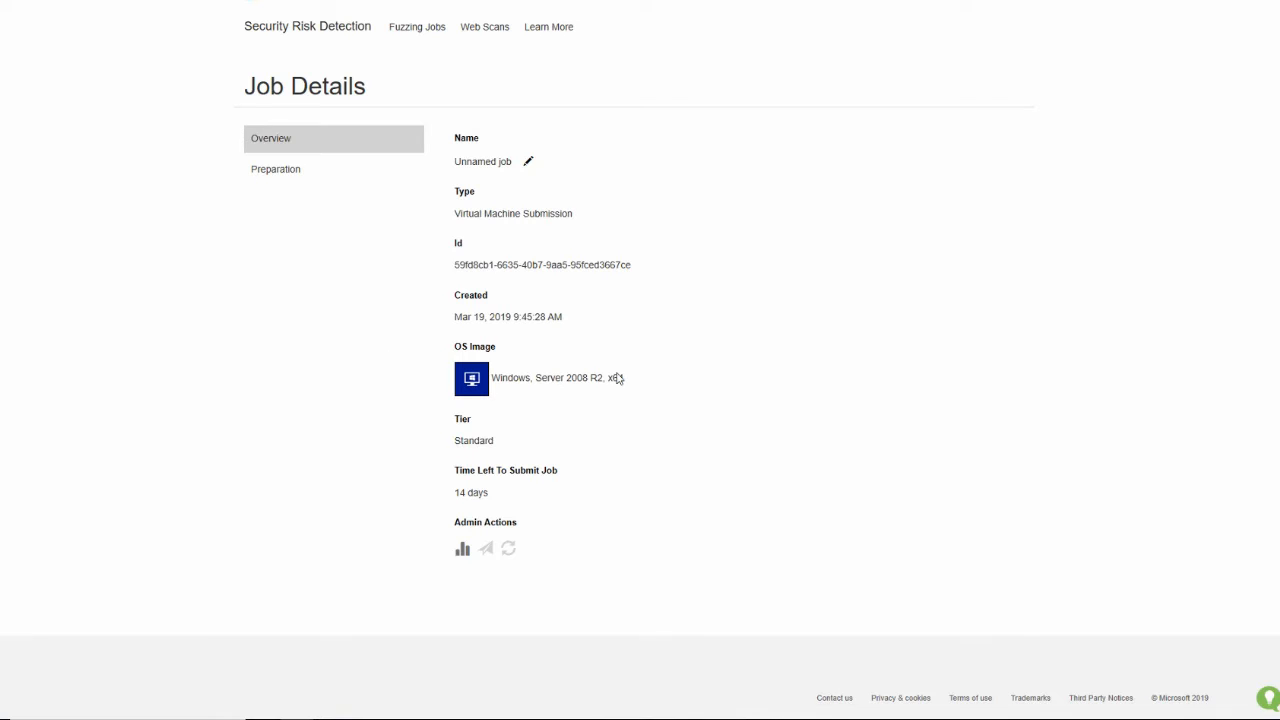
left_click(258, 177)
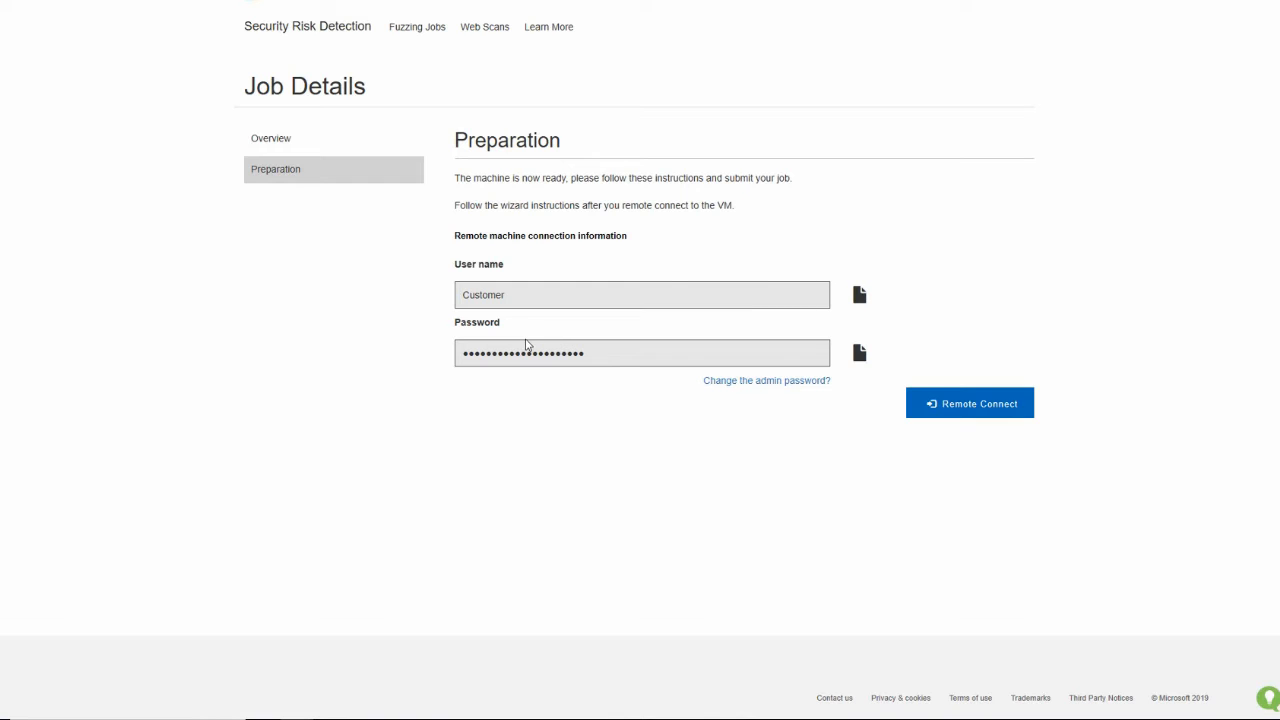
left_click(962, 402)
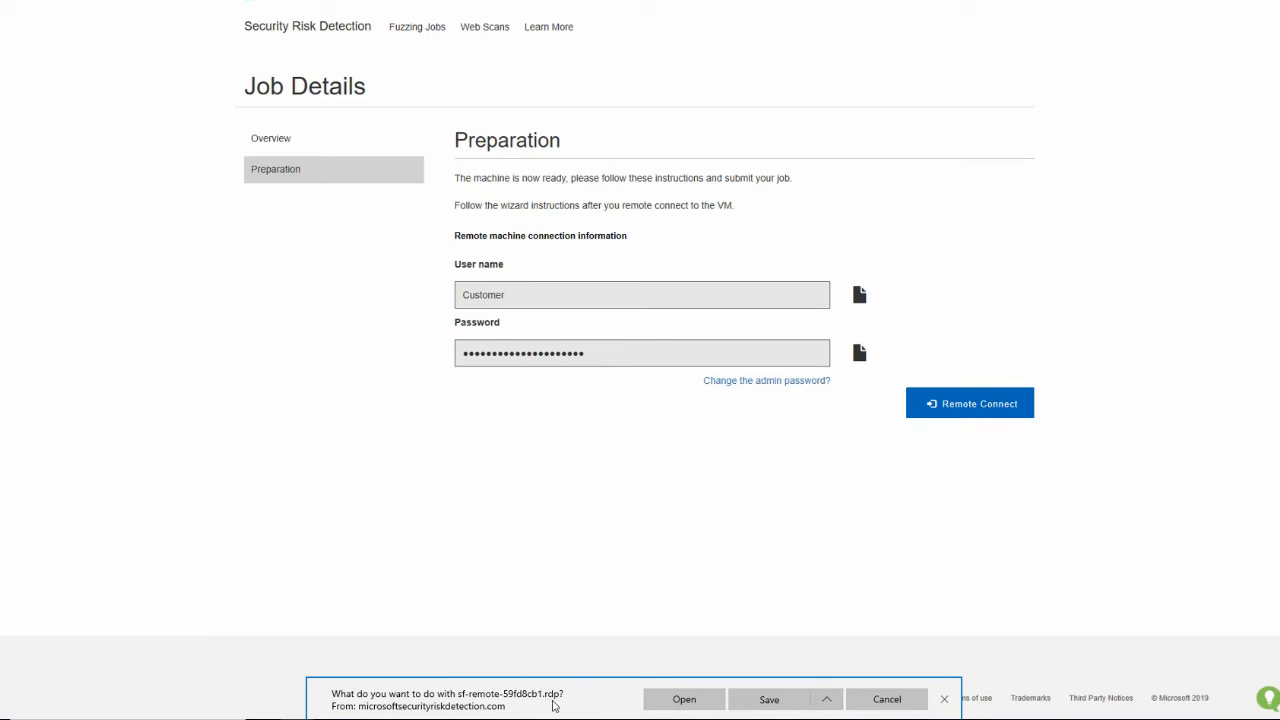
left_click(677, 698)
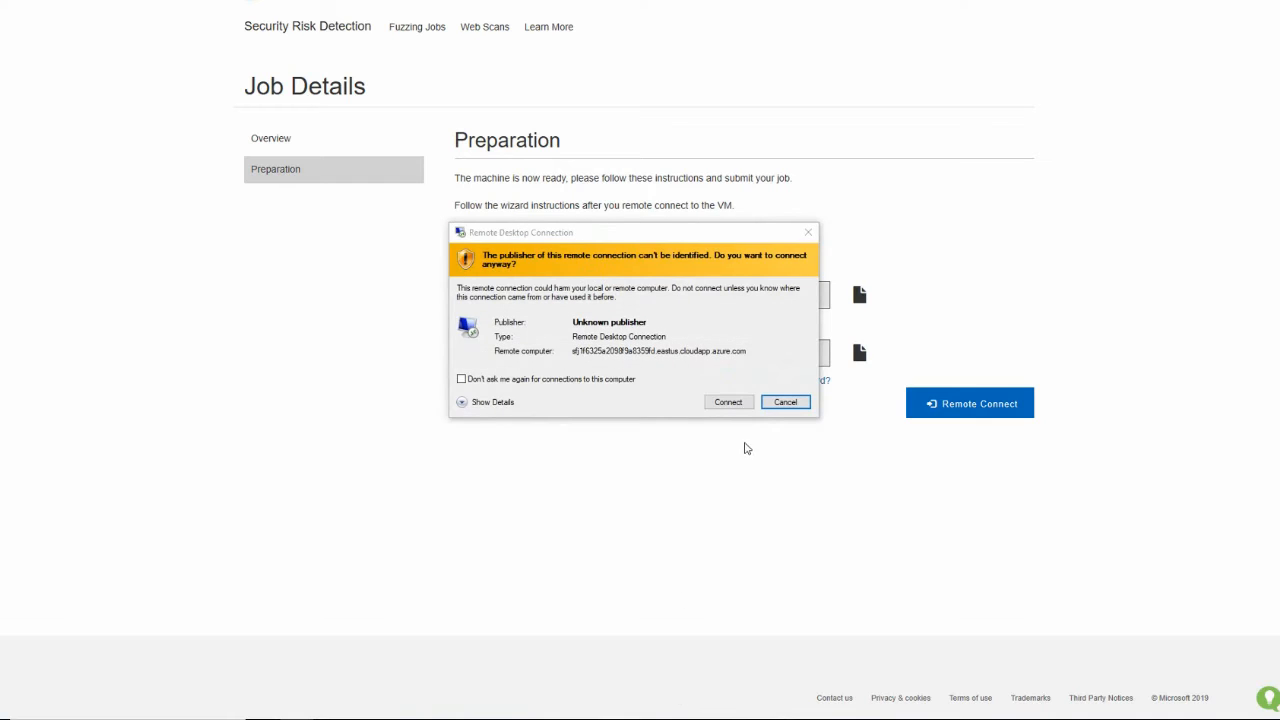
left_click(737, 407)
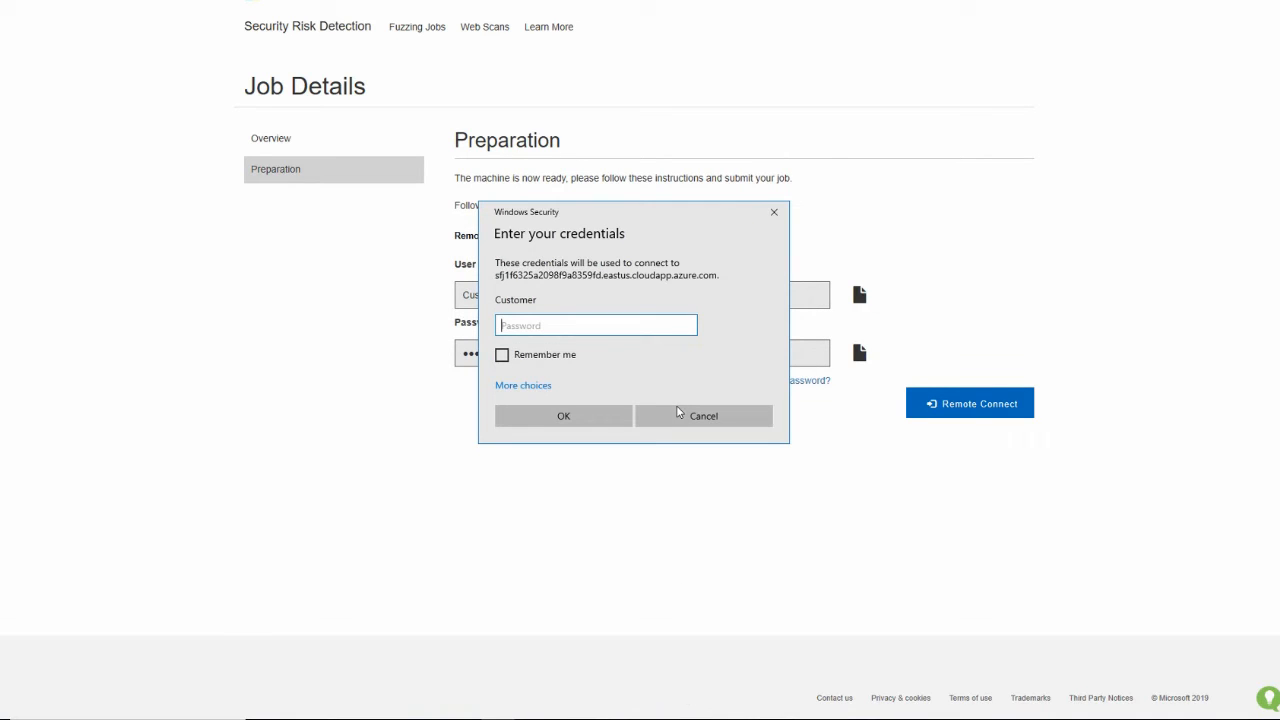
Copy the virtual machine's password from the preparation page, paste it into the credentials dialog with Remember me enabled, and connect
left_click_drag(636, 215, 1060, 208)
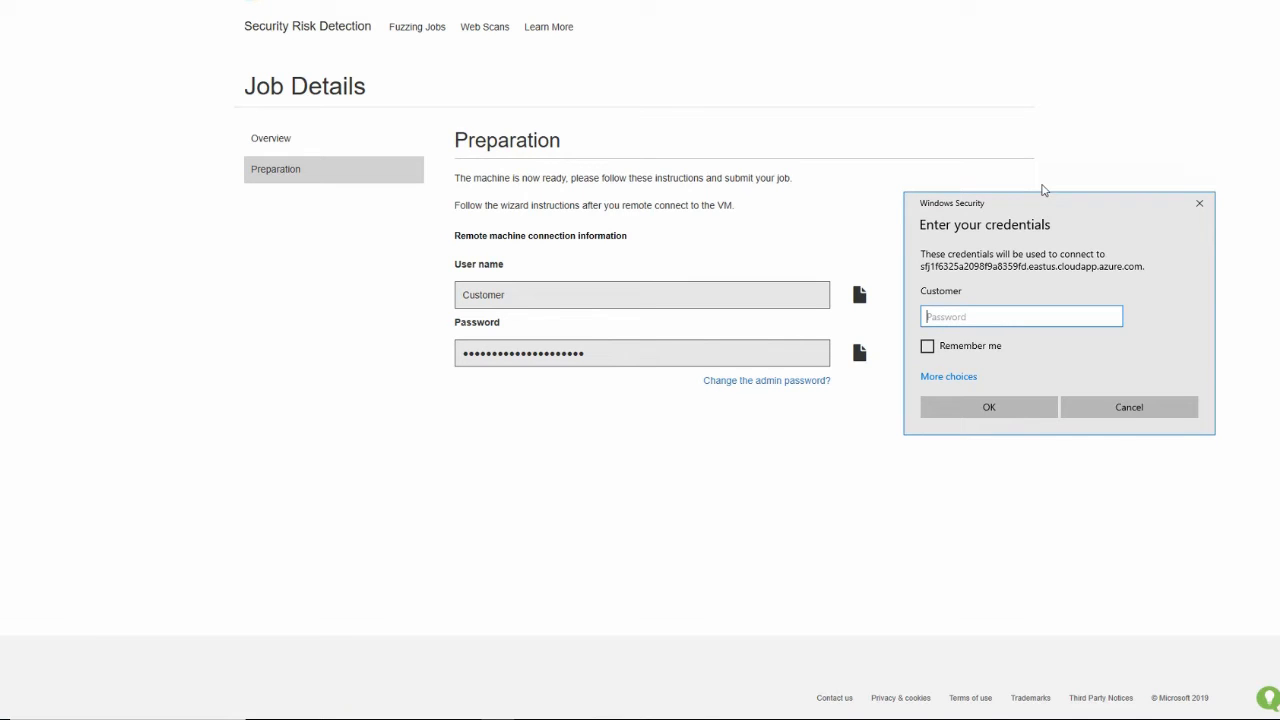
left_click(859, 355)
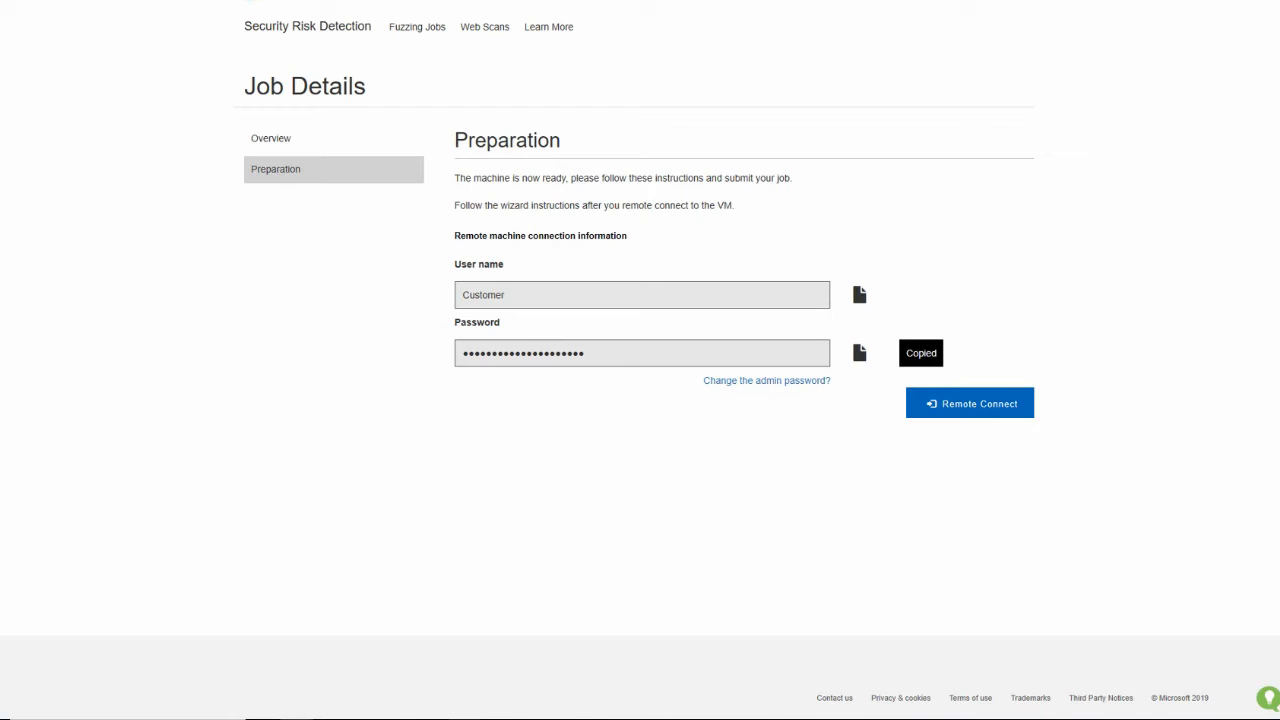
left_click(500, 718)
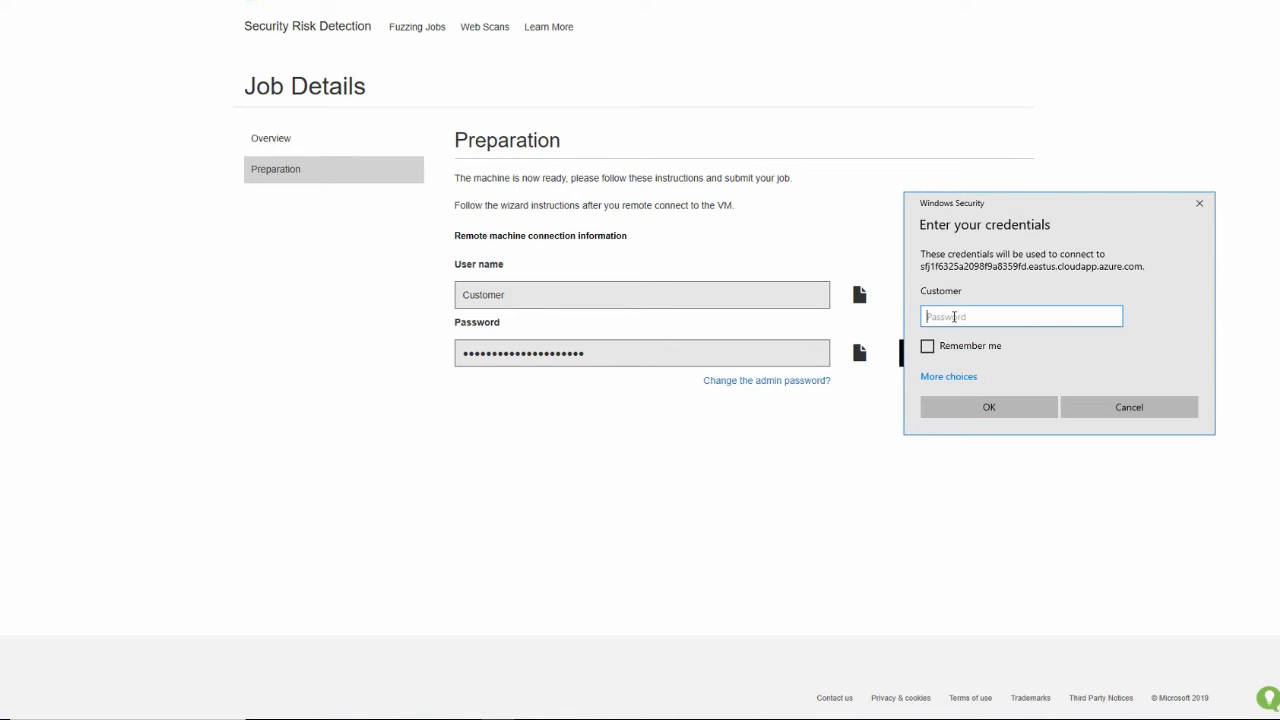
key("ctrl+v")
left_click(927, 346)
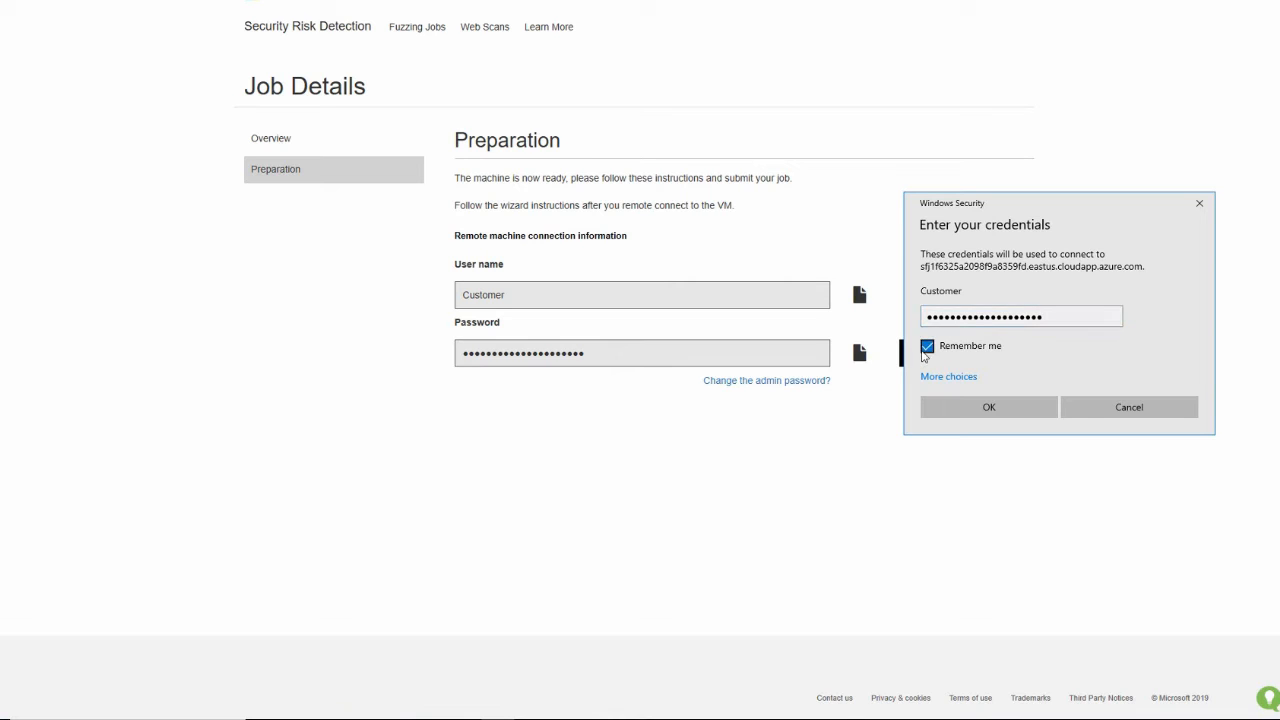
left_click(990, 404)
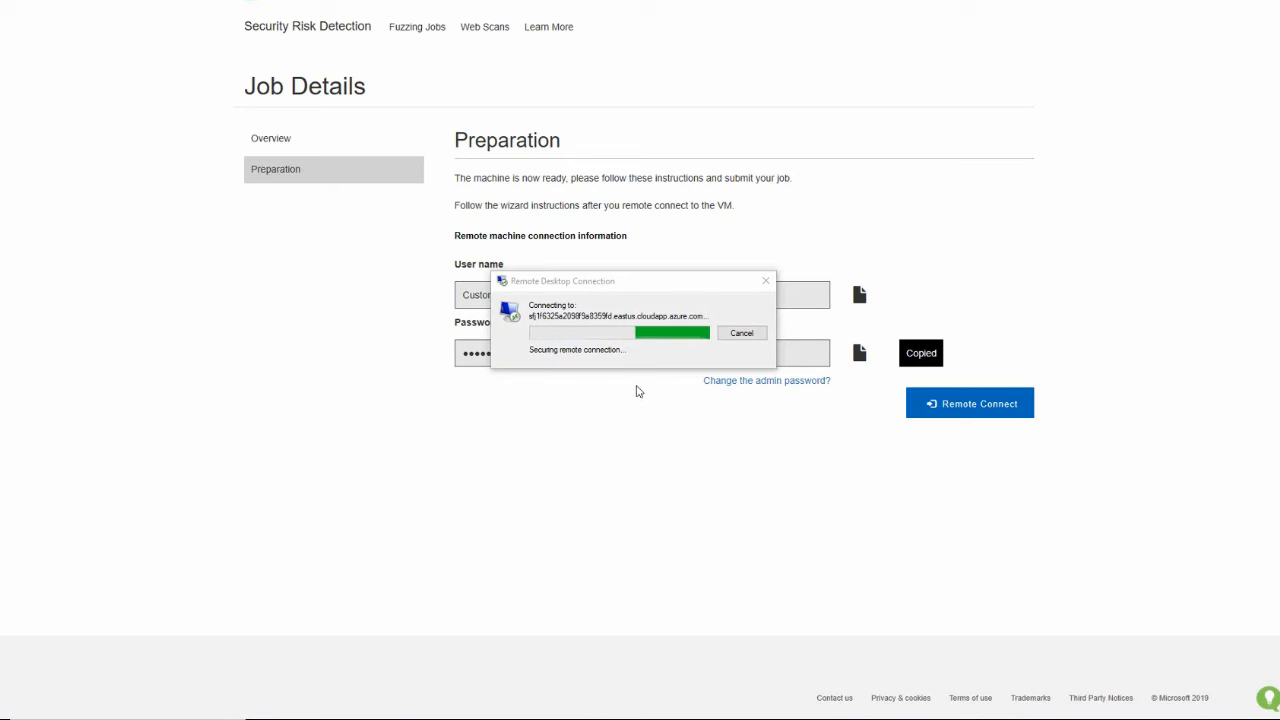
left_click(671, 442)
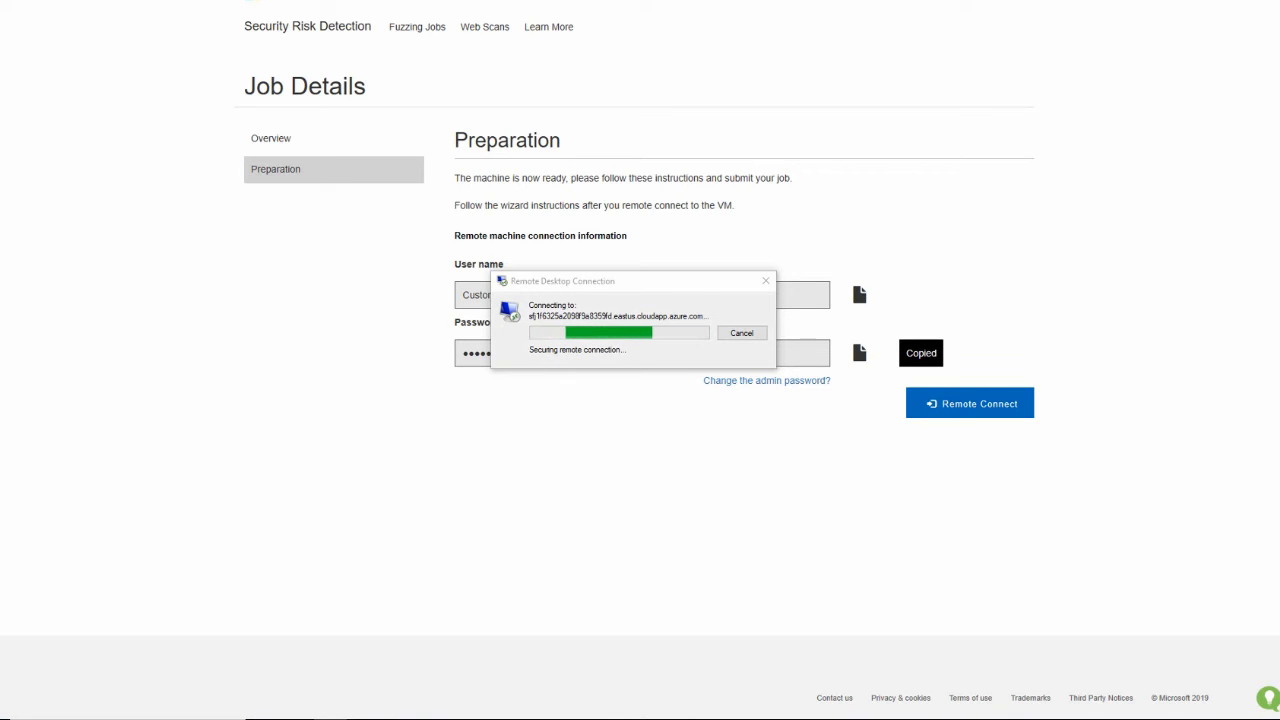
Bring the Build folder window over the remote session, point out the CalendarReader application, and move the window away again
left_click_drag(1279, 115, 1161, 102)
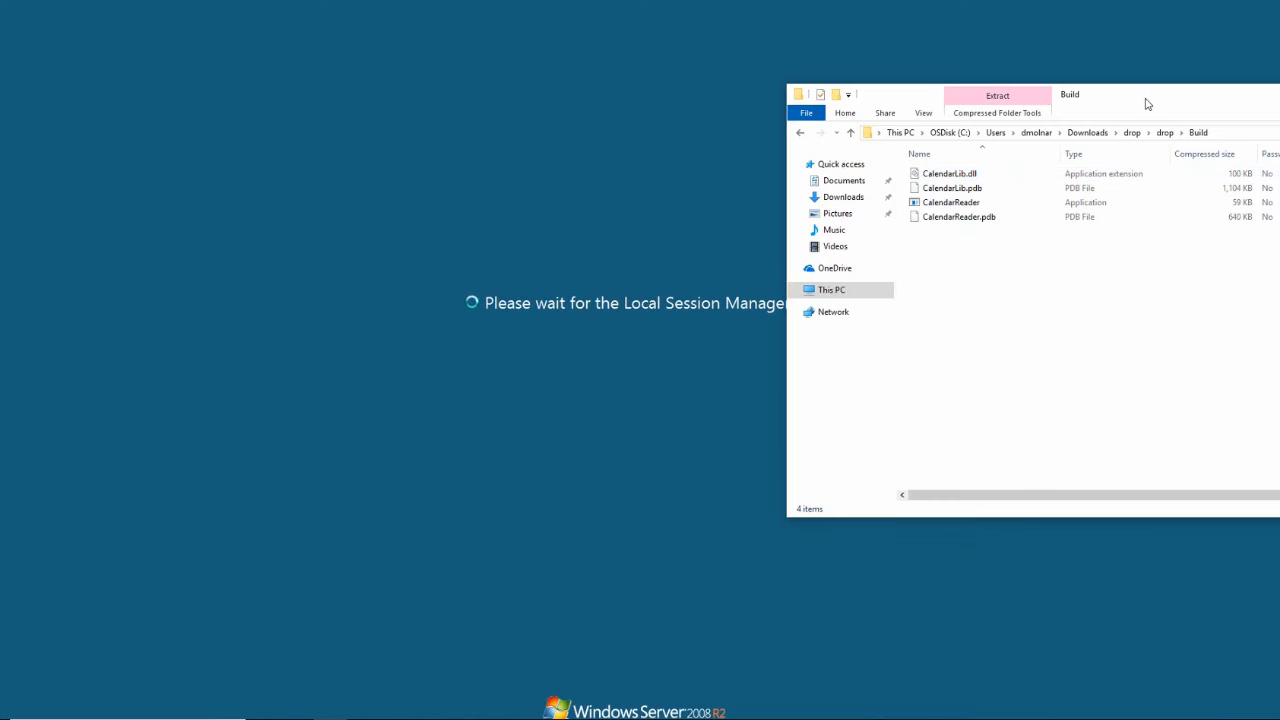
left_click_drag(1148, 104, 1279, 122)
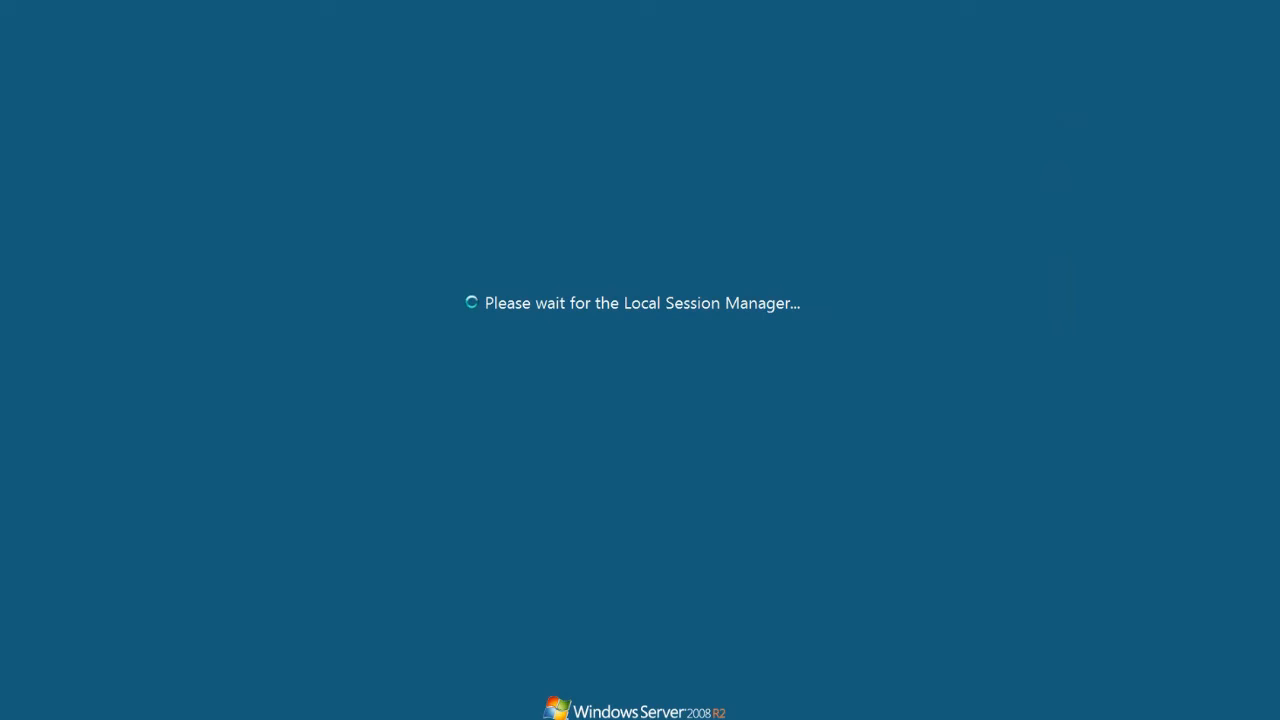
left_click_drag(1279, 122, 1162, 44)
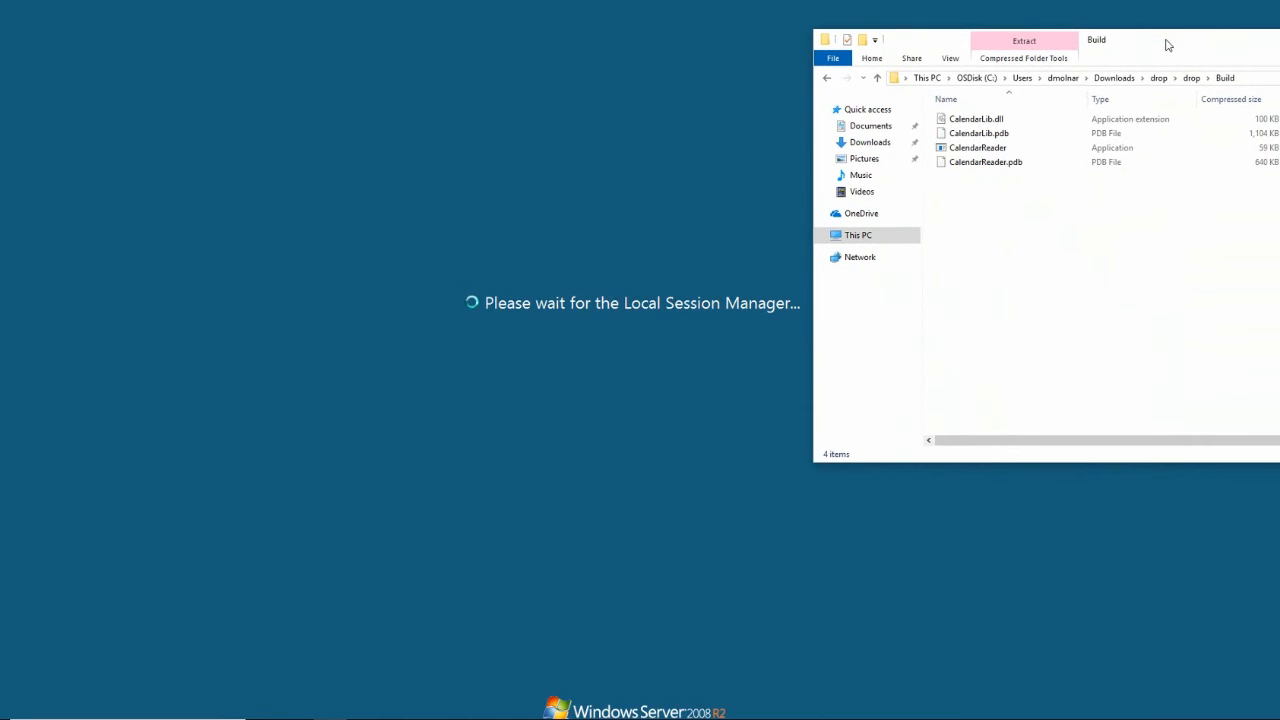
left_click(1097, 152)
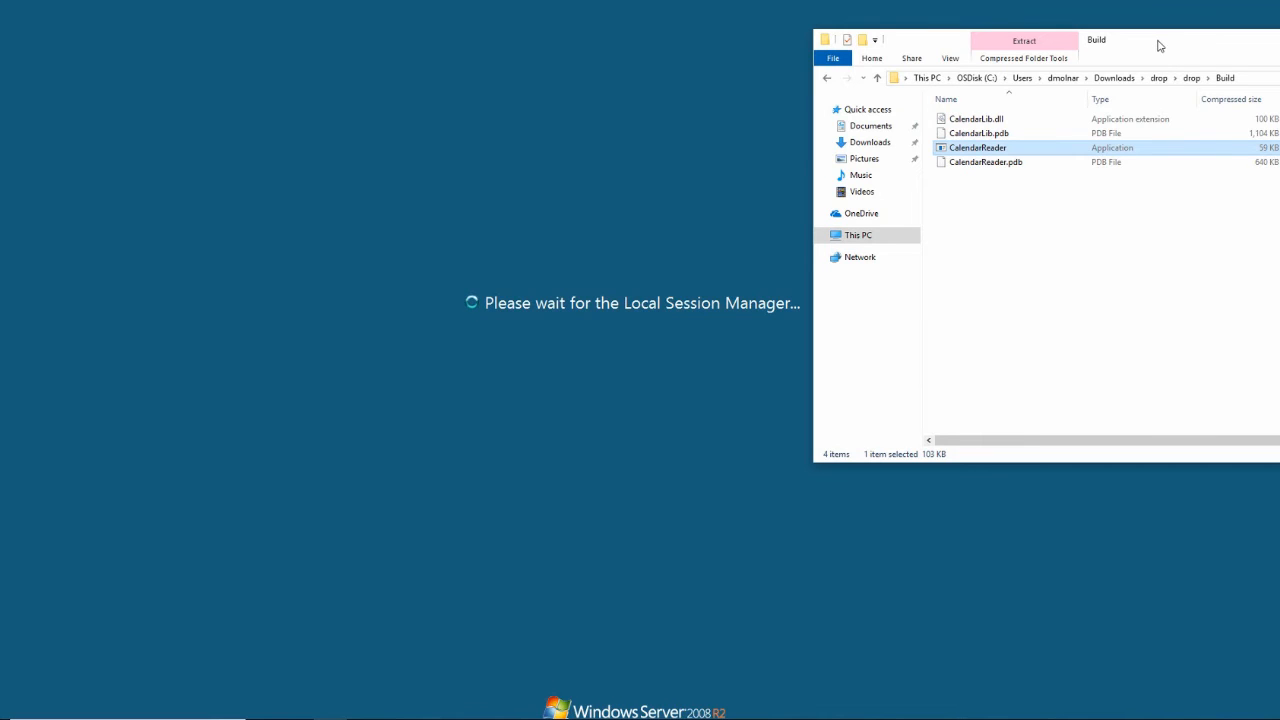
left_click_drag(1157, 41, 1279, 50)
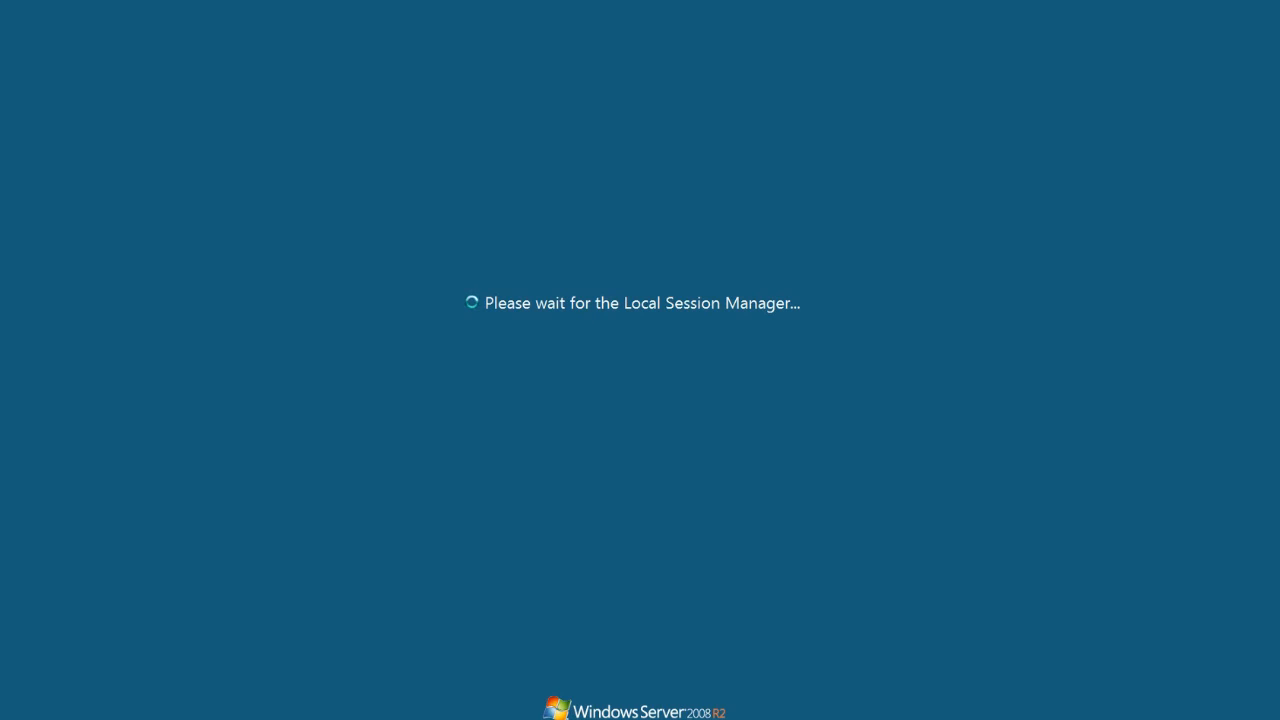
Extract the valid archive of sample CAL files to the suggested folder and inspect the contents of cal-bitmask.cal in Notepad
left_click_drag(1279, 70, 1145, 70)
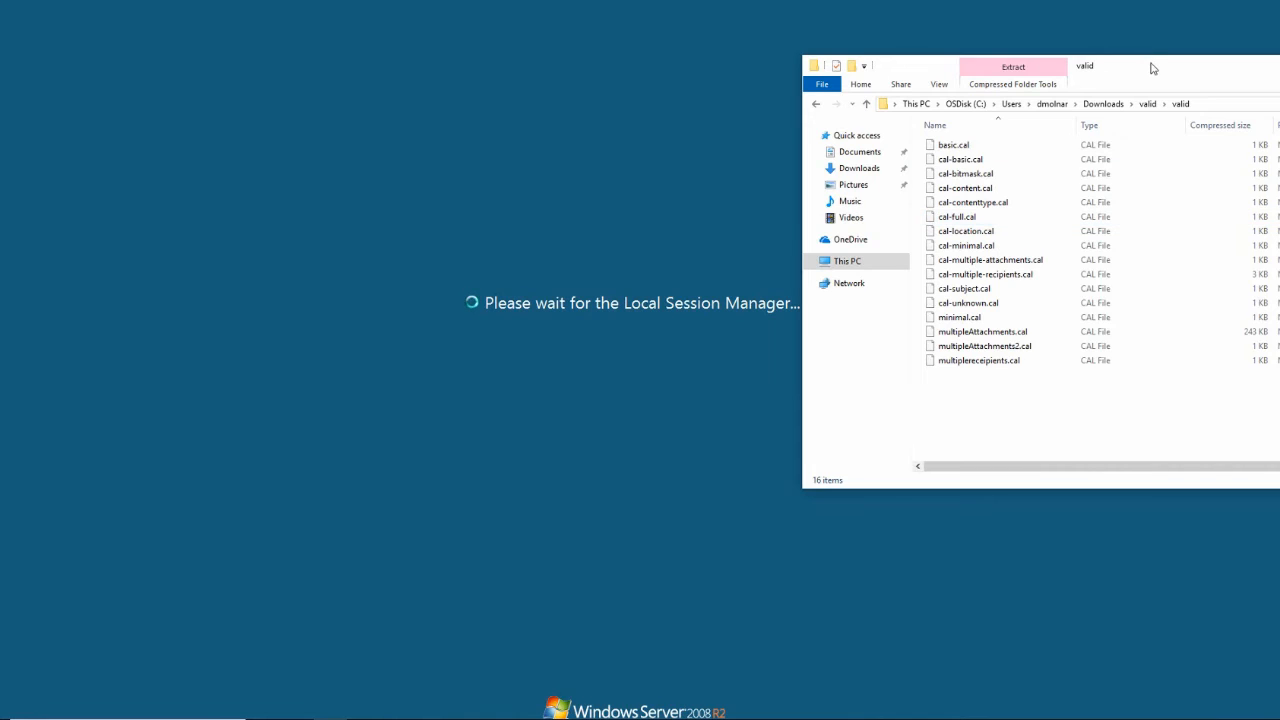
left_click_drag(1153, 68, 1279, 80)
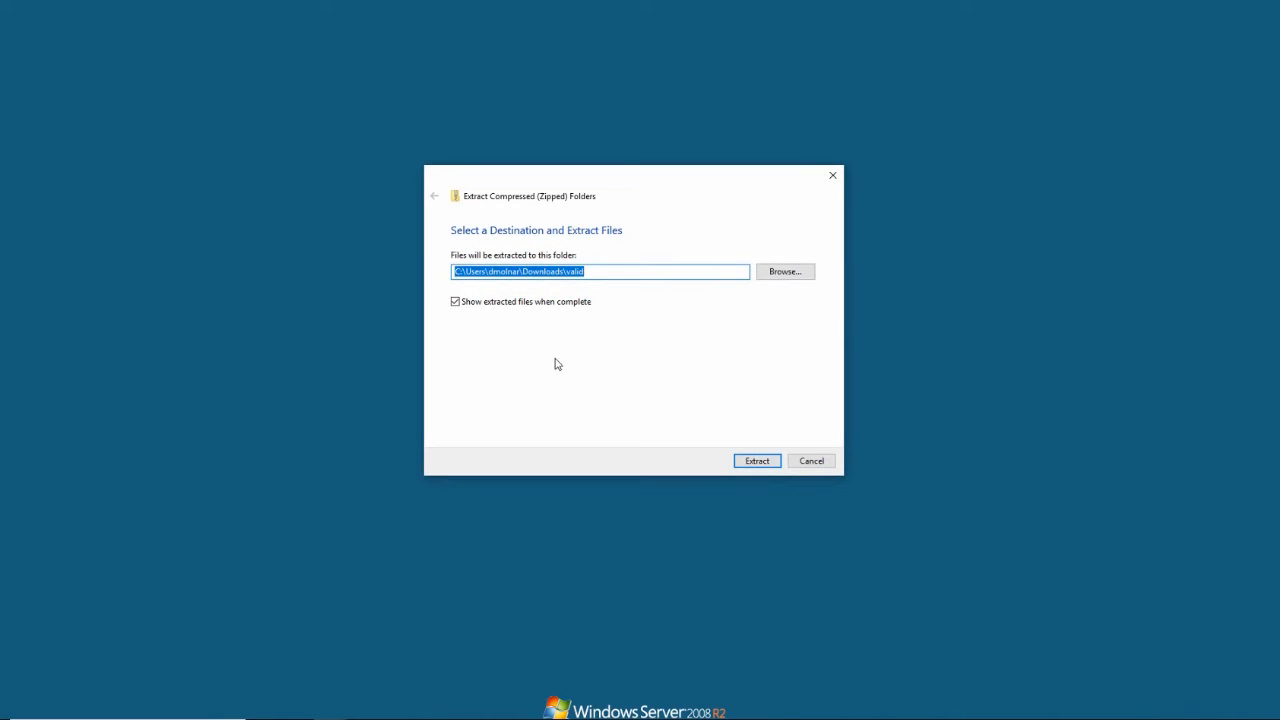
left_click(763, 461)
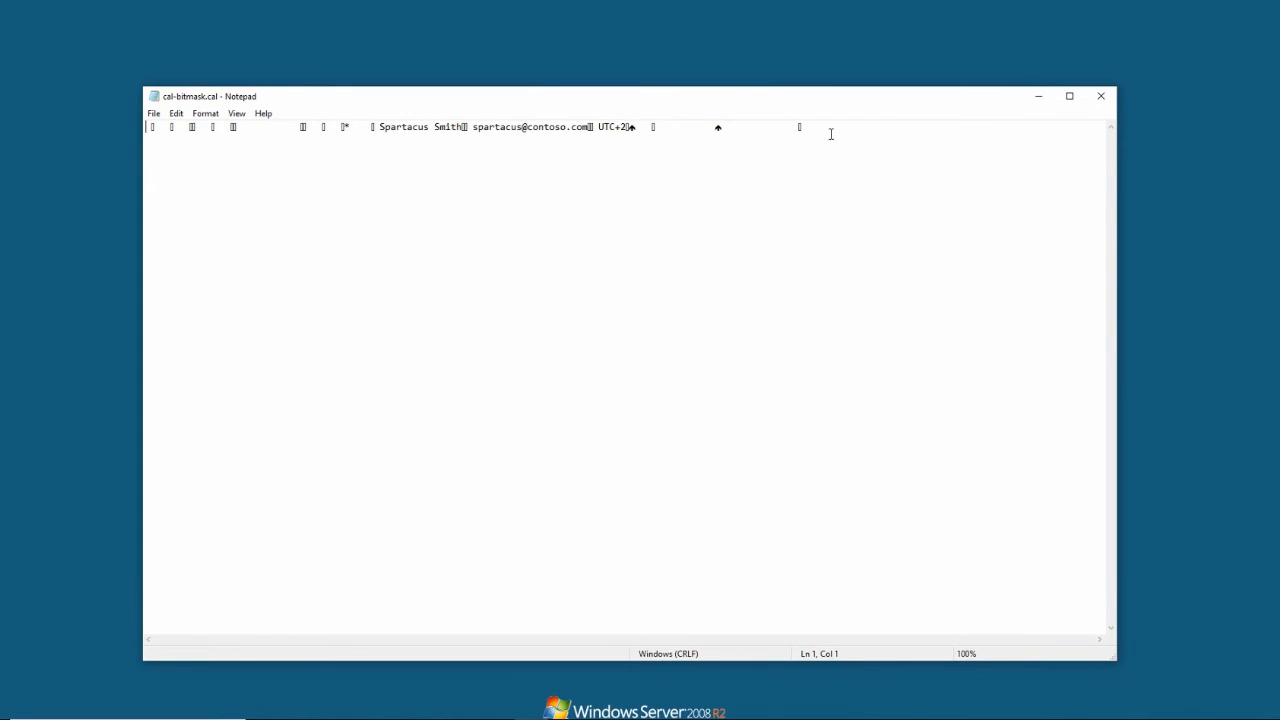
left_click_drag(829, 134, 150, 140)
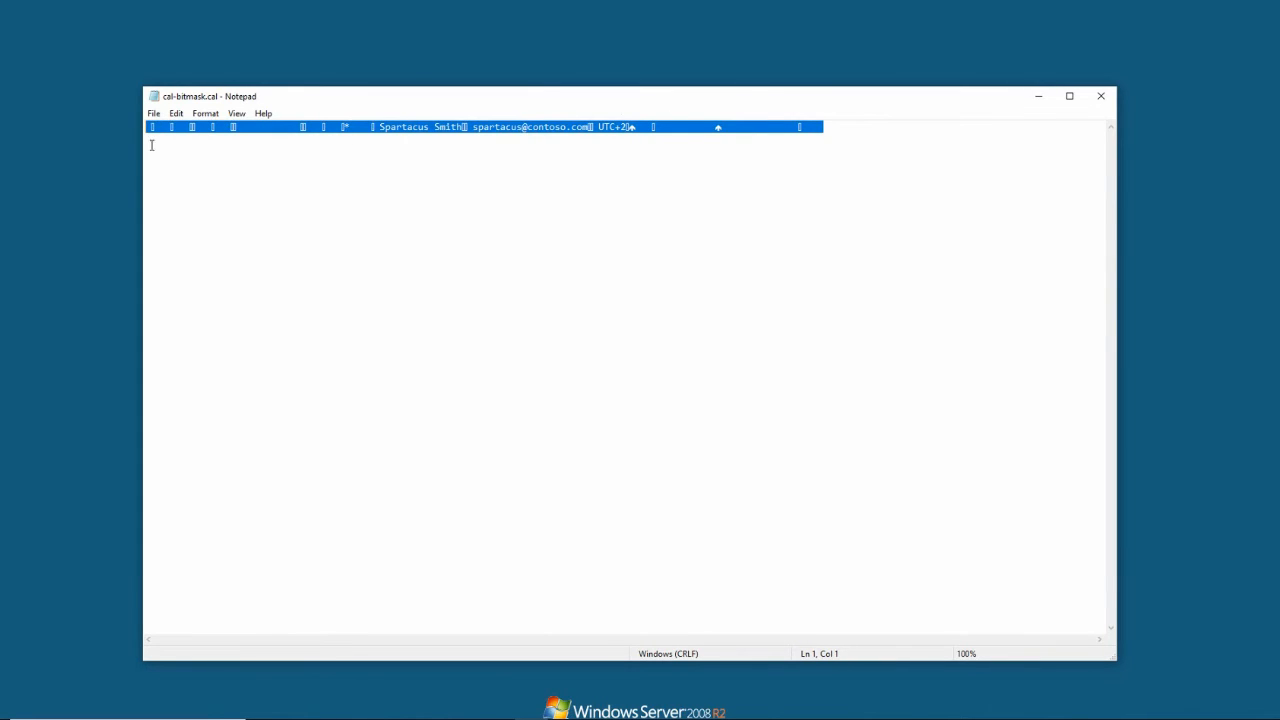
Enlarge the remote session window and extract the drop archive to the suggested drop folder, with extracted files shown when complete
left_click(390, 130)
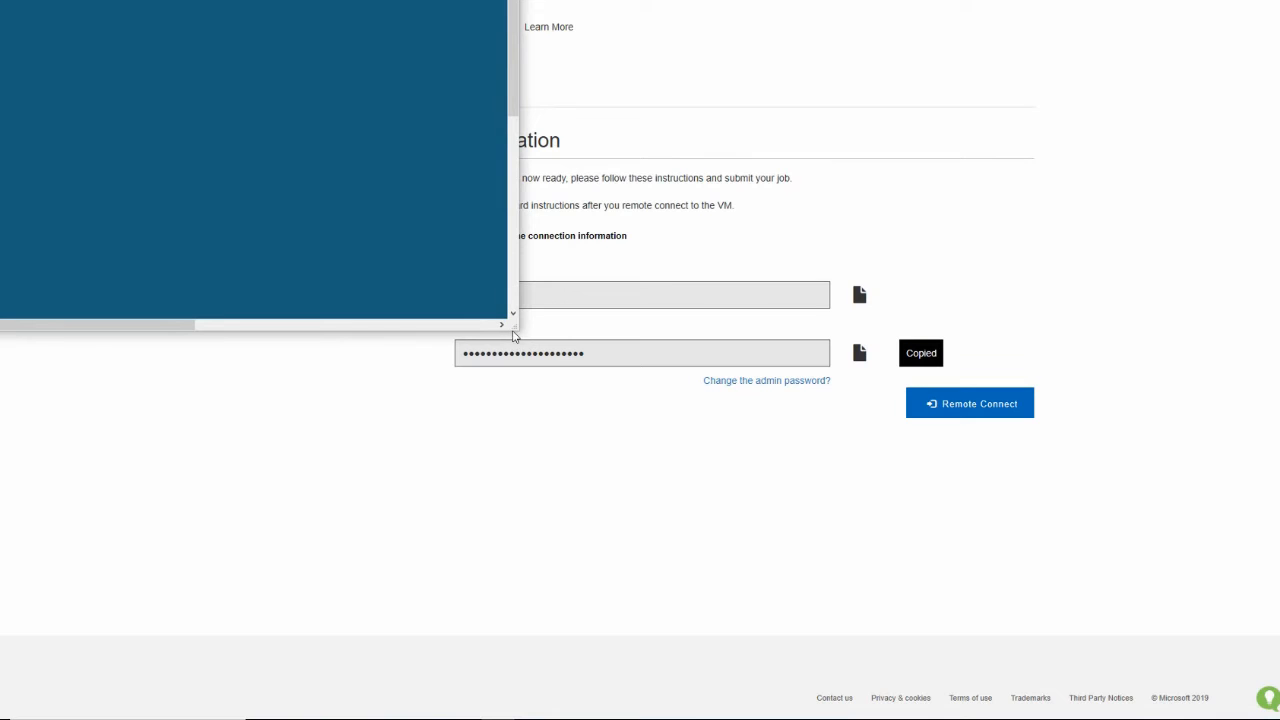
left_click_drag(517, 334, 768, 580)
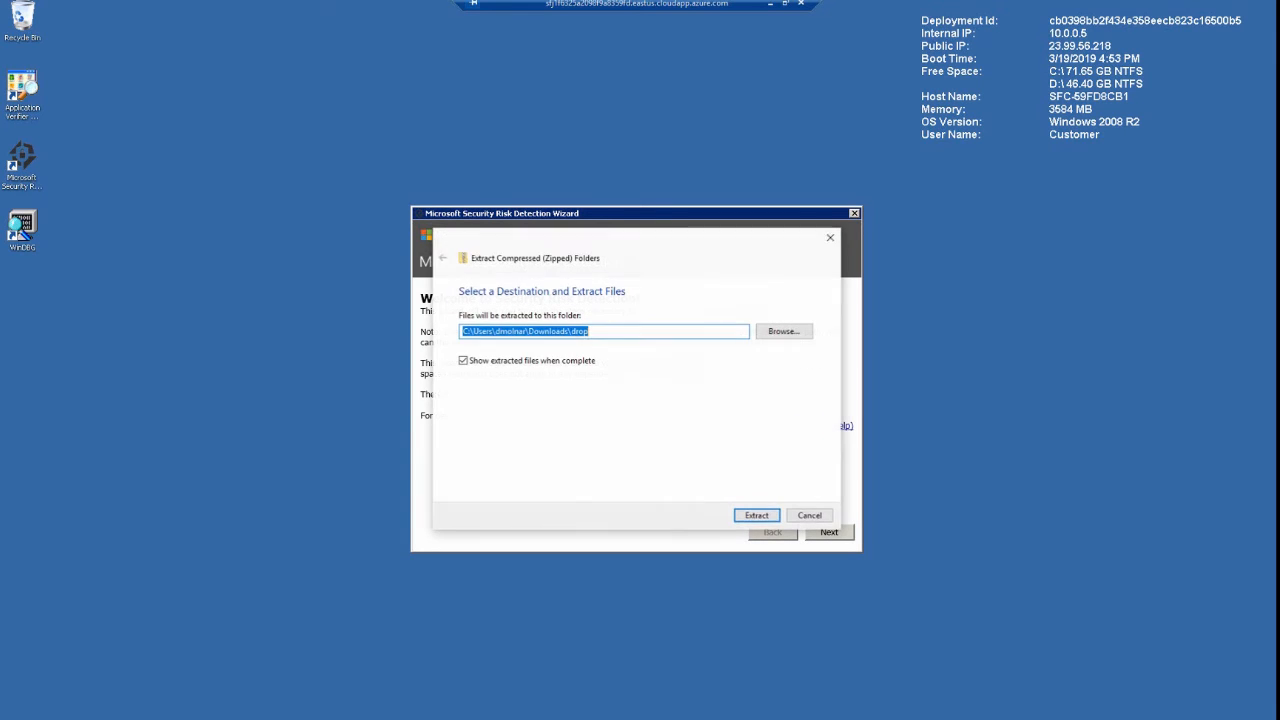
left_click(762, 515)
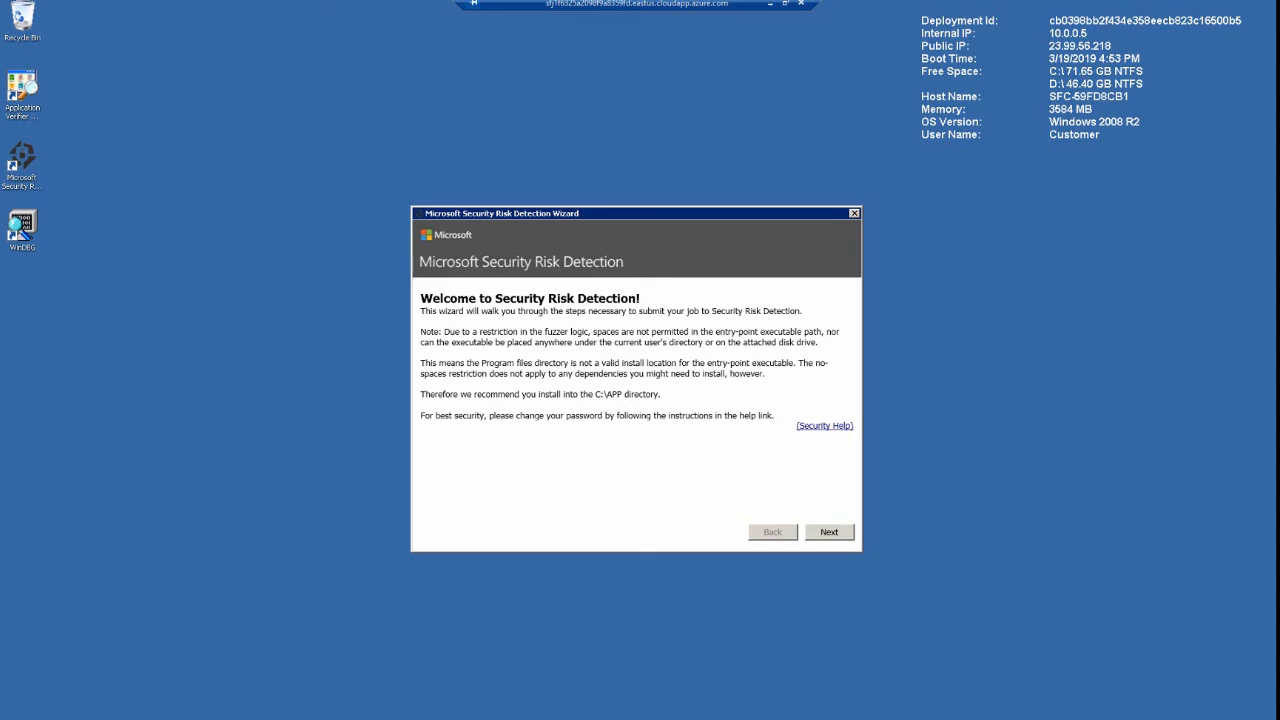
Open the APP folder on Local Disk (C:) of the virtual machine in a new file window
key("super+e")
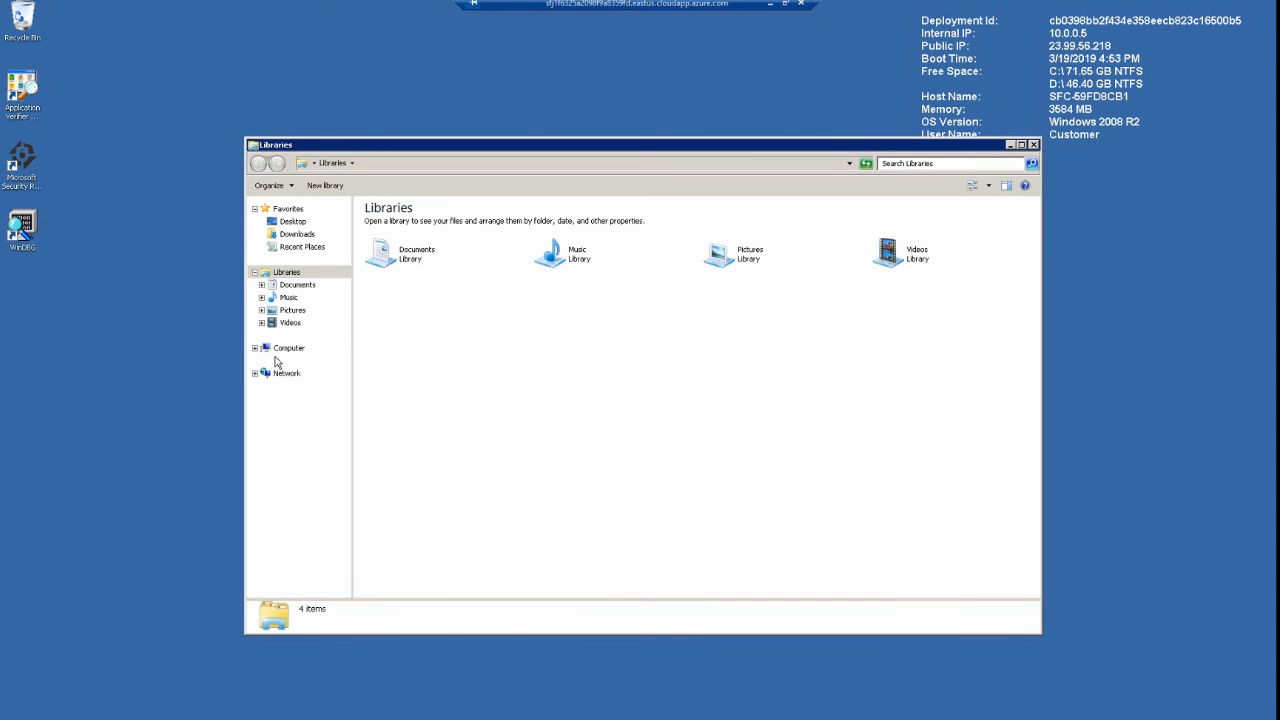
left_click(255, 347)
left_click(288, 361)
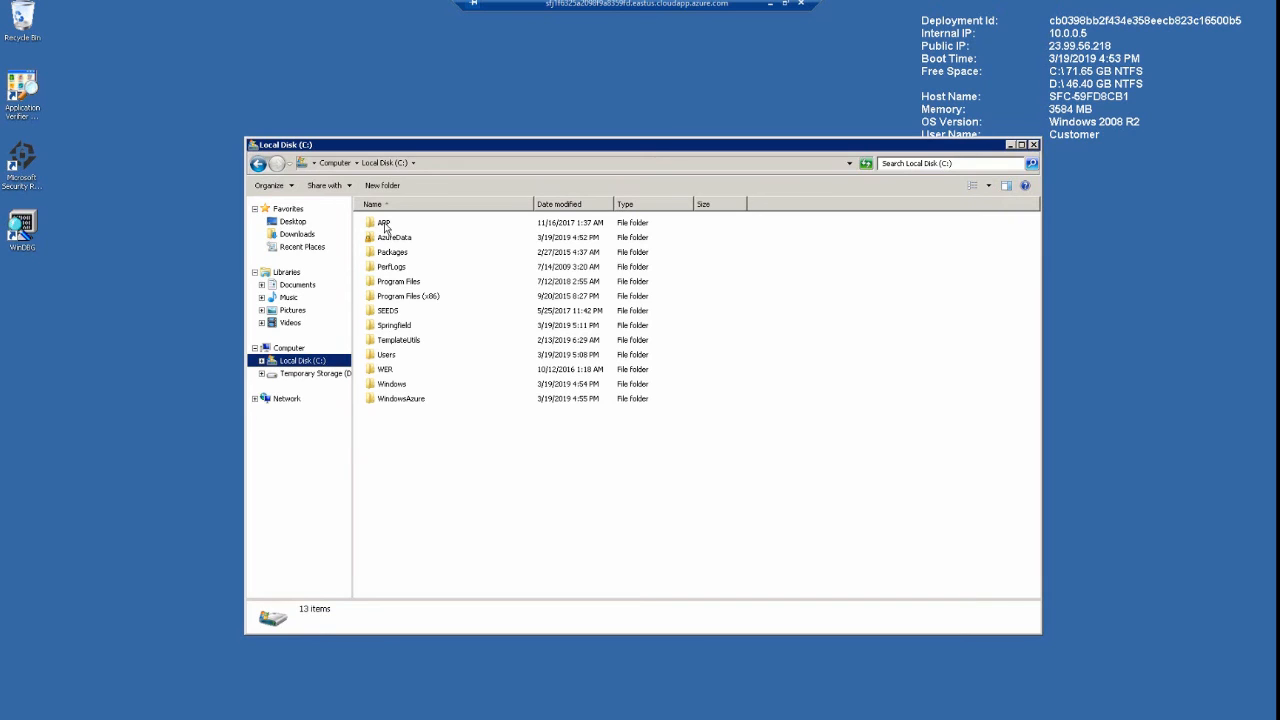
double_click(384, 224)
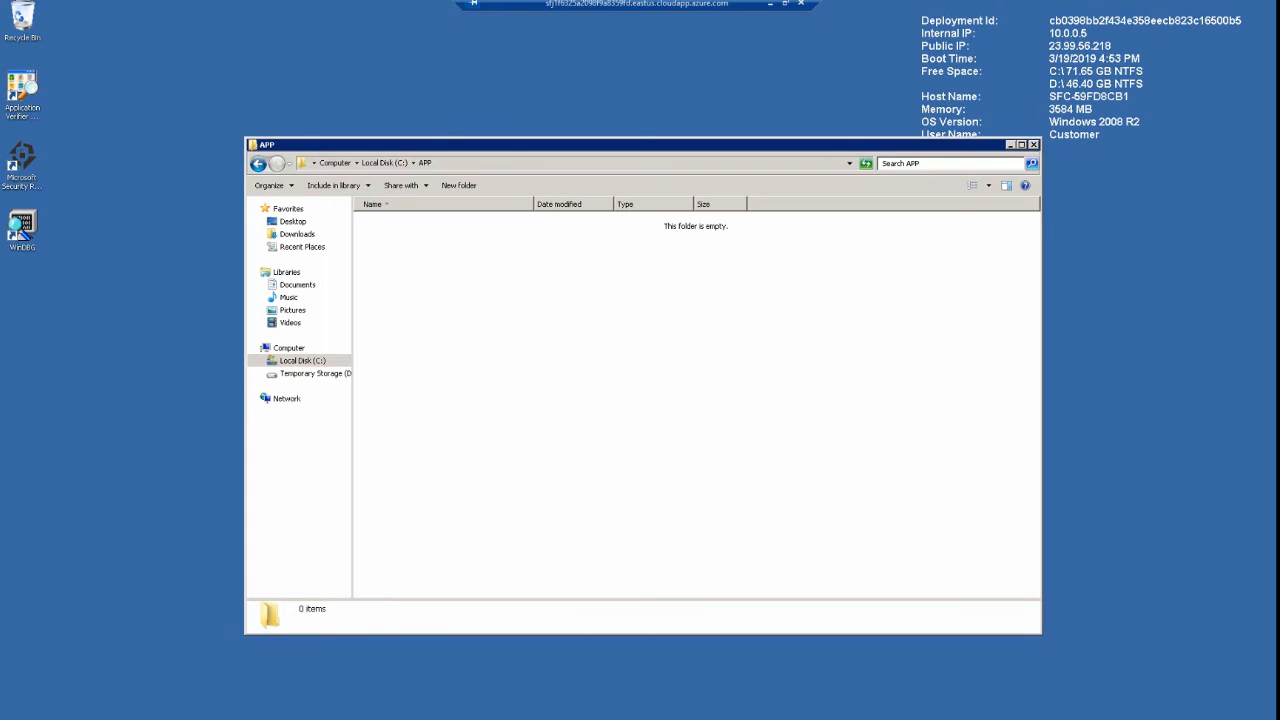
Copy all the CalendarLib and CalendarReader files from the local Build folder into C:\APP on the virtual machine and close the APP window
left_click_drag(1279, 212, 1032, 398)
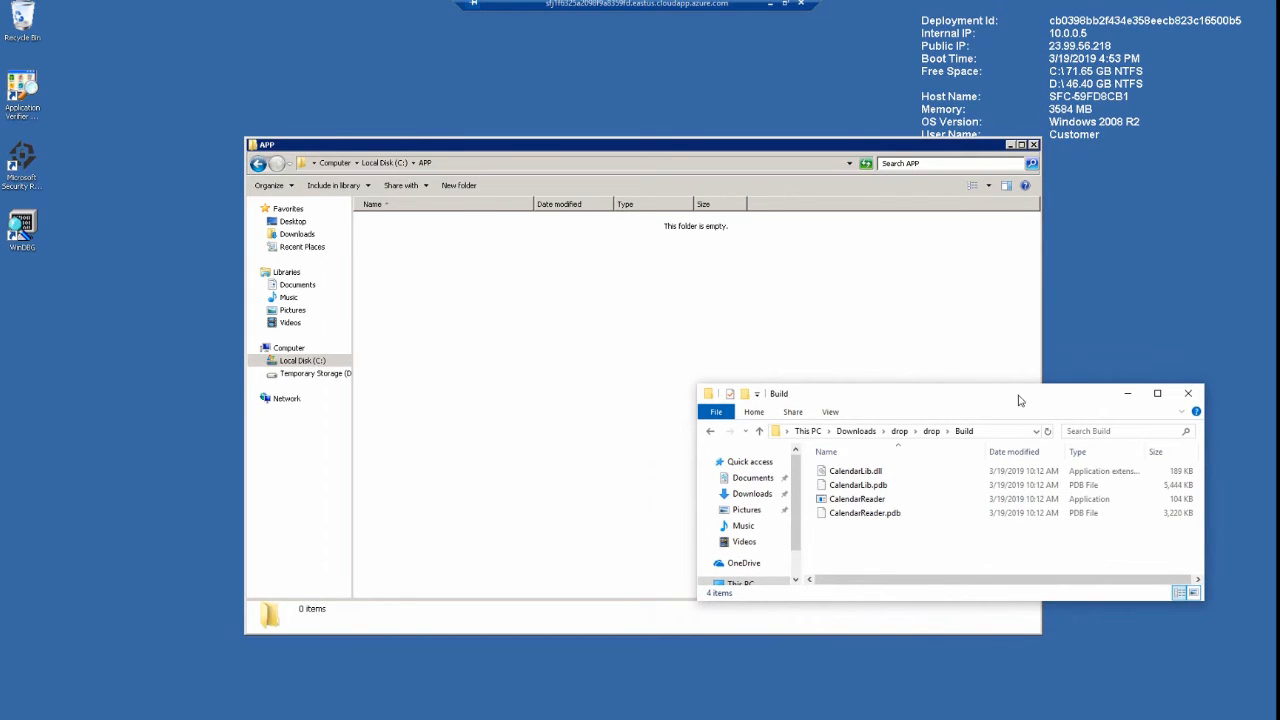
left_click(879, 503)
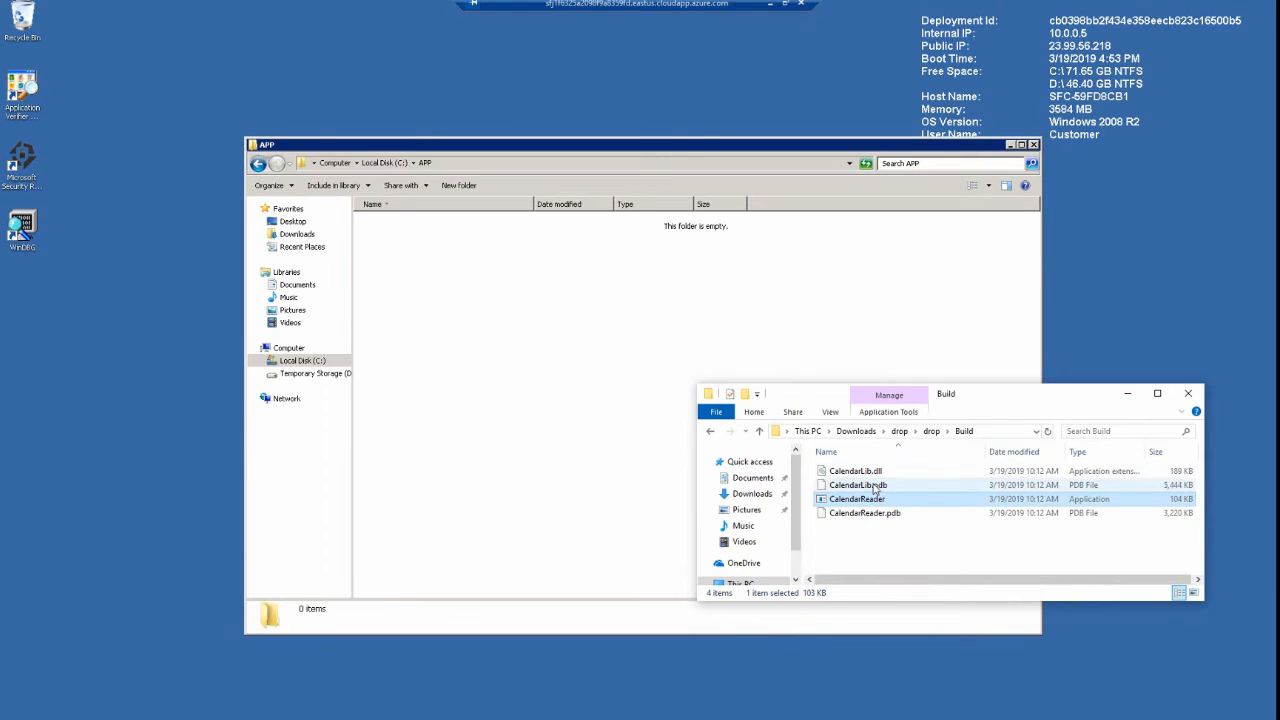
left_click(873, 487)
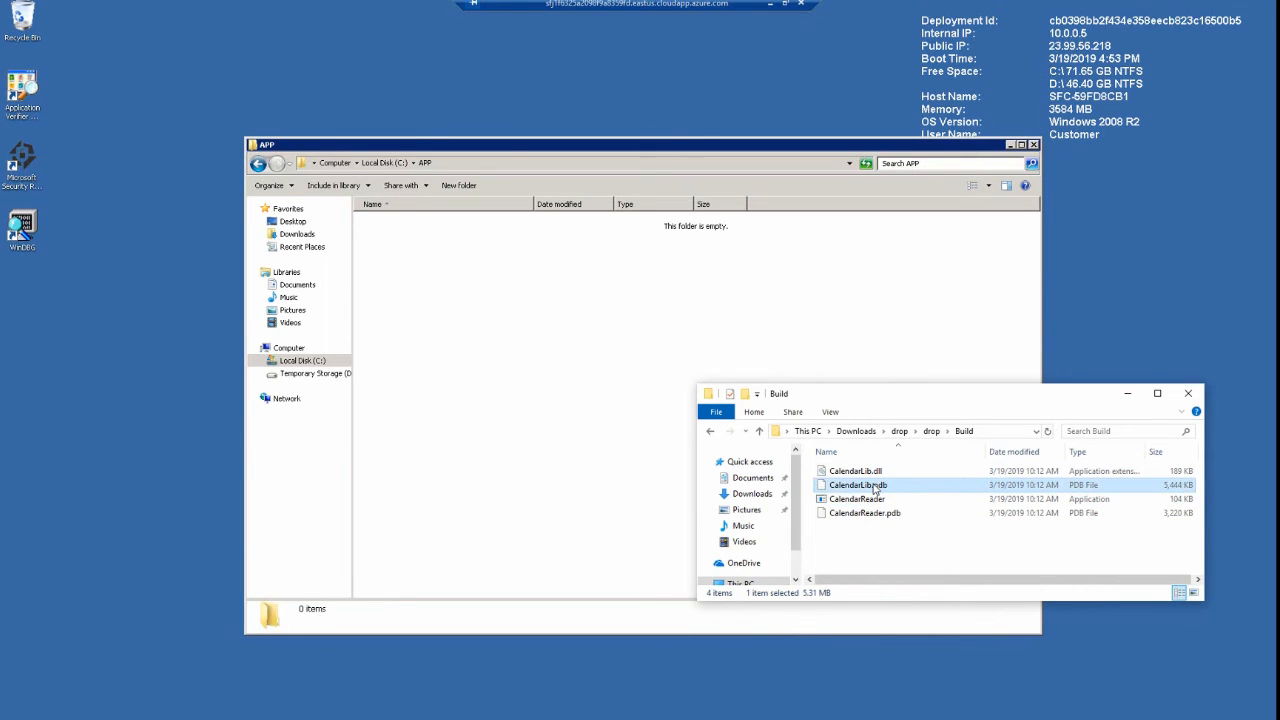
left_click(873, 472)
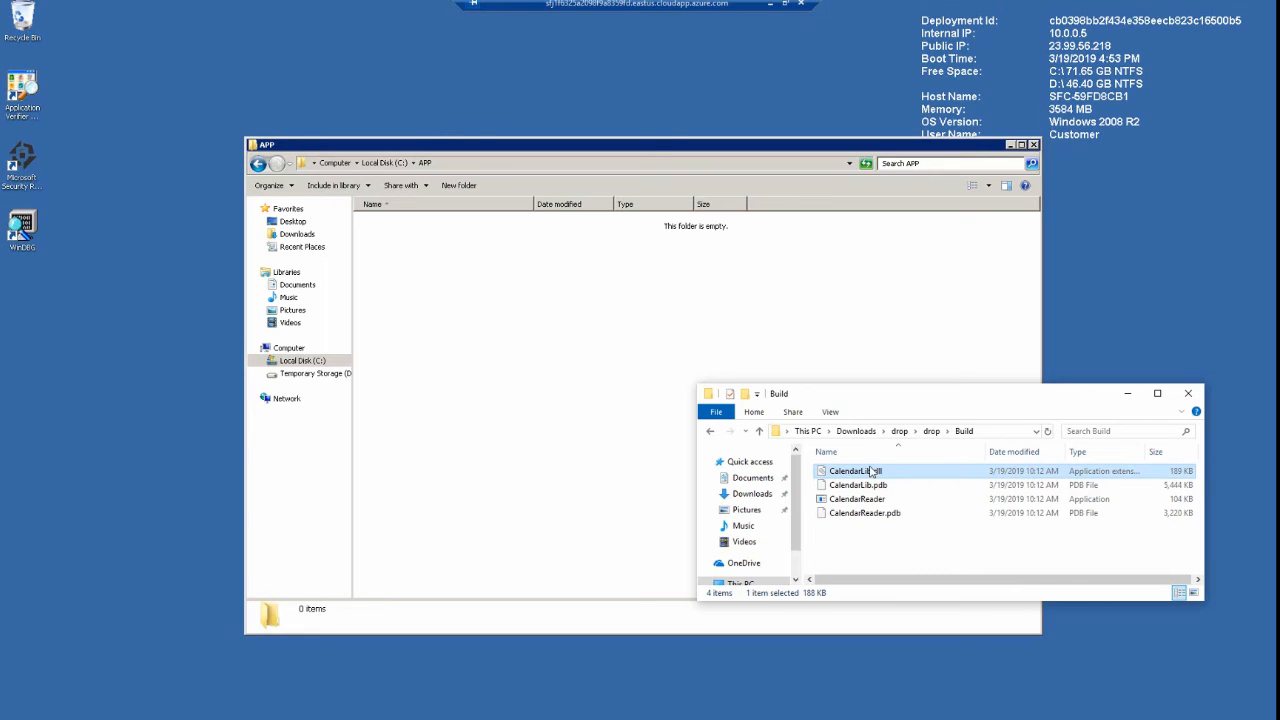
left_click(873, 514, "shift")
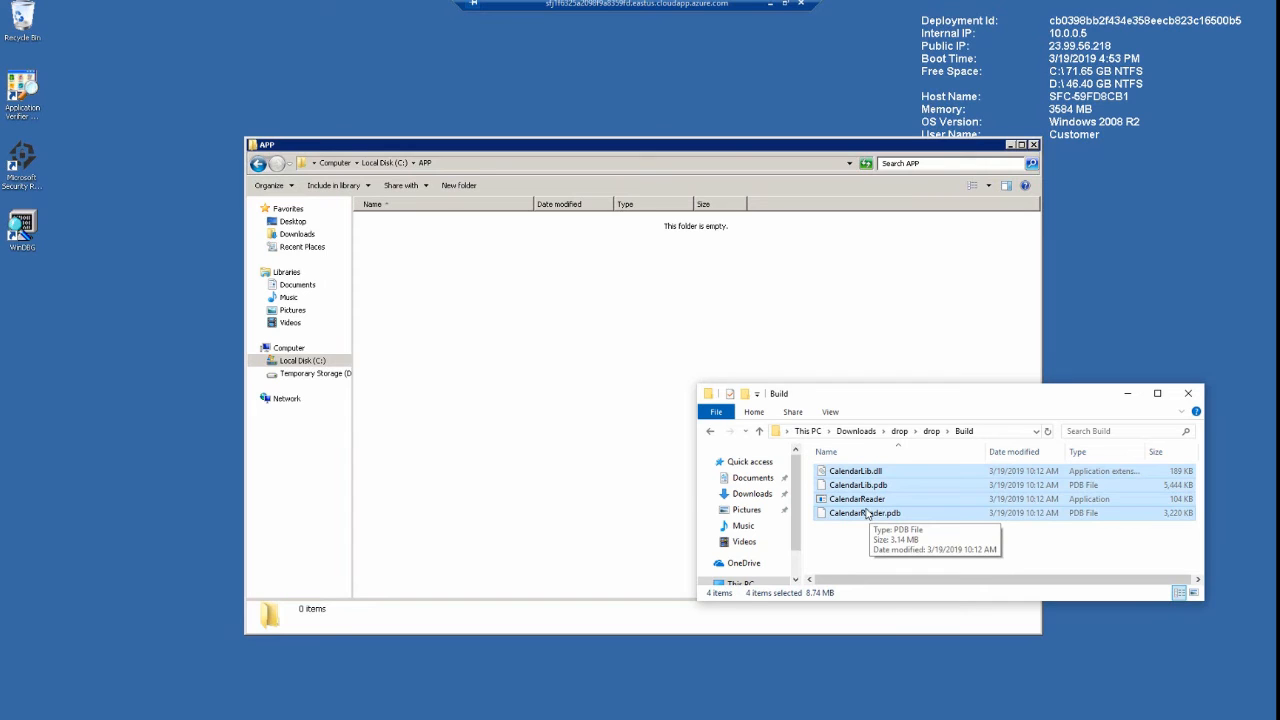
right_click(866, 513)
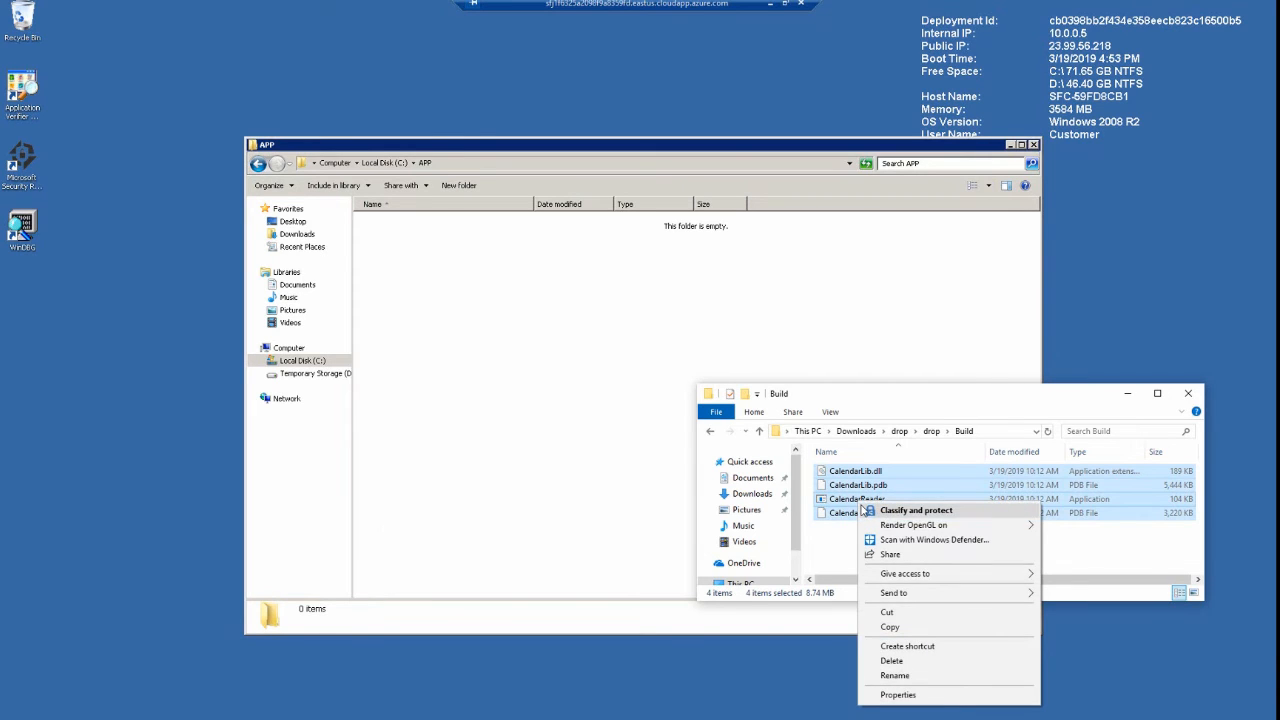
left_click(887, 627)
left_click(528, 328)
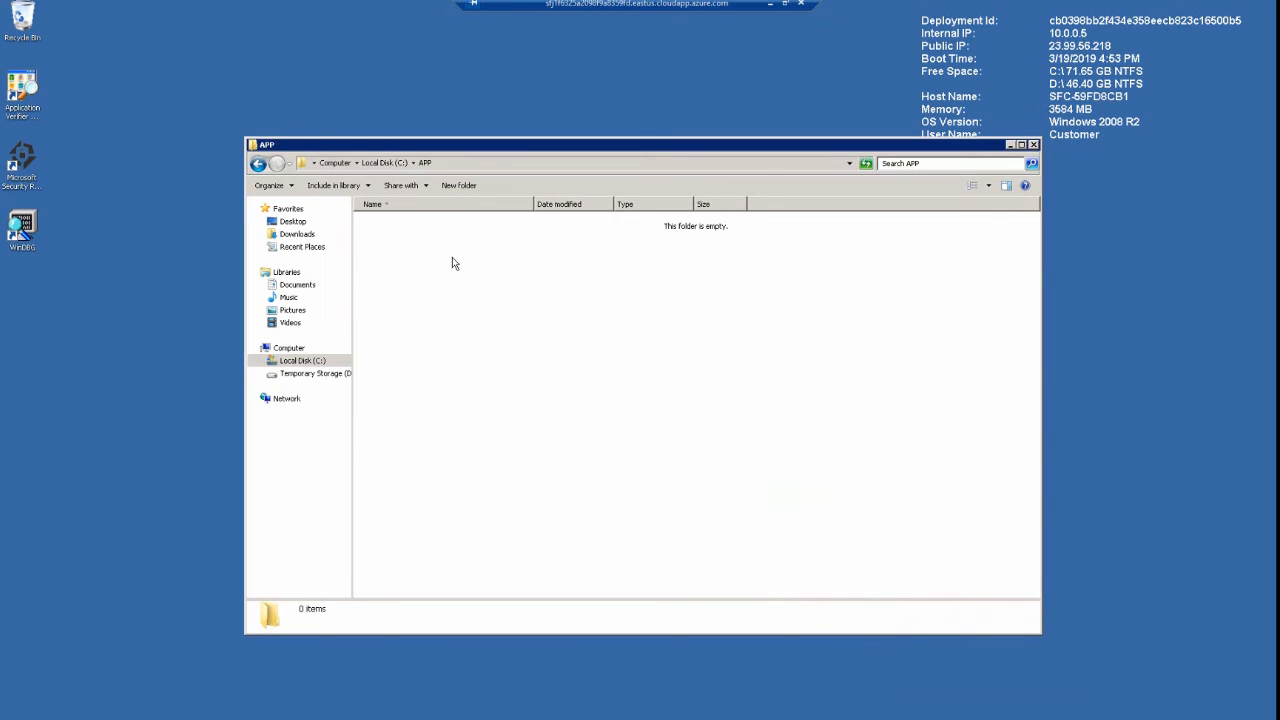
right_click(452, 257)
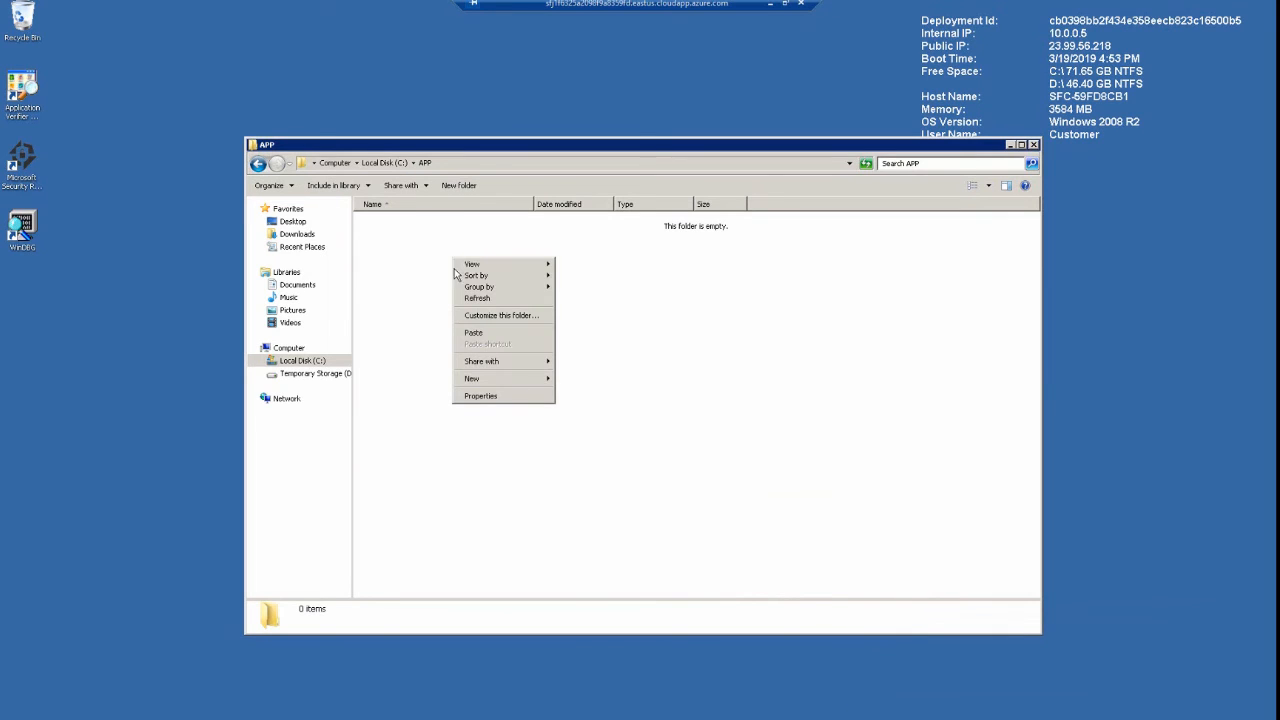
left_click(484, 335)
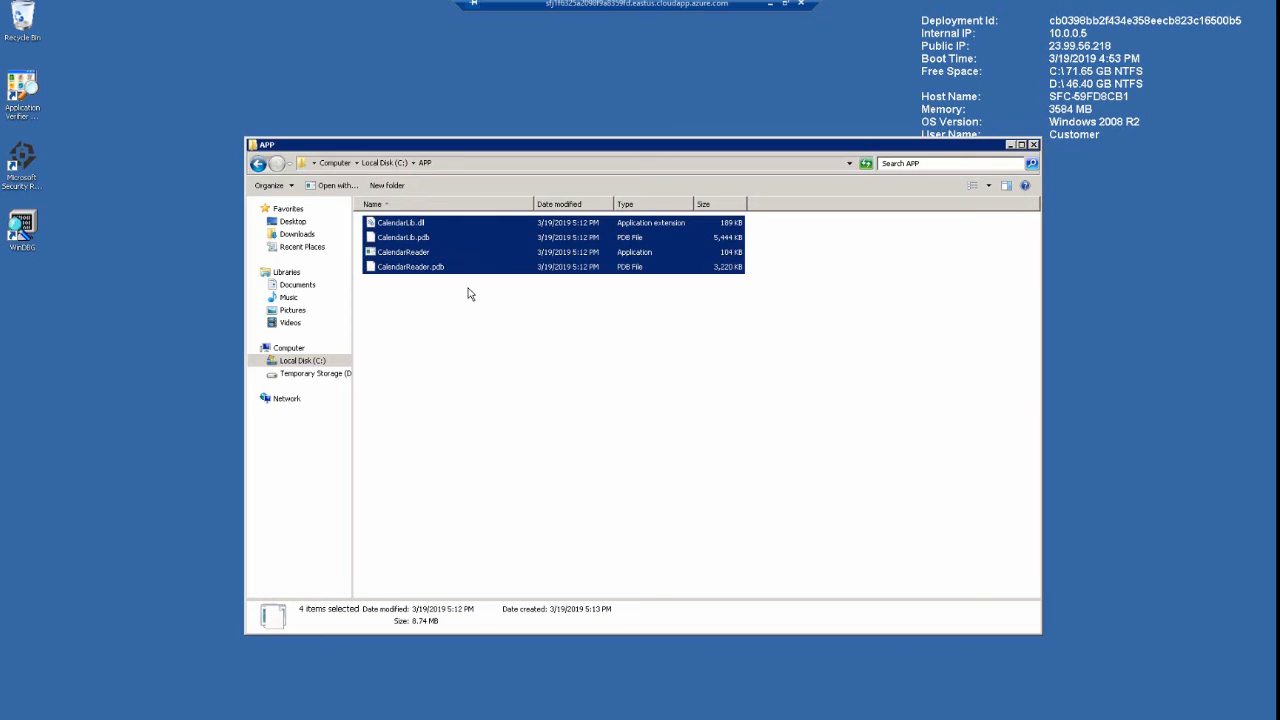
left_click(504, 349)
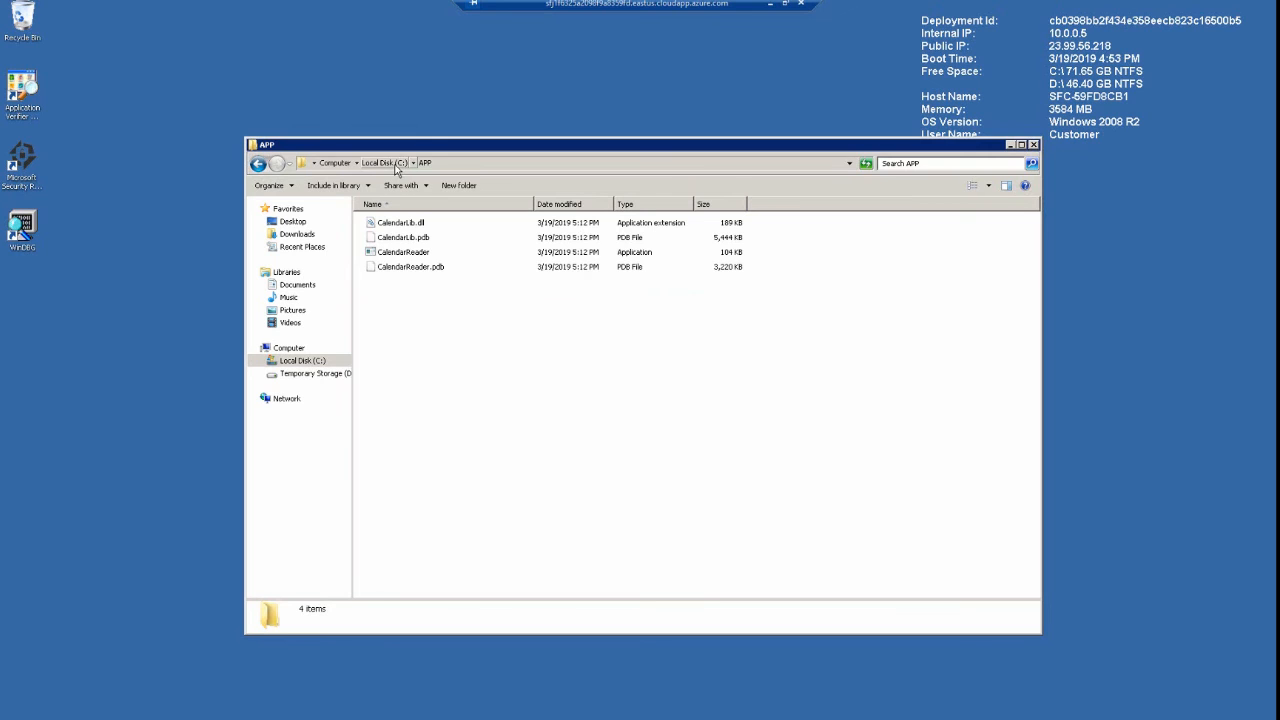
left_click(1033, 145)
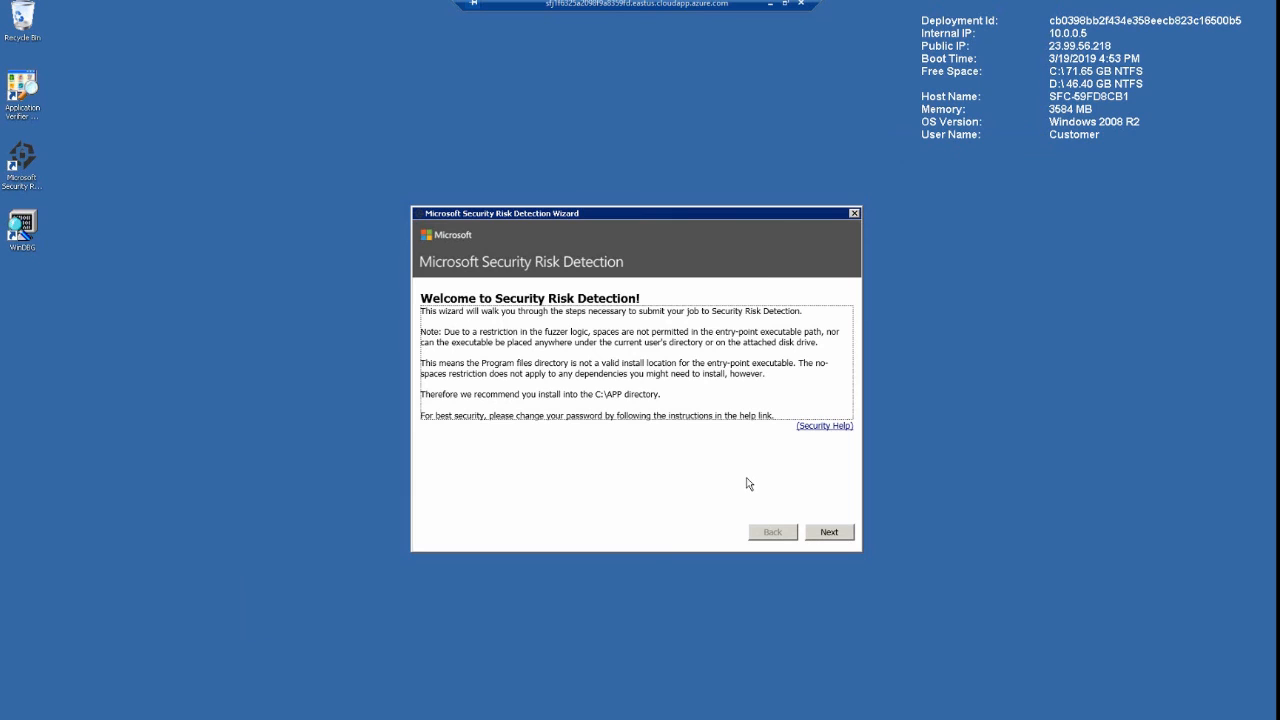
Advance the wizard to Launching your Application and set the executable to launch to C:\APP\CalendarReader.exe
left_click(822, 536)
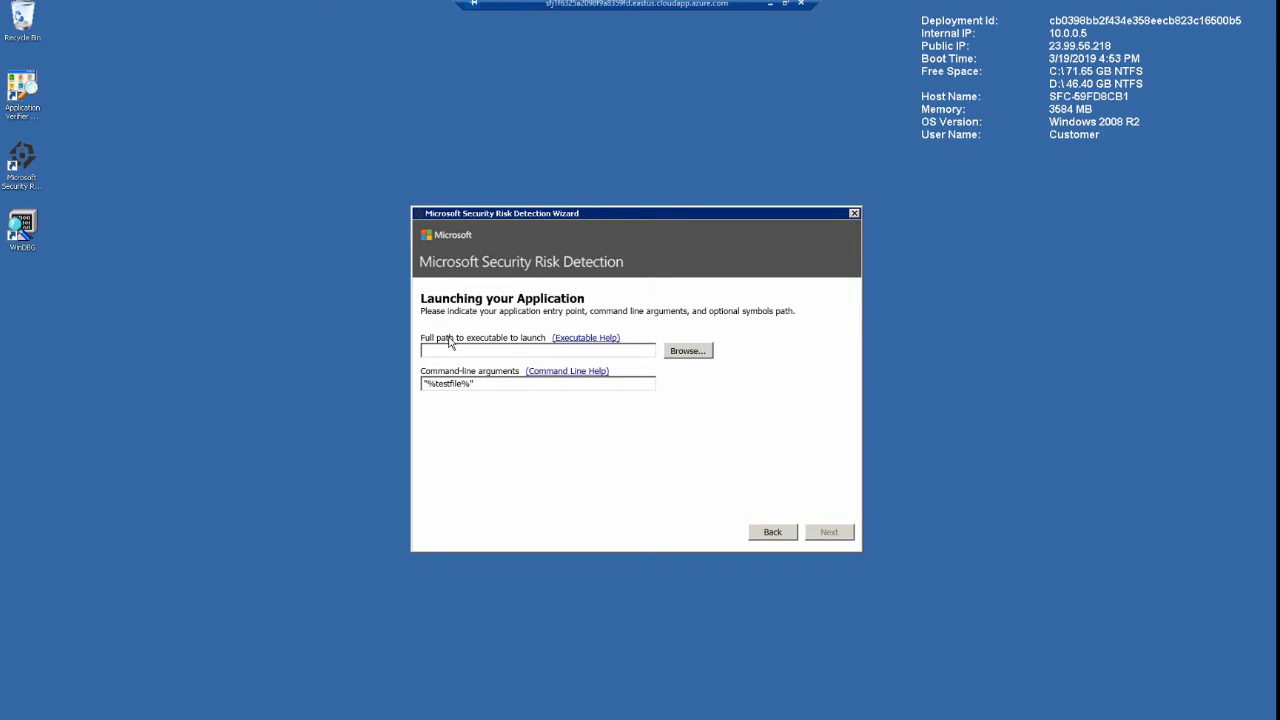
left_click(686, 351)
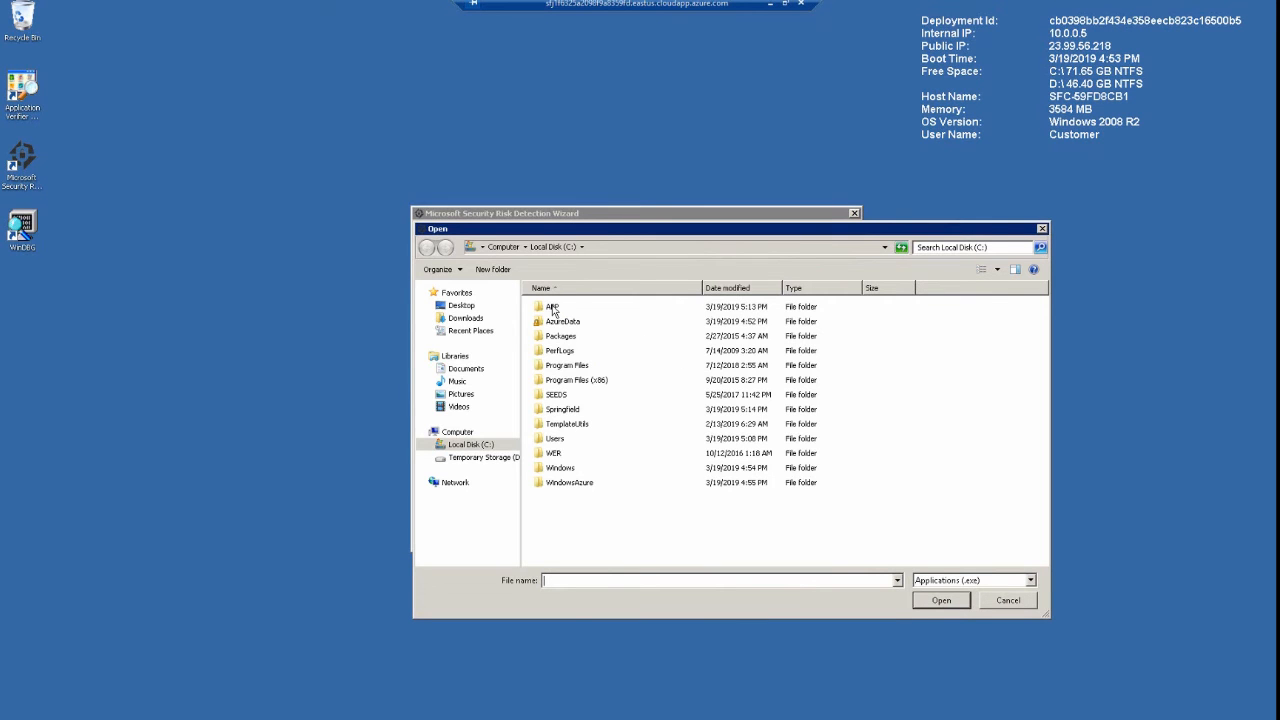
double_click(553, 308)
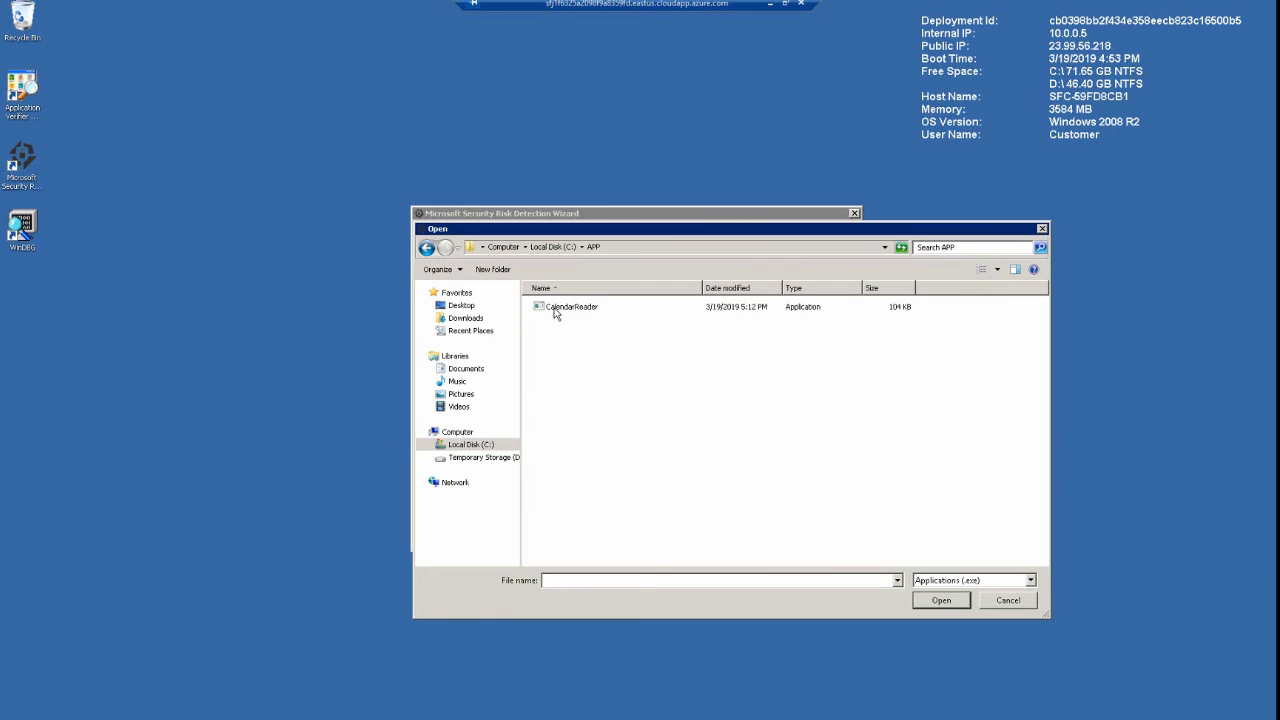
left_click(562, 311)
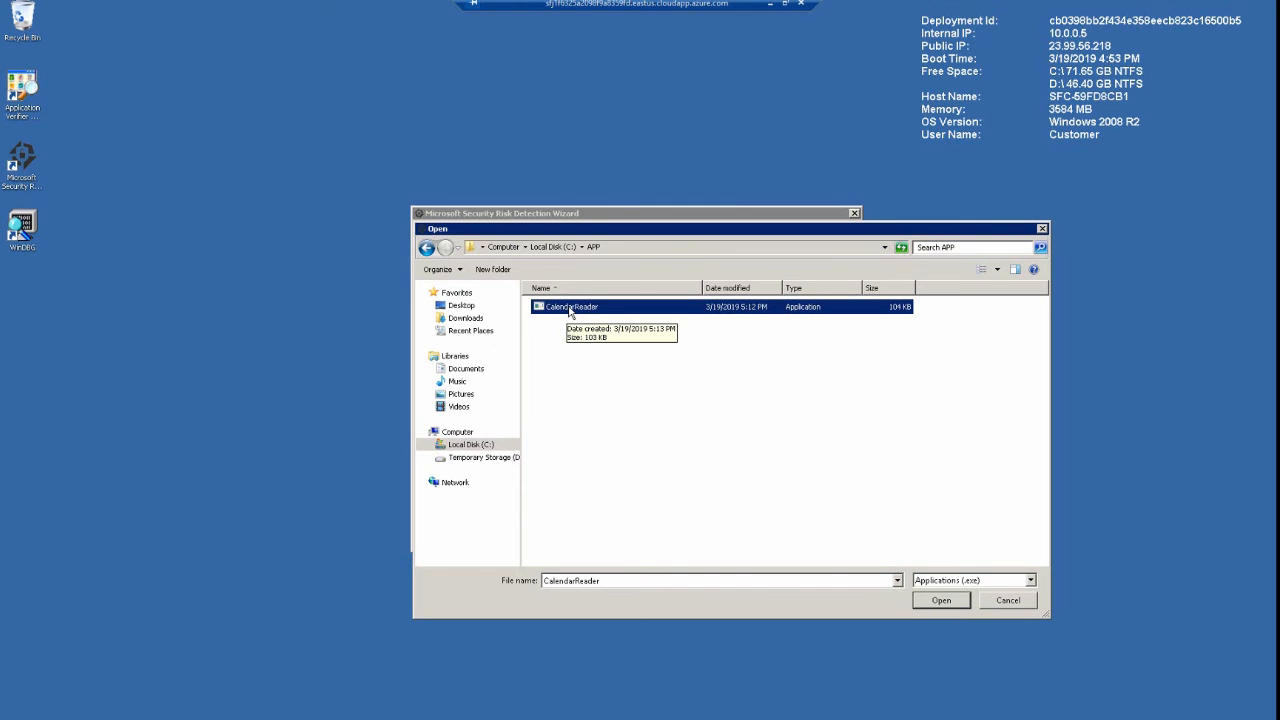
left_click(921, 604)
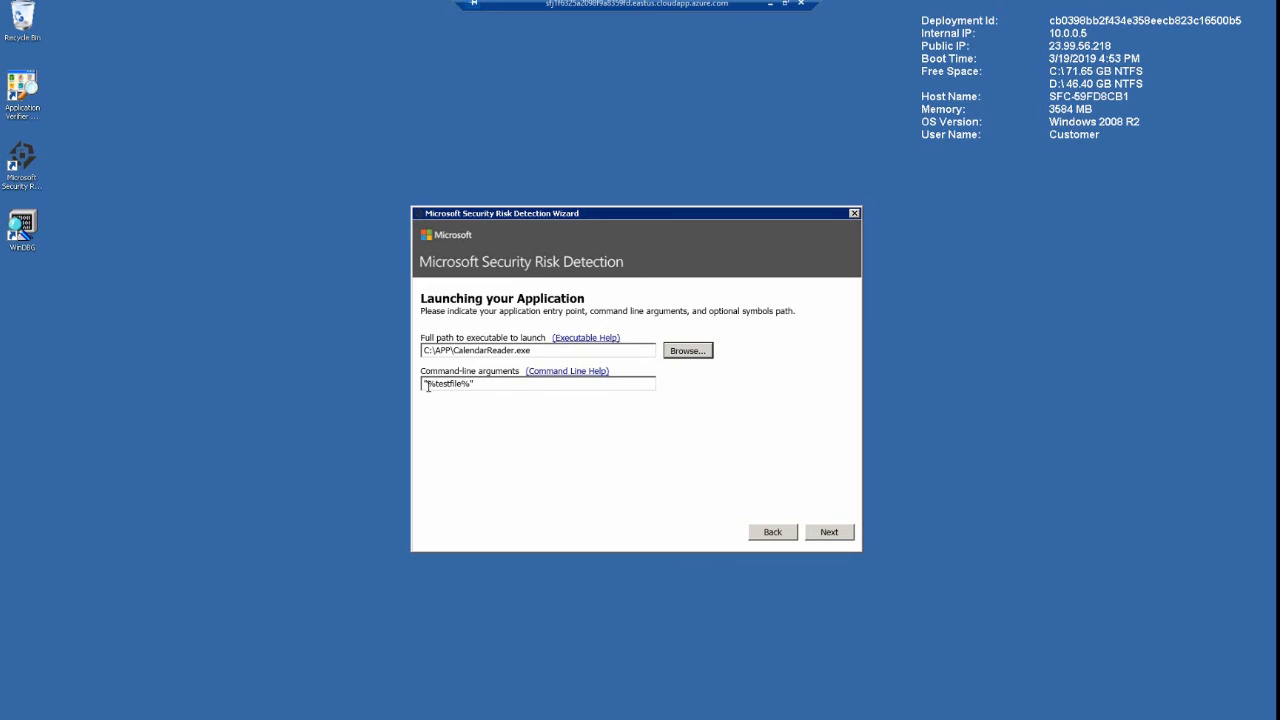
Point out the "%testfile%" command-line argument, keep it as it is, and continue to the Seed Files page
left_click_drag(428, 385, 470, 385)
left_click(479, 386)
left_click(848, 533)
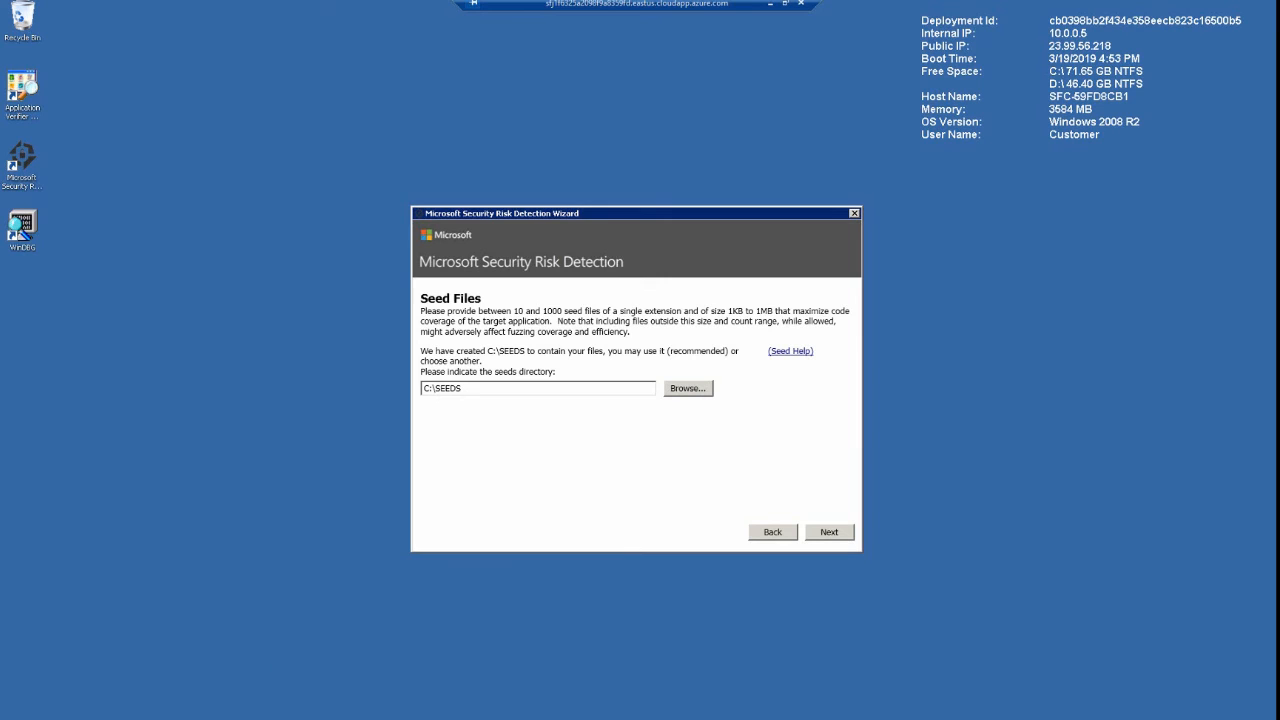
Open the SEEDS folder on Local Disk (C:) of the virtual machine in a new file window
key("super+e")
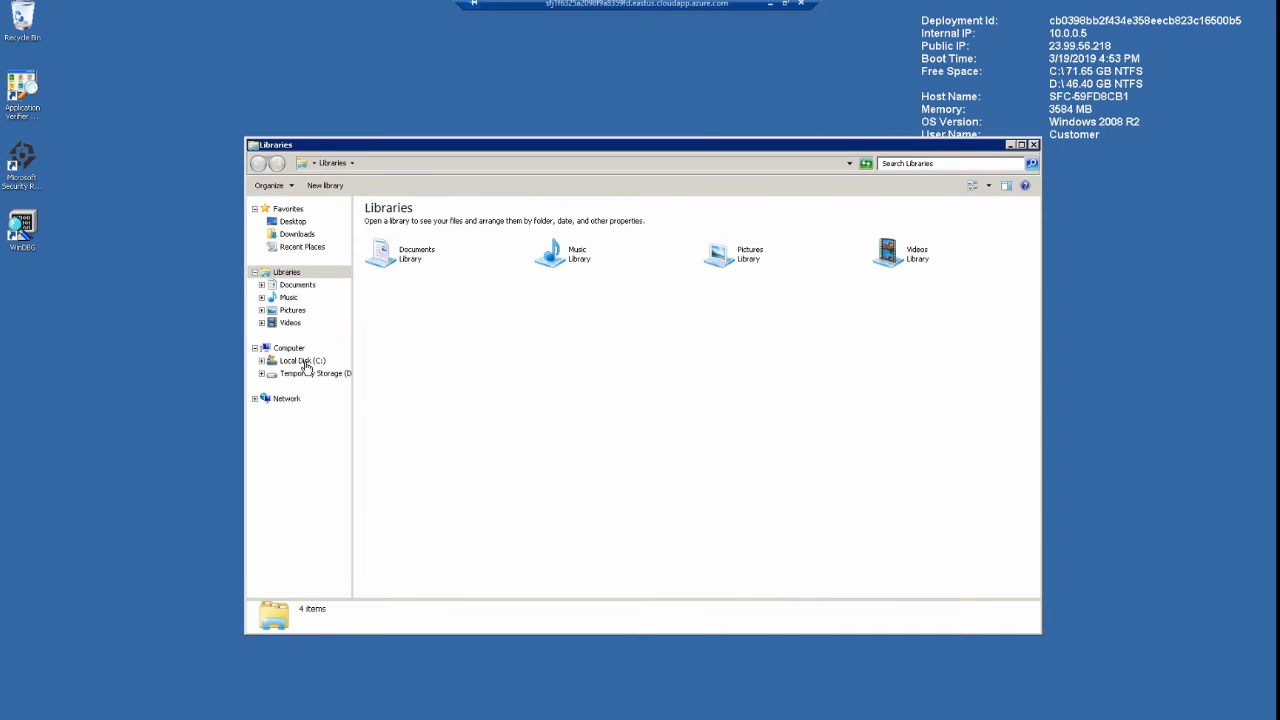
left_click(305, 361)
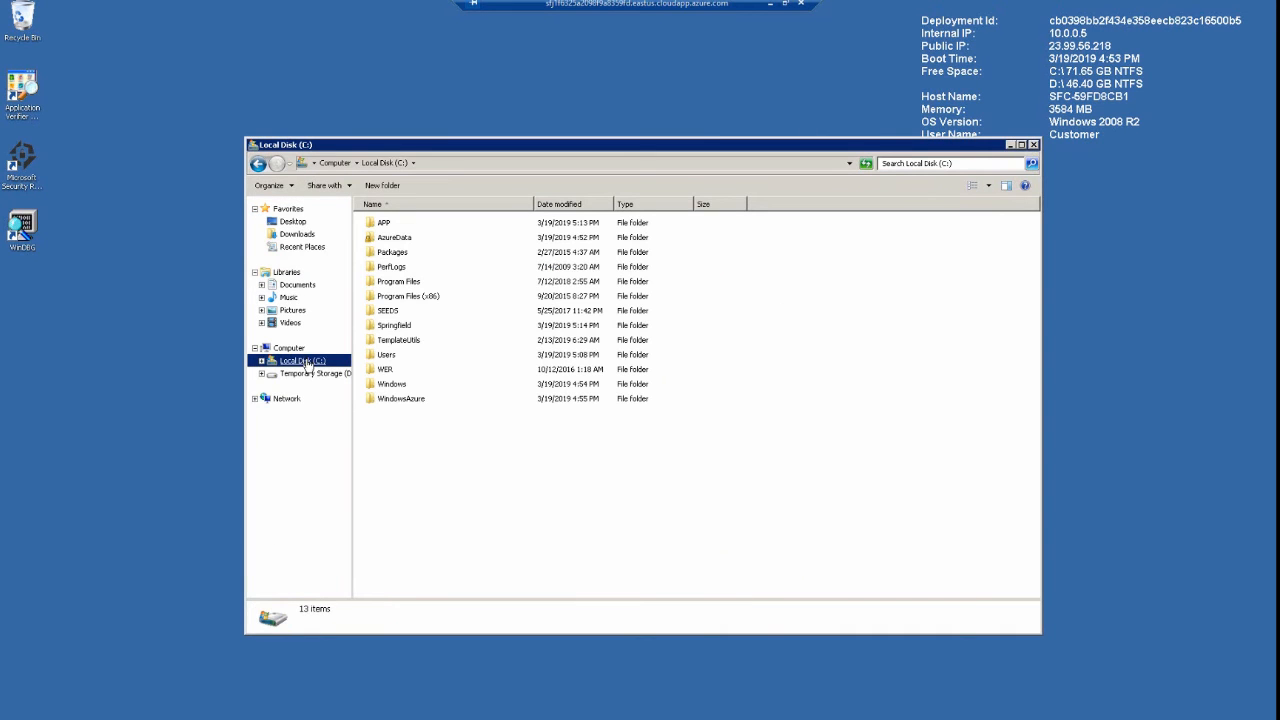
left_click(387, 226)
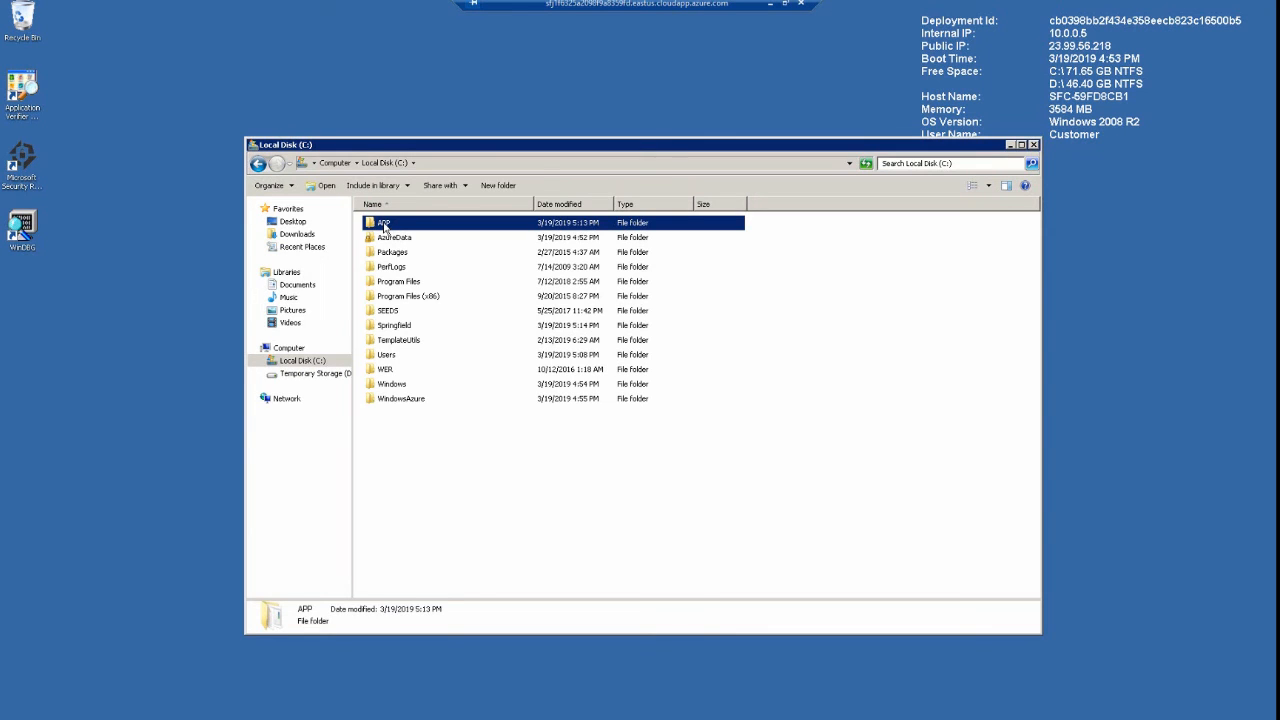
left_click(393, 314)
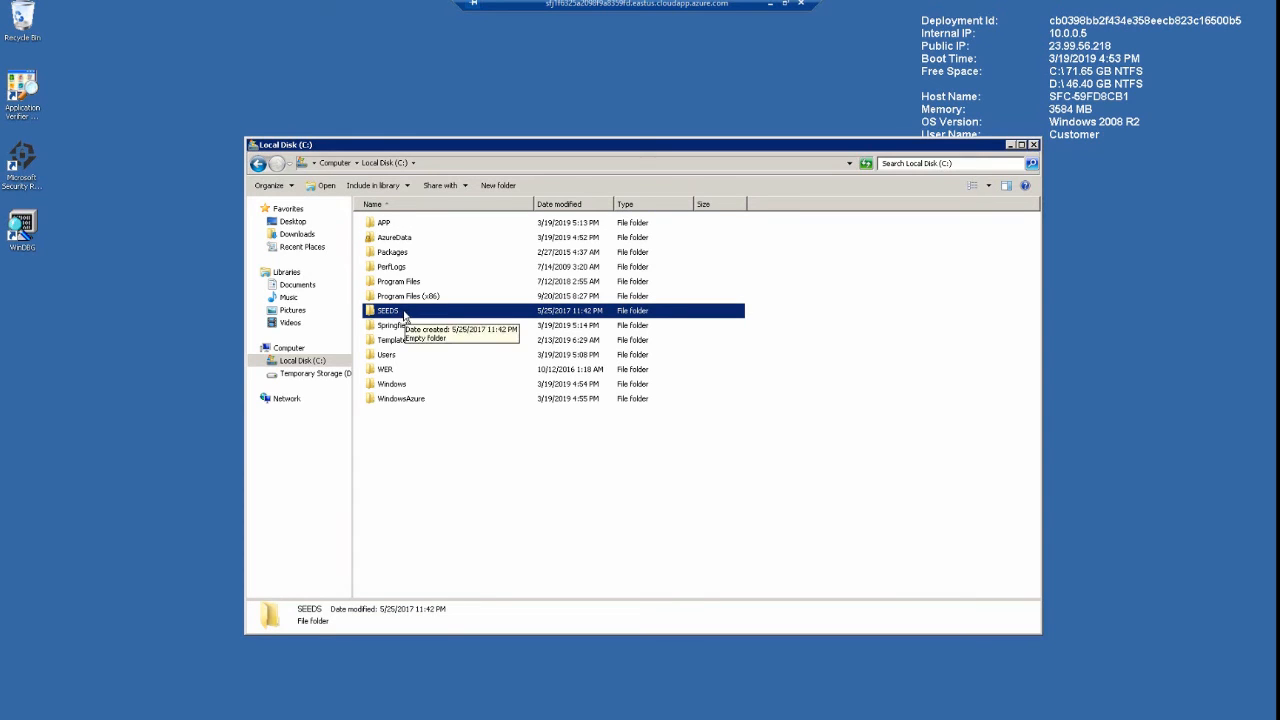
double_click(405, 315)
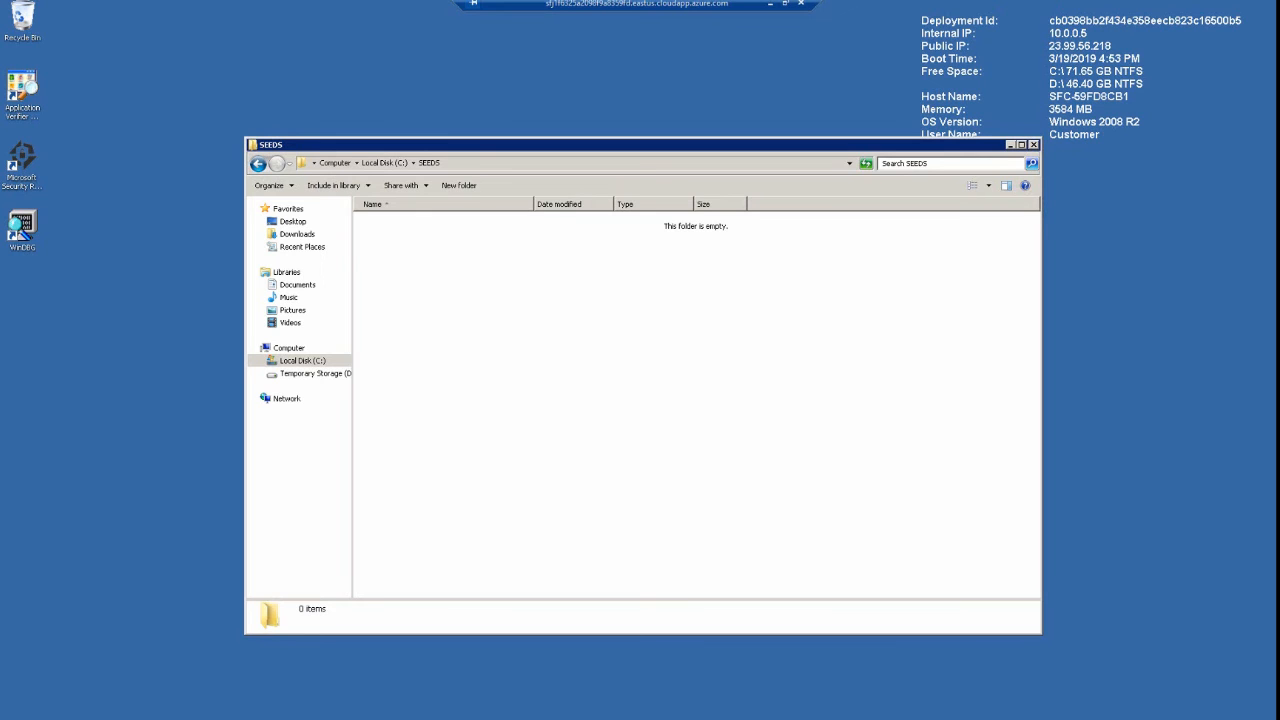
Copy all the sample CAL files from the local valid folder into C:\SEEDS on the virtual machine
left_click_drag(1276, 240, 851, 313)
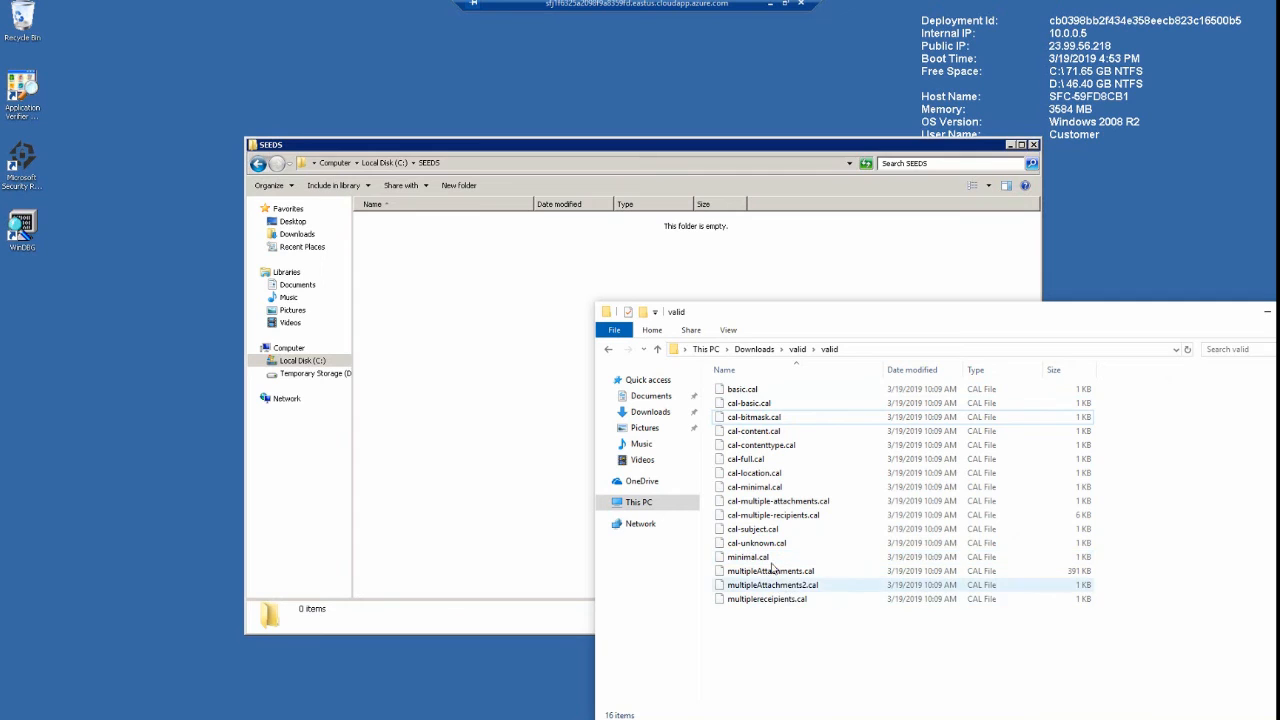
left_click(746, 395)
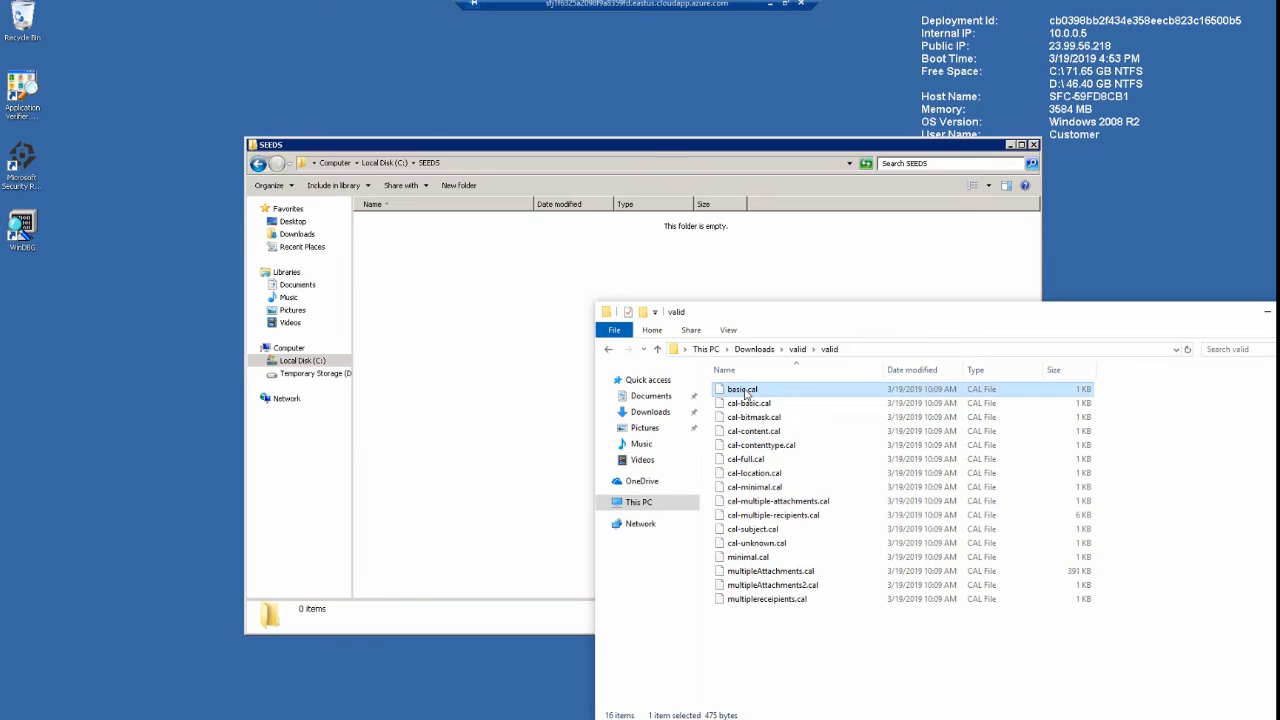
left_click(767, 599, "shift")
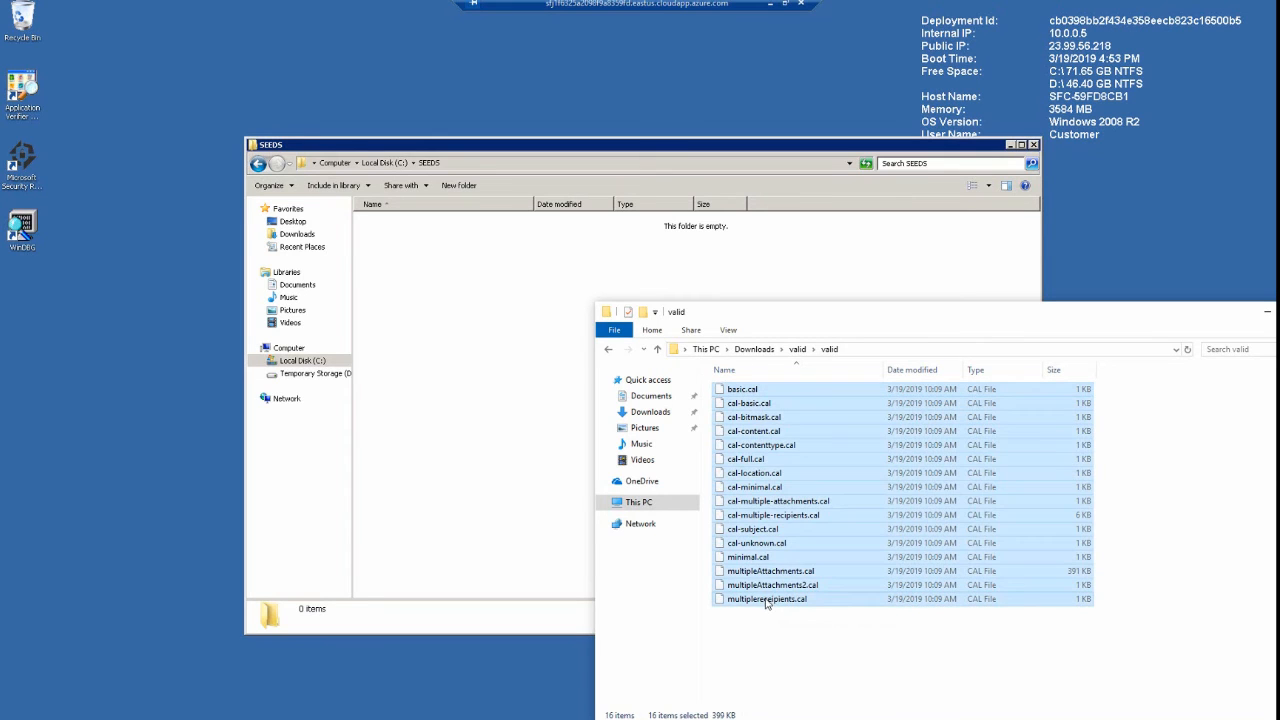
right_click(767, 497)
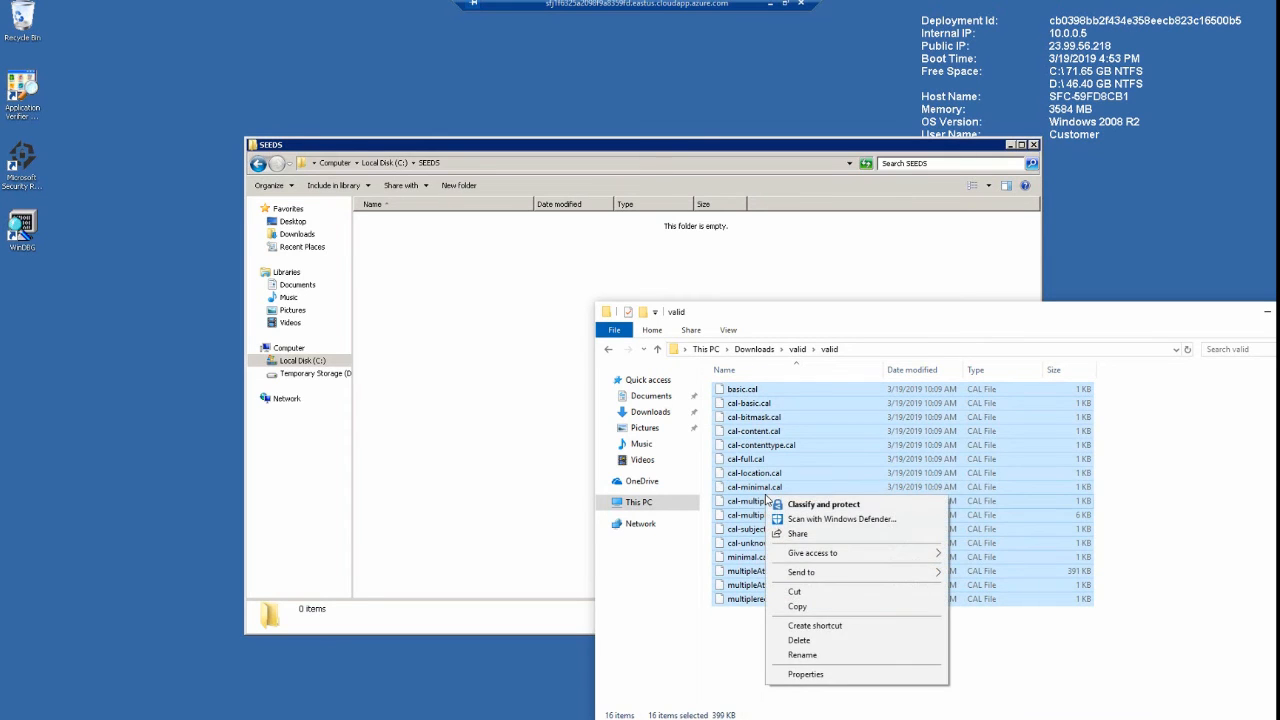
left_click(797, 606)
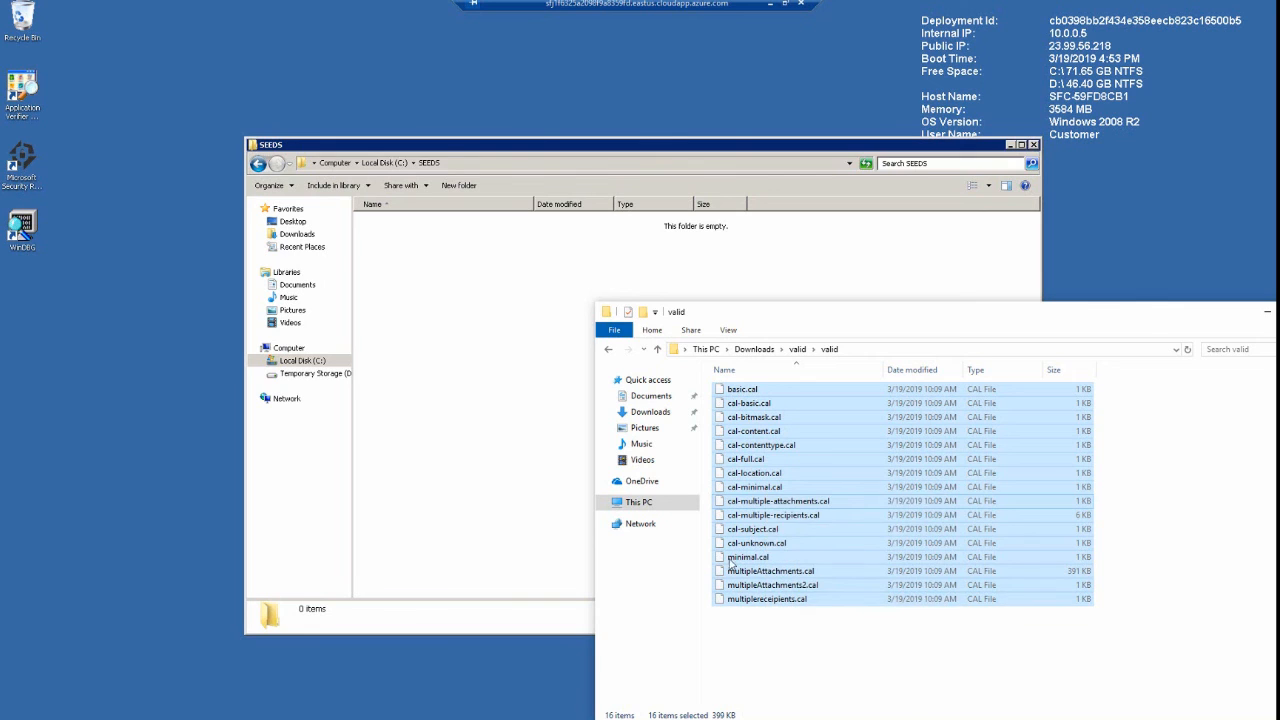
left_click(507, 380)
right_click(515, 319)
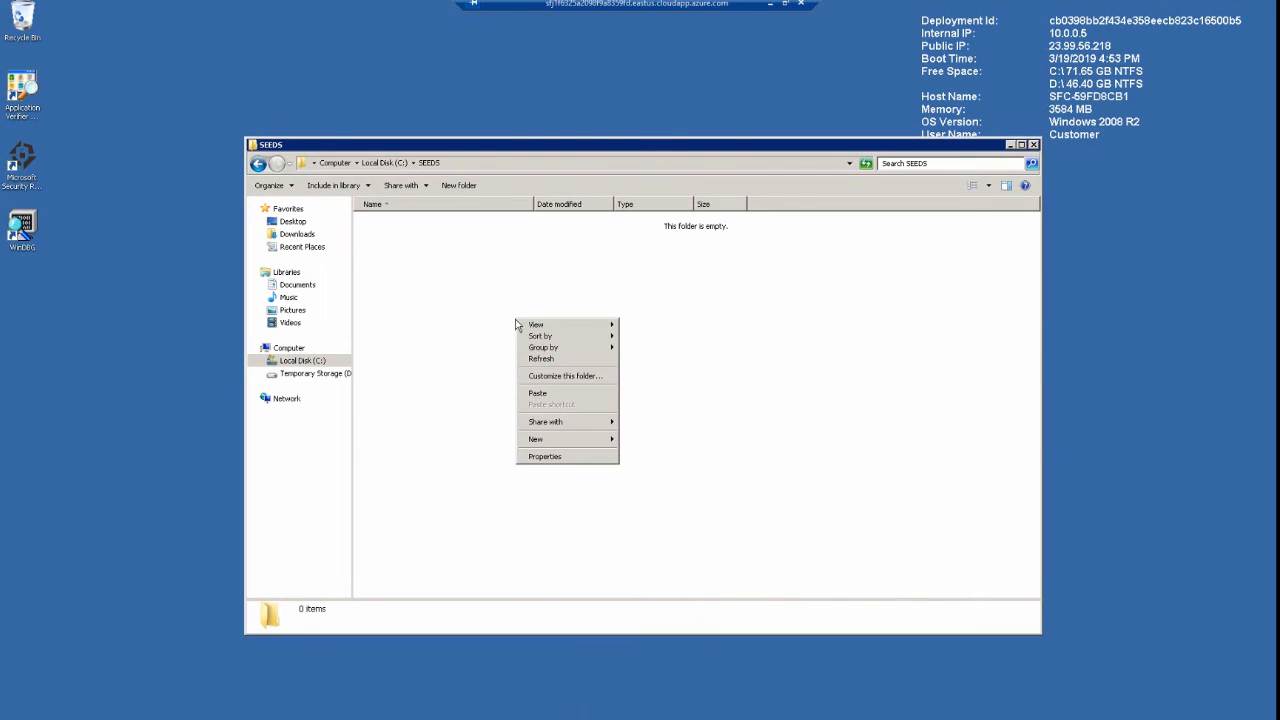
left_click(541, 393)
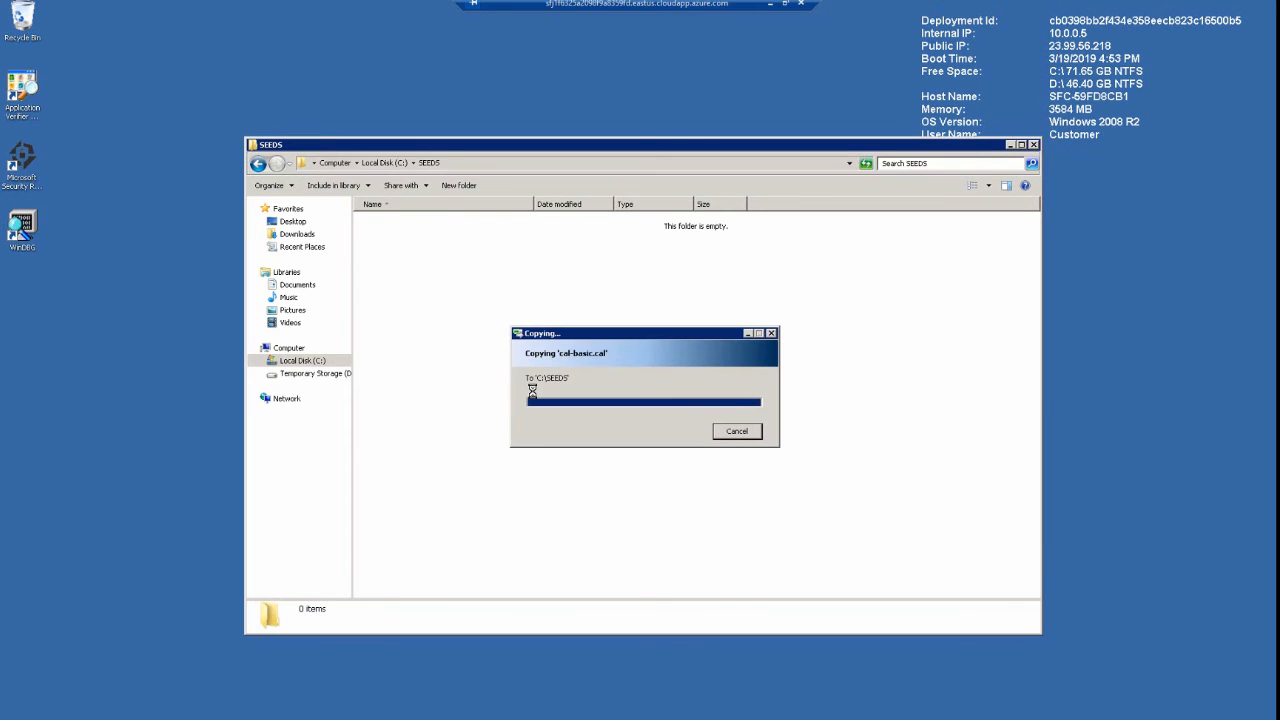
Check the copied seed files, close the SEEDS folder window, and continue the wizard with C:\SEEDS as the seeds directory
left_click(490, 467)
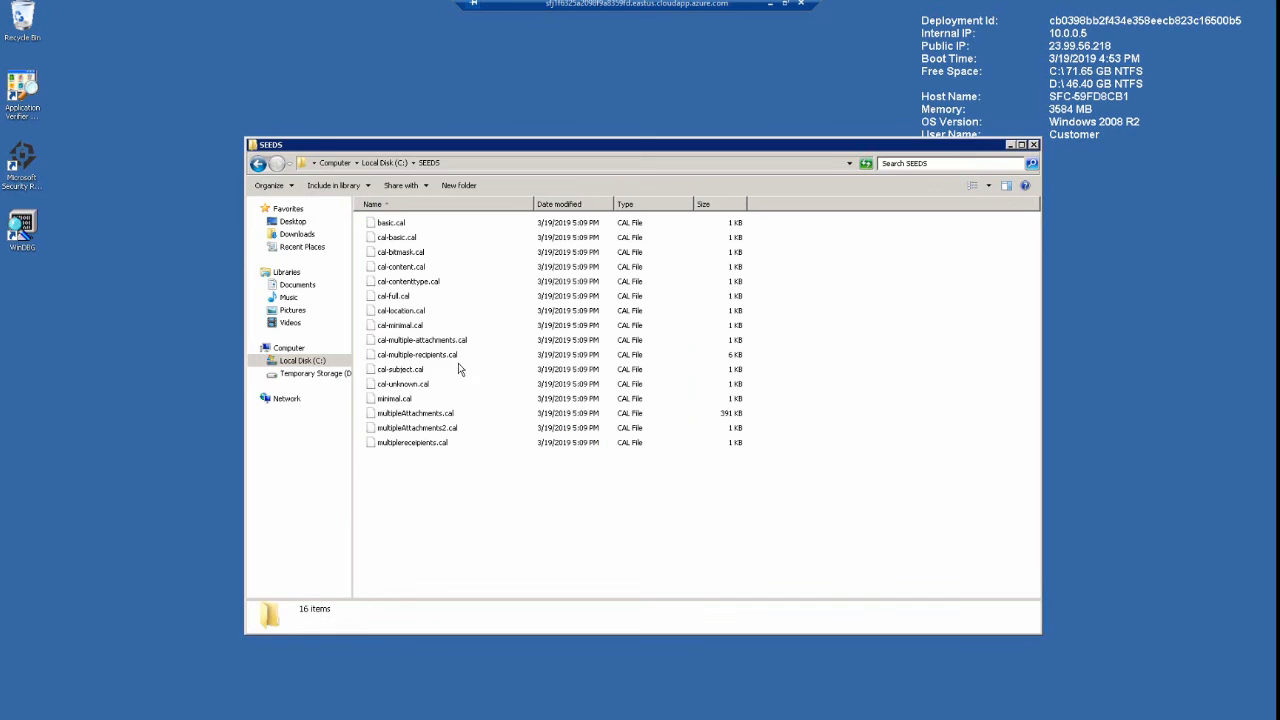
left_click(396, 224)
left_click(404, 240)
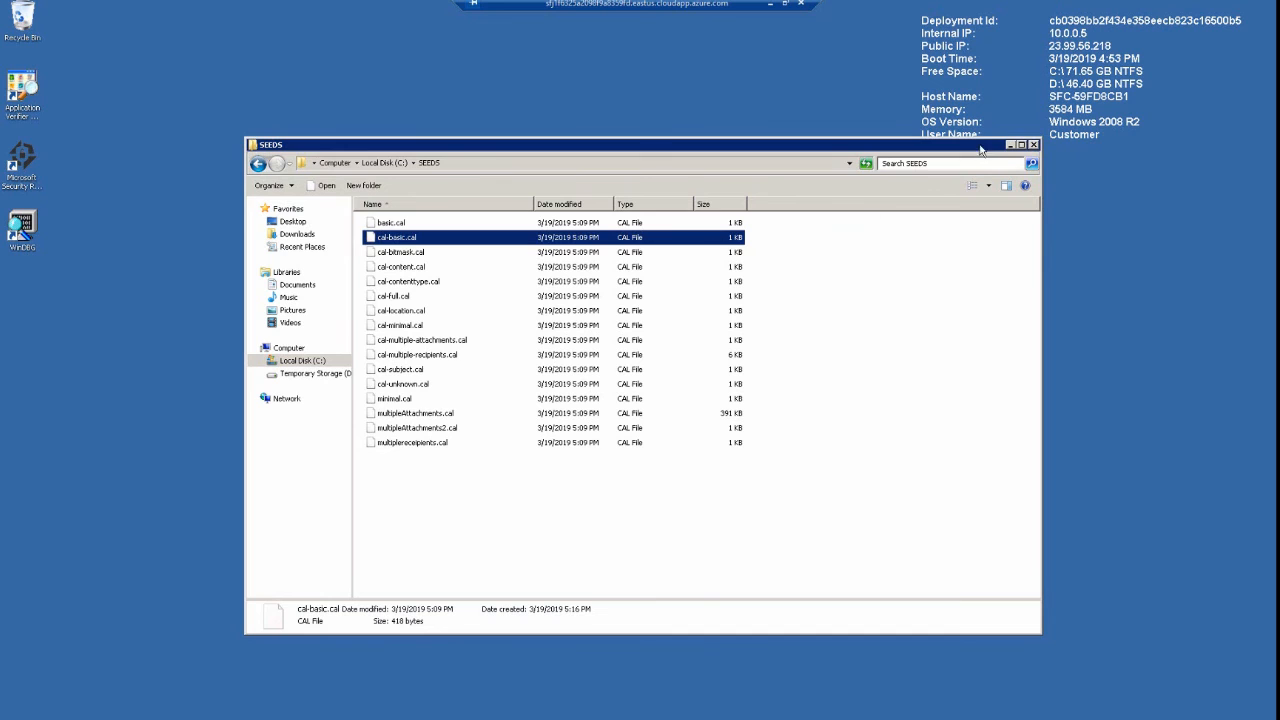
left_click(1034, 145)
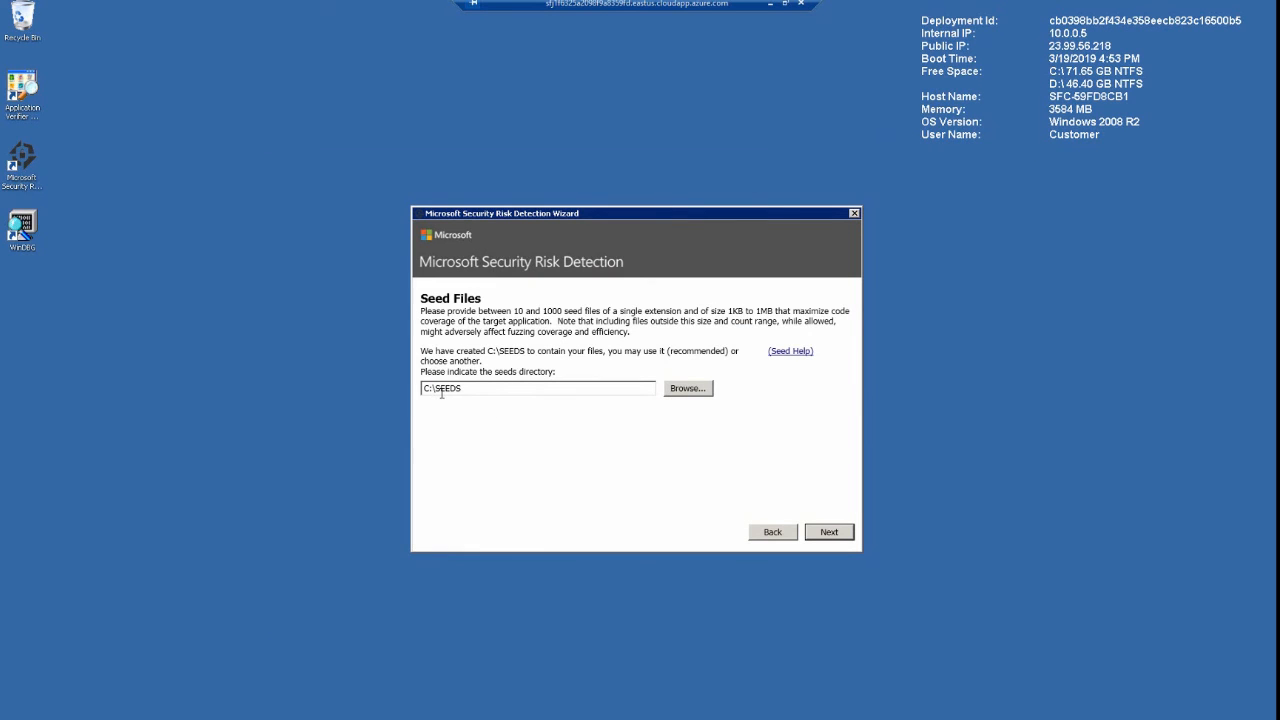
left_click(845, 533)
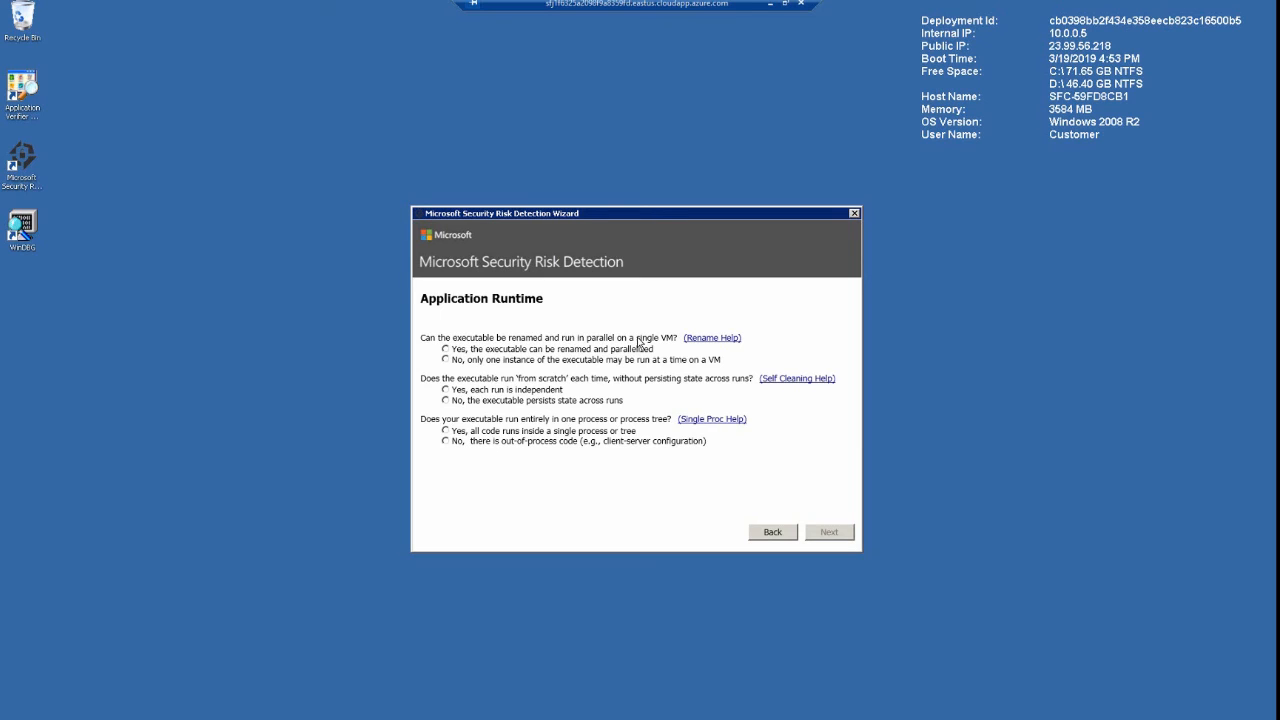
Declare that the executable can be renamed and parallelized, runs independently each time, and stays in a single process or tree, and continue
left_click(446, 350)
left_click(446, 390)
left_click(446, 431)
left_click(820, 537)
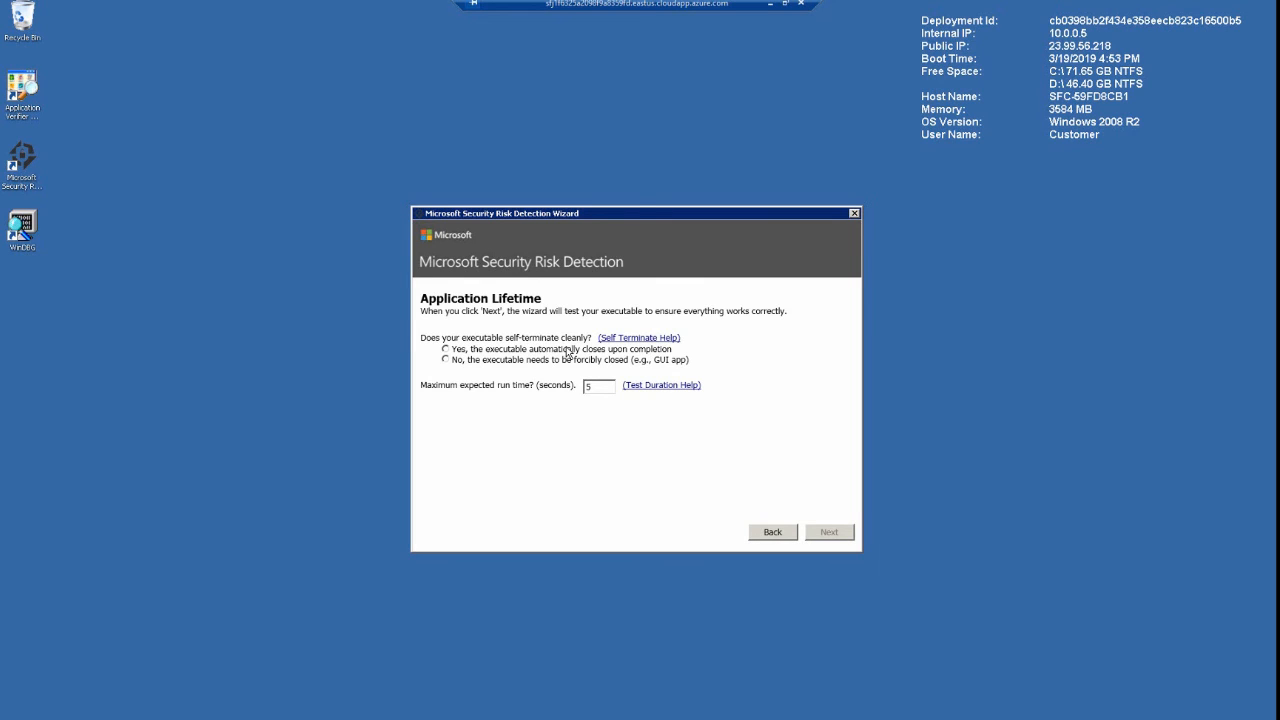
Declare that the executable closes automatically upon completion, keep the 5-second maximum run time, and run the test validation of the job
left_click(450, 351)
left_click(829, 533)
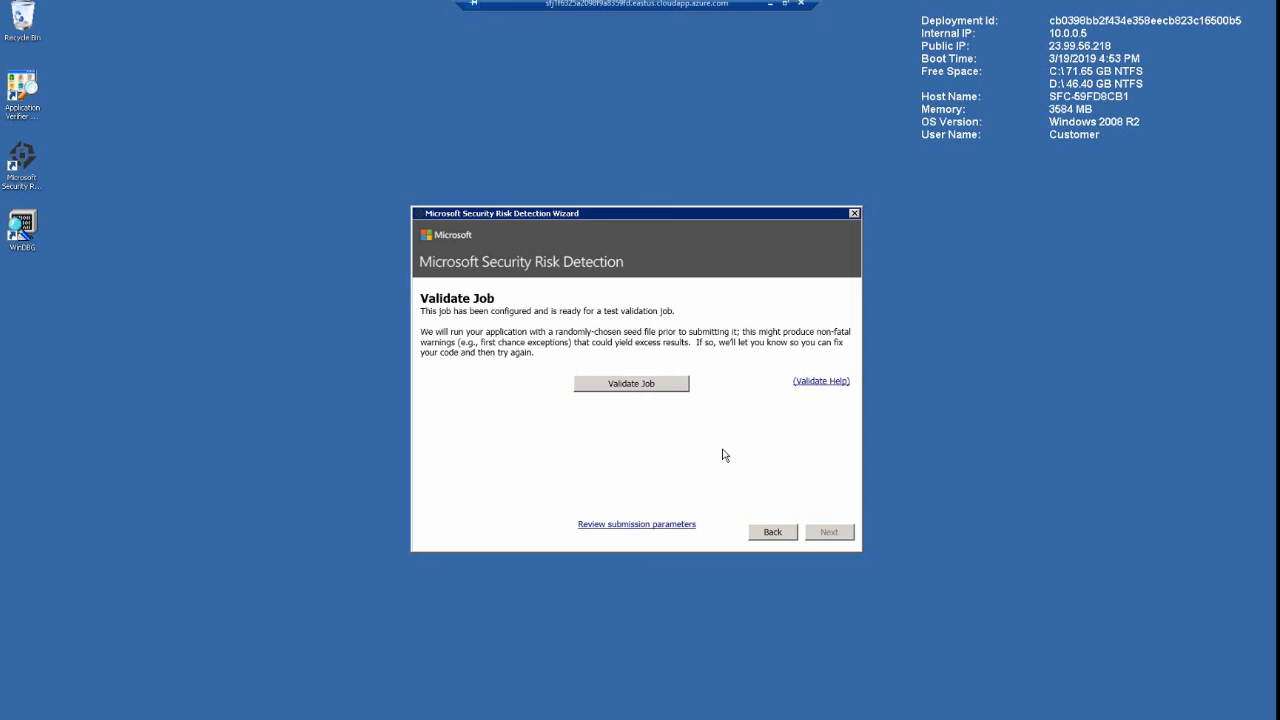
left_click(625, 386)
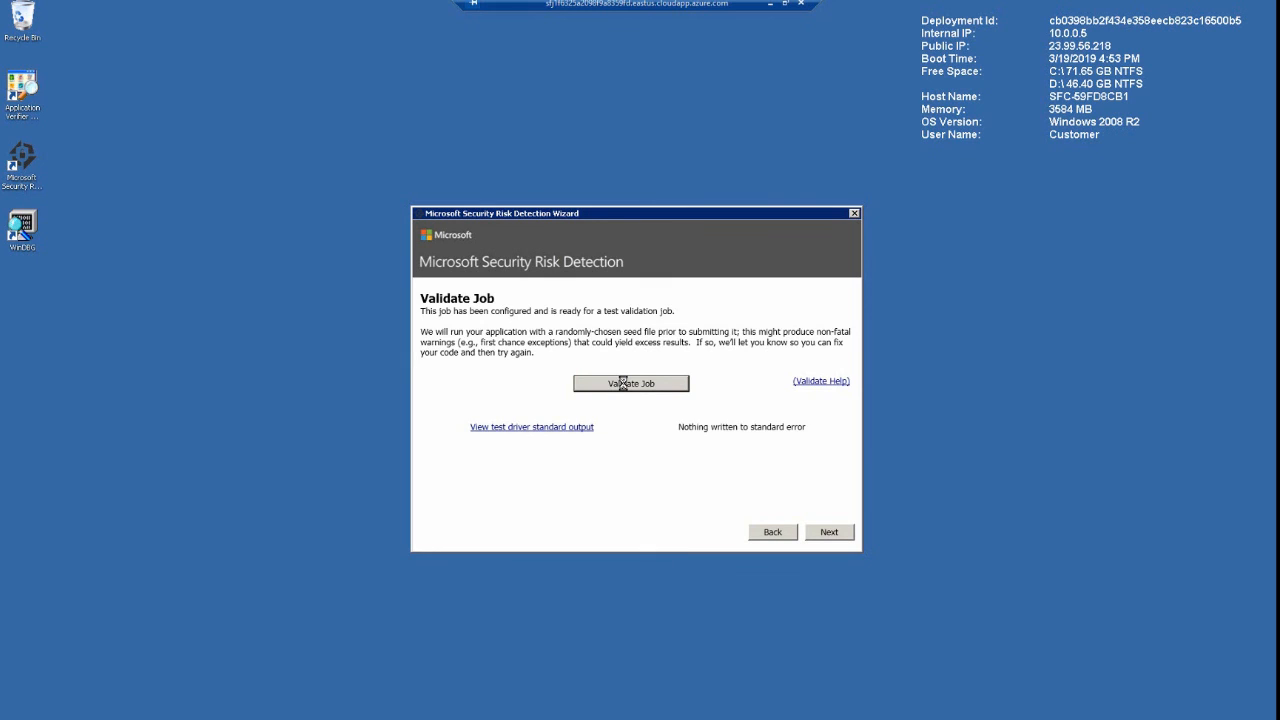
Review the test driver's standard output from the validation run in Notepad and close the file
left_click(579, 436)
left_click(534, 427)
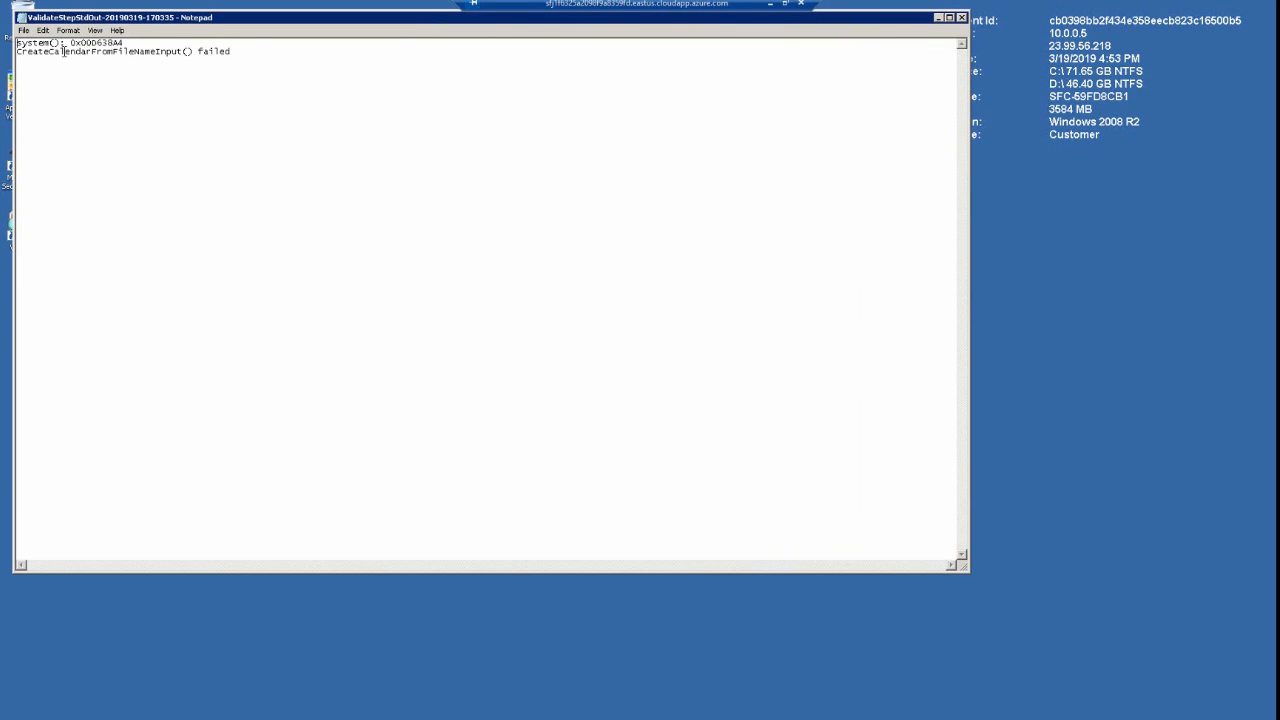
left_click_drag(17, 43, 246, 53)
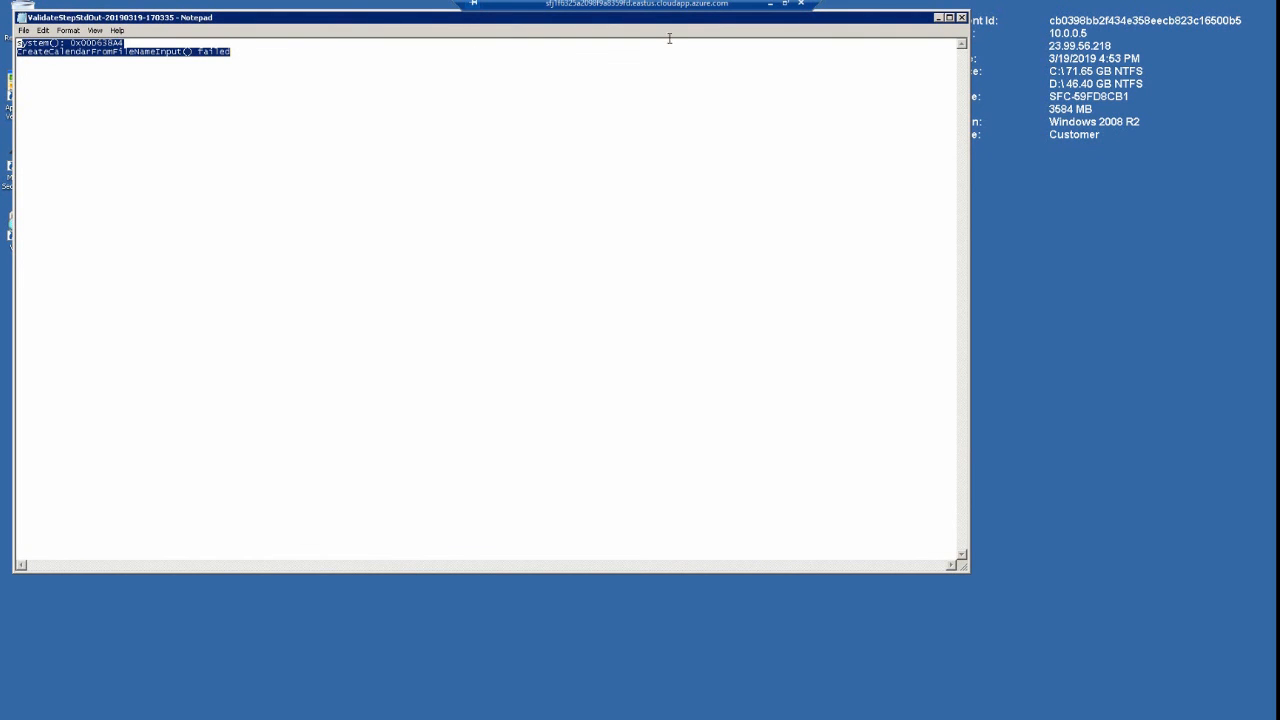
left_click(961, 17)
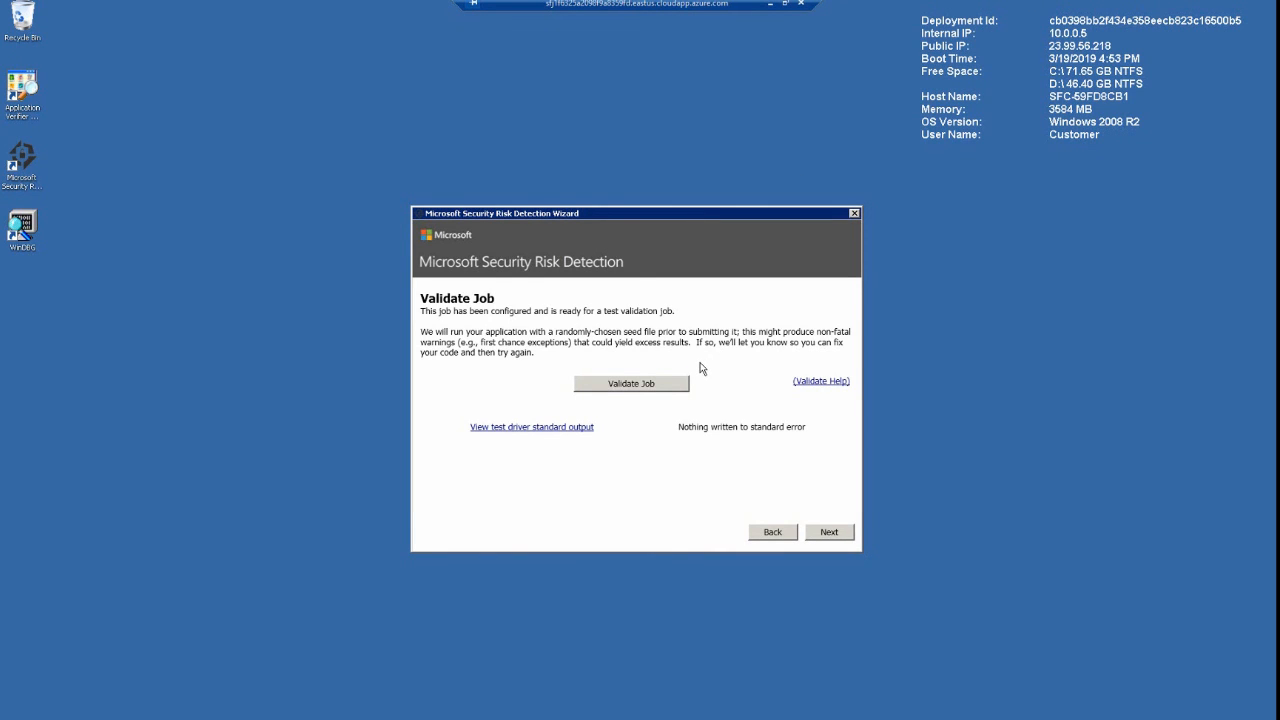
Advance to the Submit Job page and submit the configured job
left_click(828, 532)
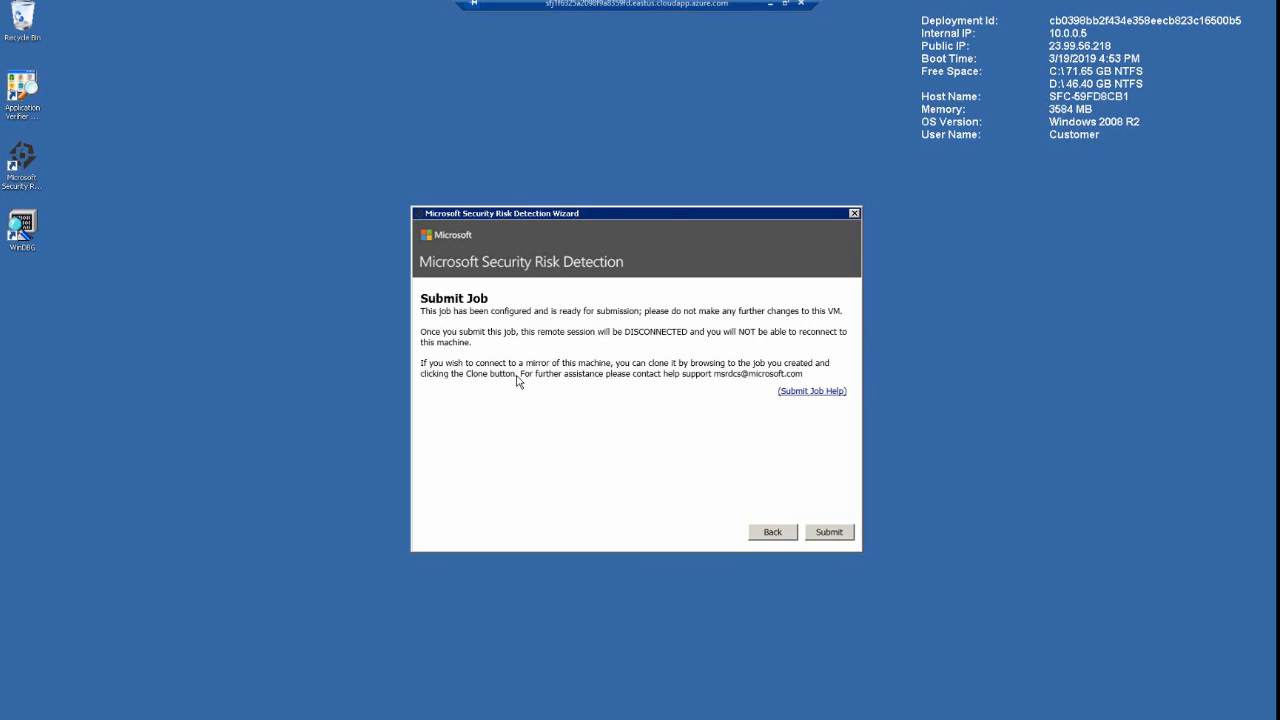
left_click(829, 533)
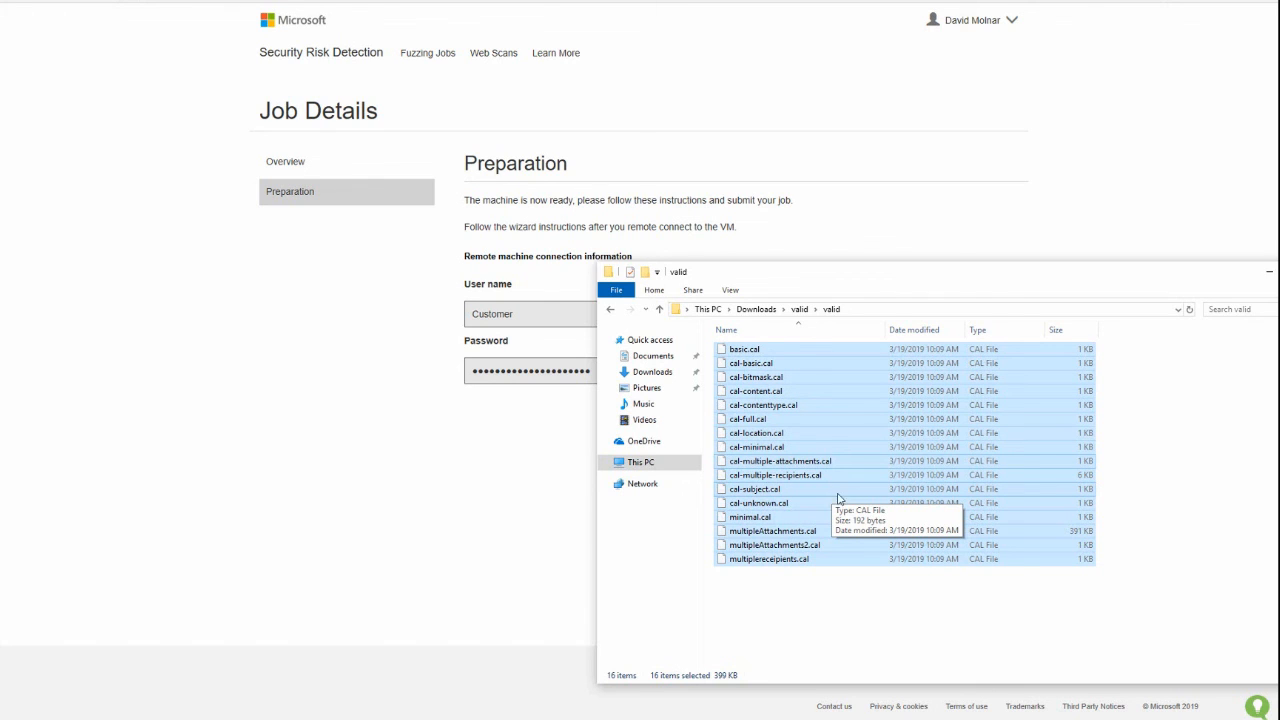
Close the leftover local valid and Build folder windows covering the Job Details page
left_click_drag(1185, 265, 968, 266)
left_click(1111, 267)
left_click(1191, 353)
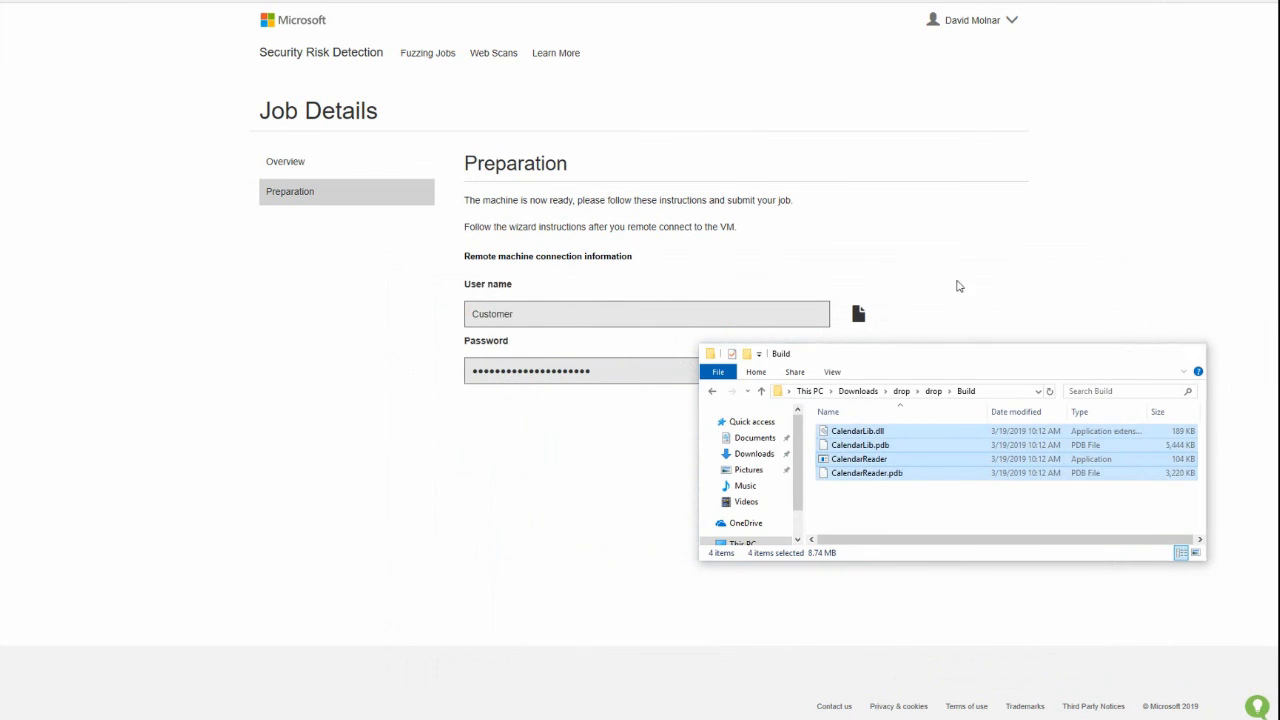
Open the Fuzzing Jobs list and check the status of the submitted job created on 3/19/19 at 9:45 AM
left_click(320, 53)
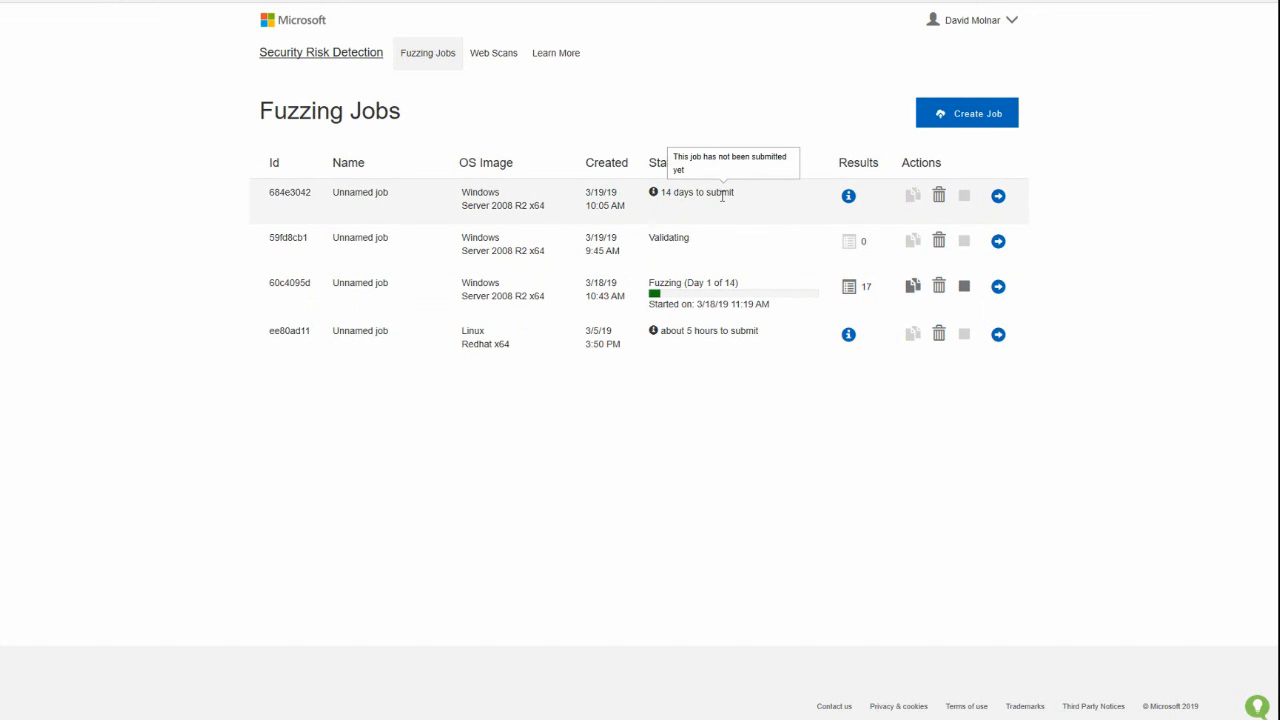
left_click_drag(649, 238, 689, 243)
left_click(649, 241)
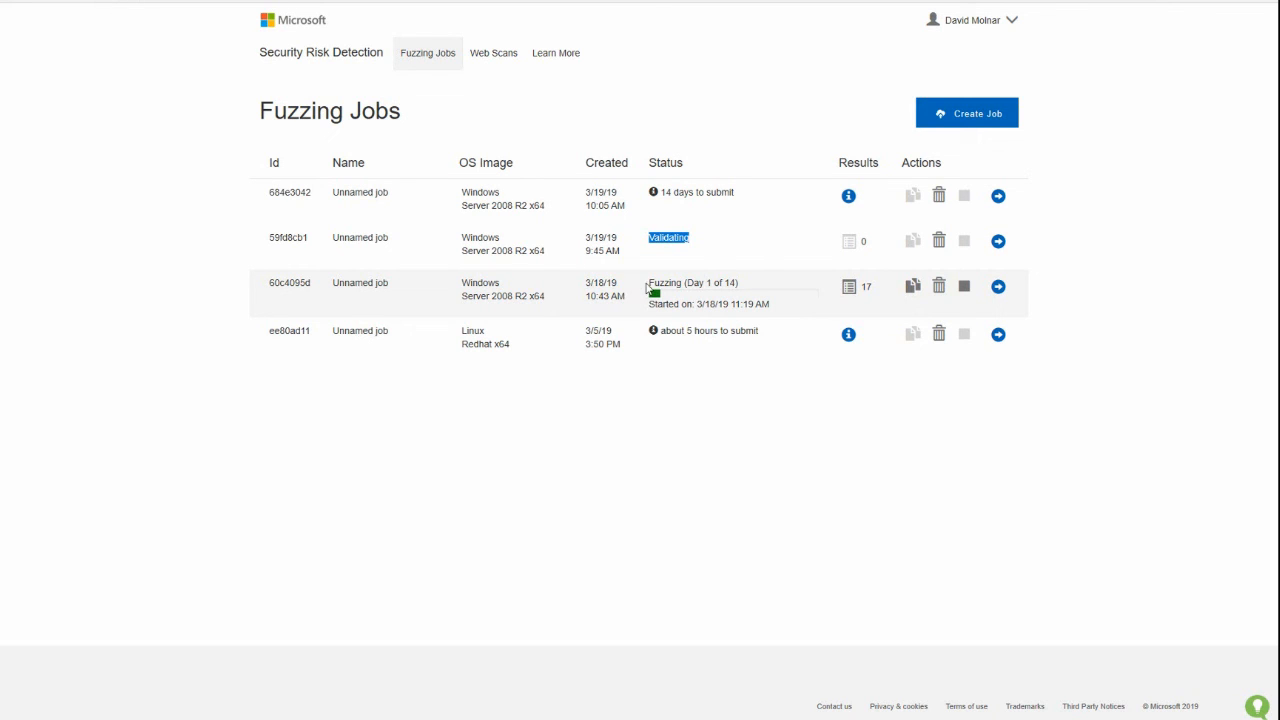
Open the fuzzing job created on 3/18/19 and examine its progress page, especially the total inputs tested
left_click(997, 287)
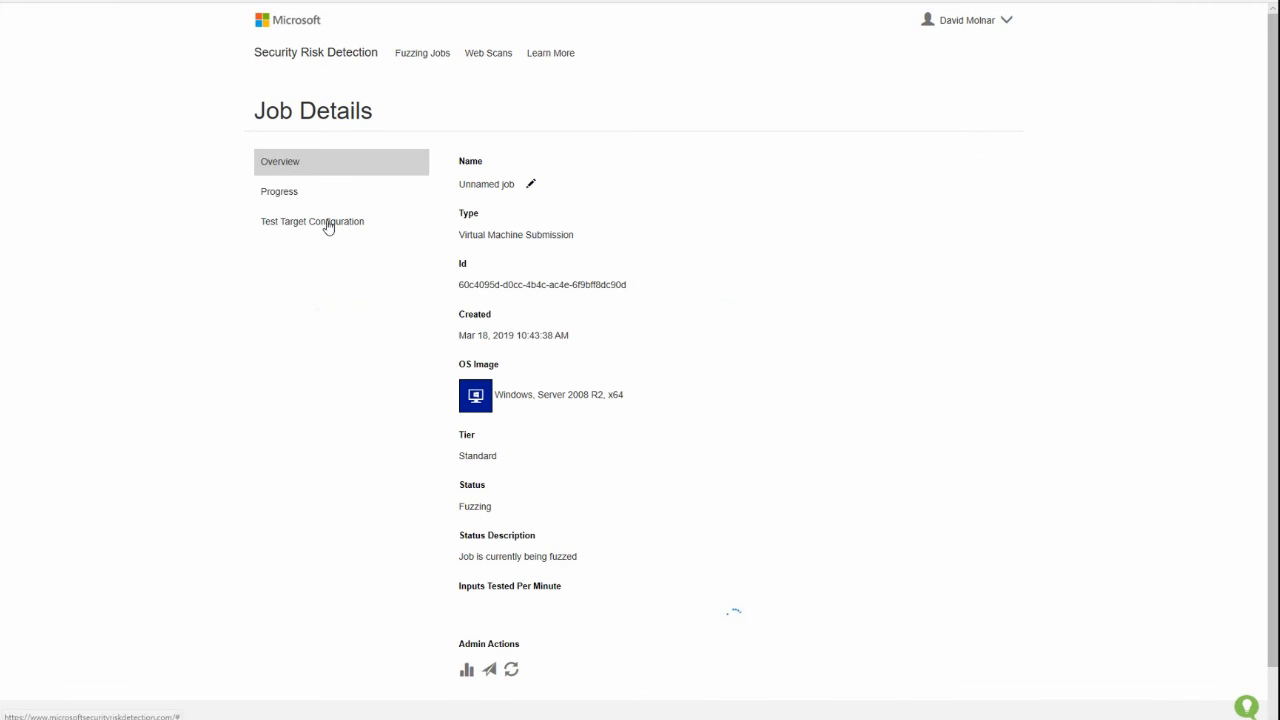
left_click(273, 197)
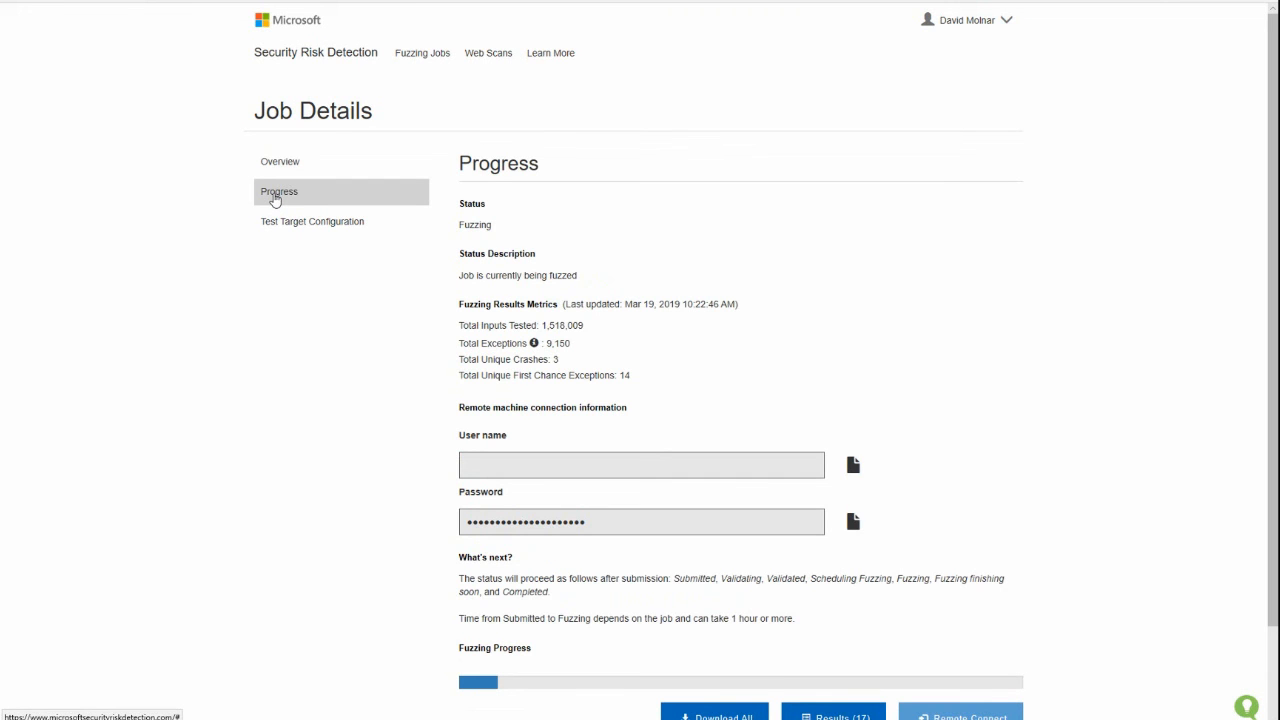
left_click_drag(459, 326, 587, 329)
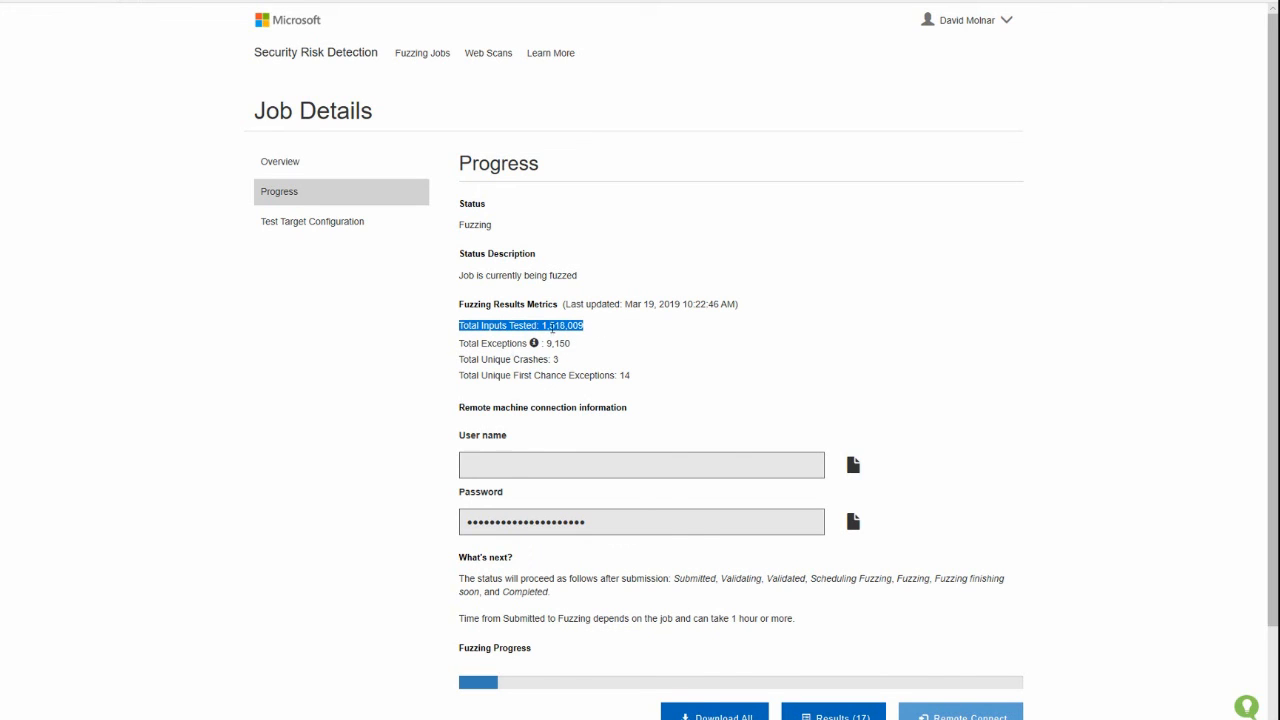
left_click(555, 333)
double_click(551, 333)
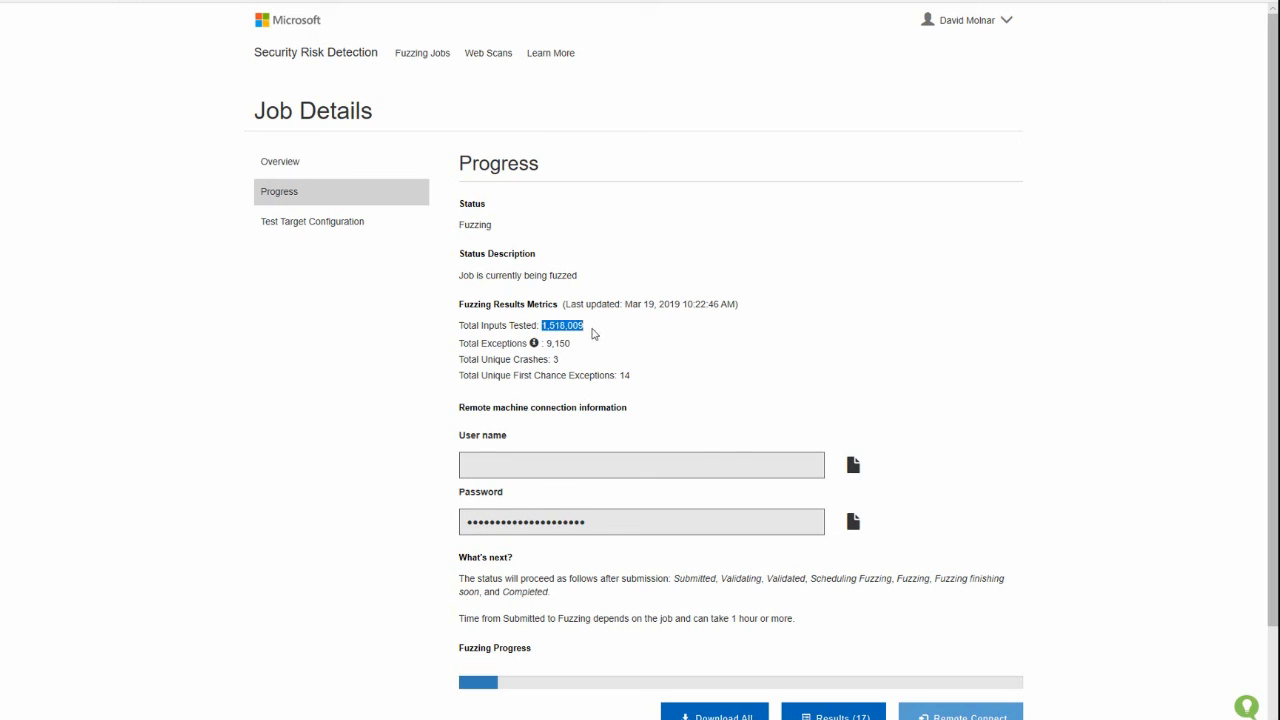
left_click(596, 334)
scroll(420, 447, "down", 1)
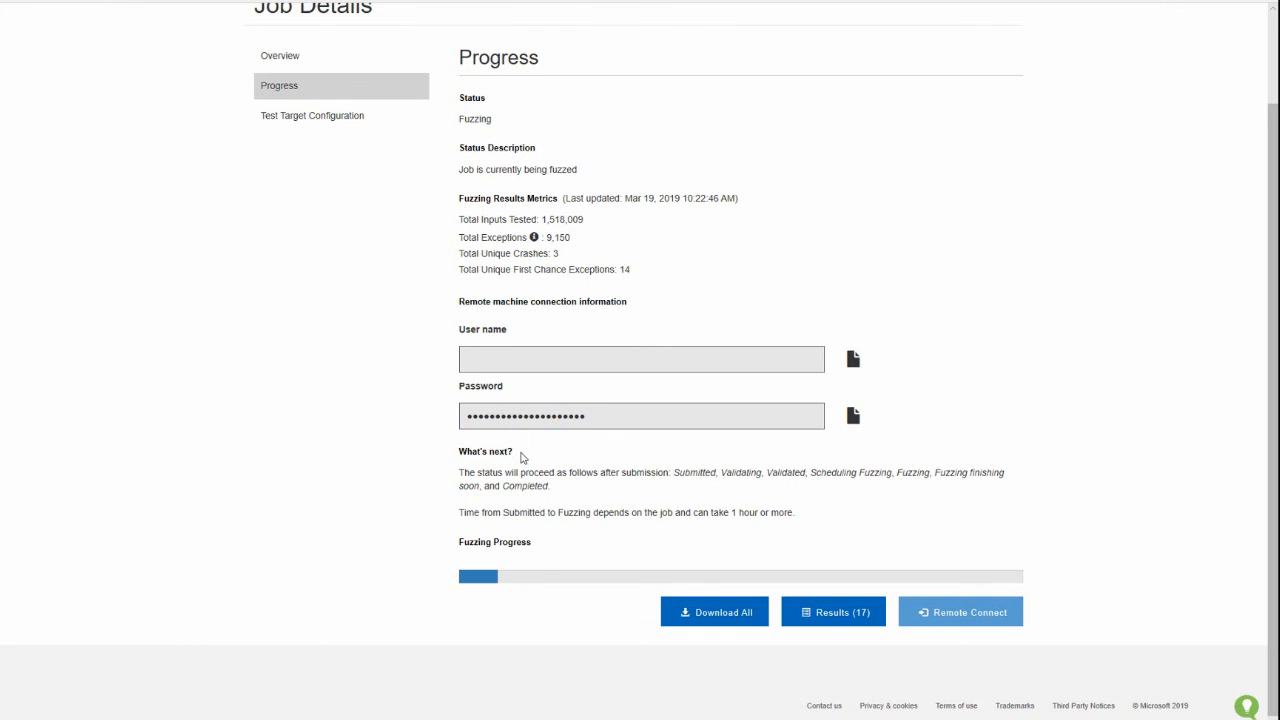
scroll(520, 457, "up", 2)
Return to the Fuzzing Jobs list and recheck the submitted job's validation status
left_click(333, 56)
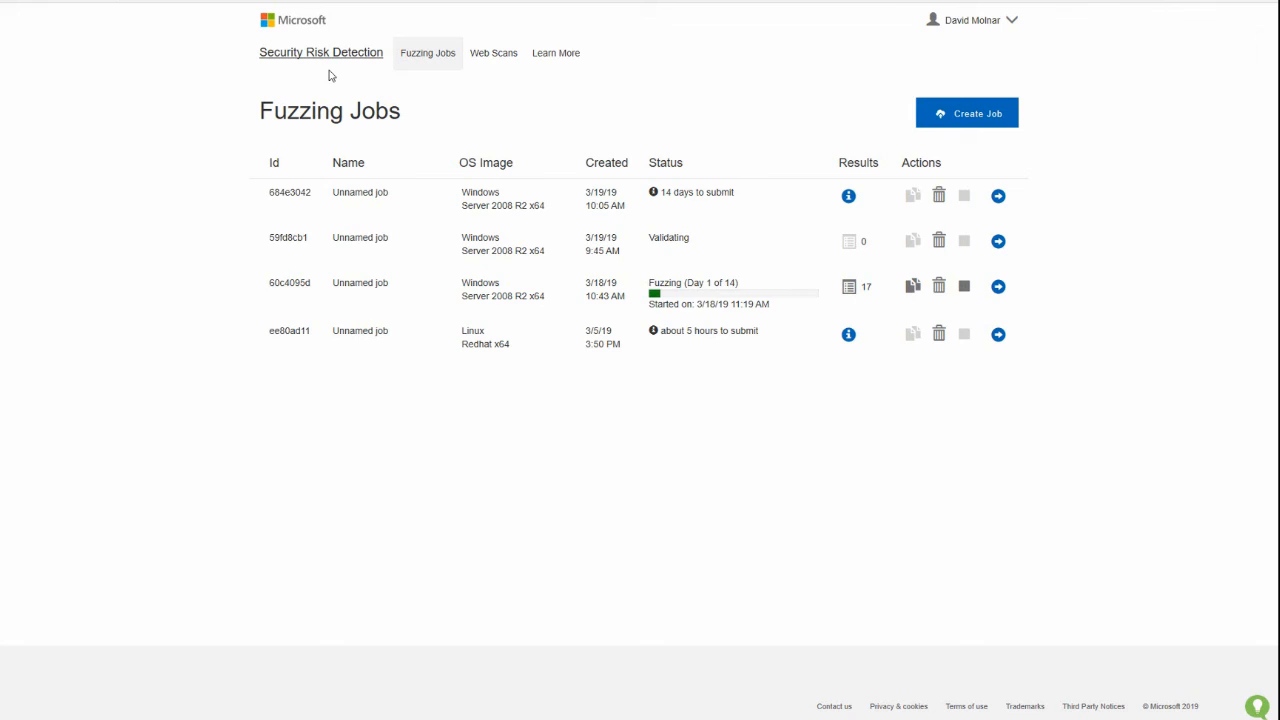
left_click_drag(646, 243, 695, 245)
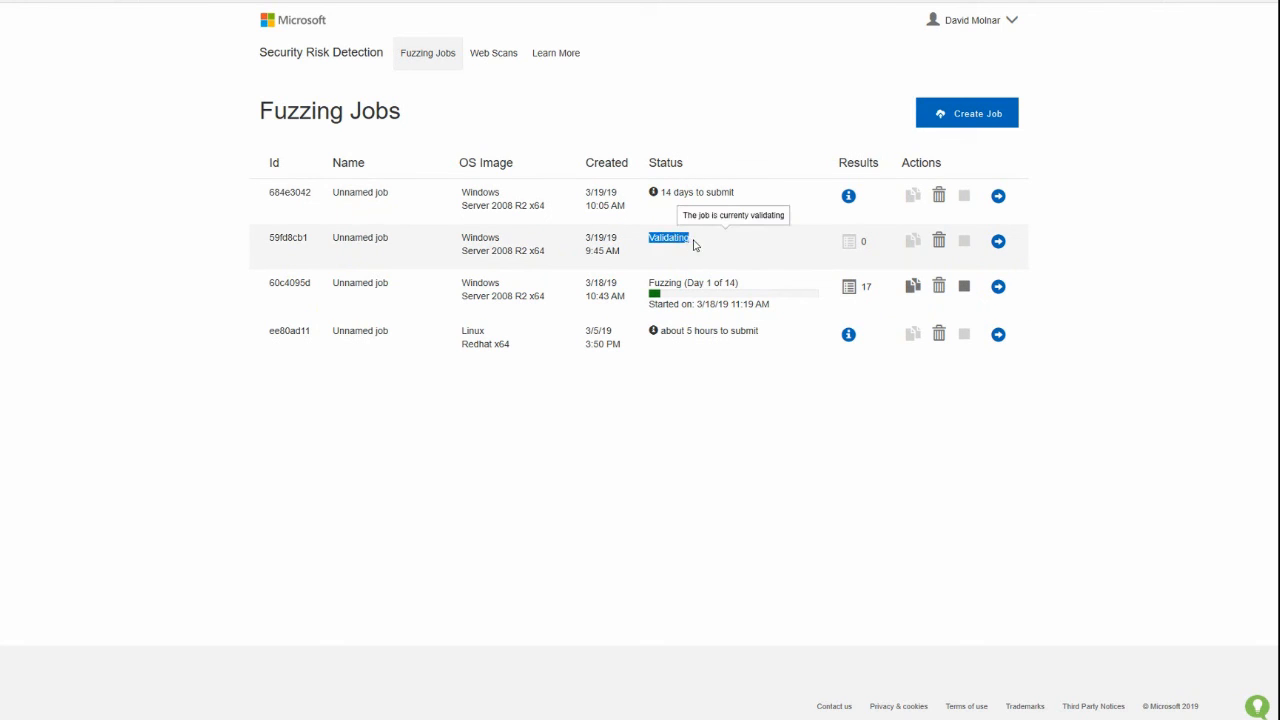
left_click(669, 271)
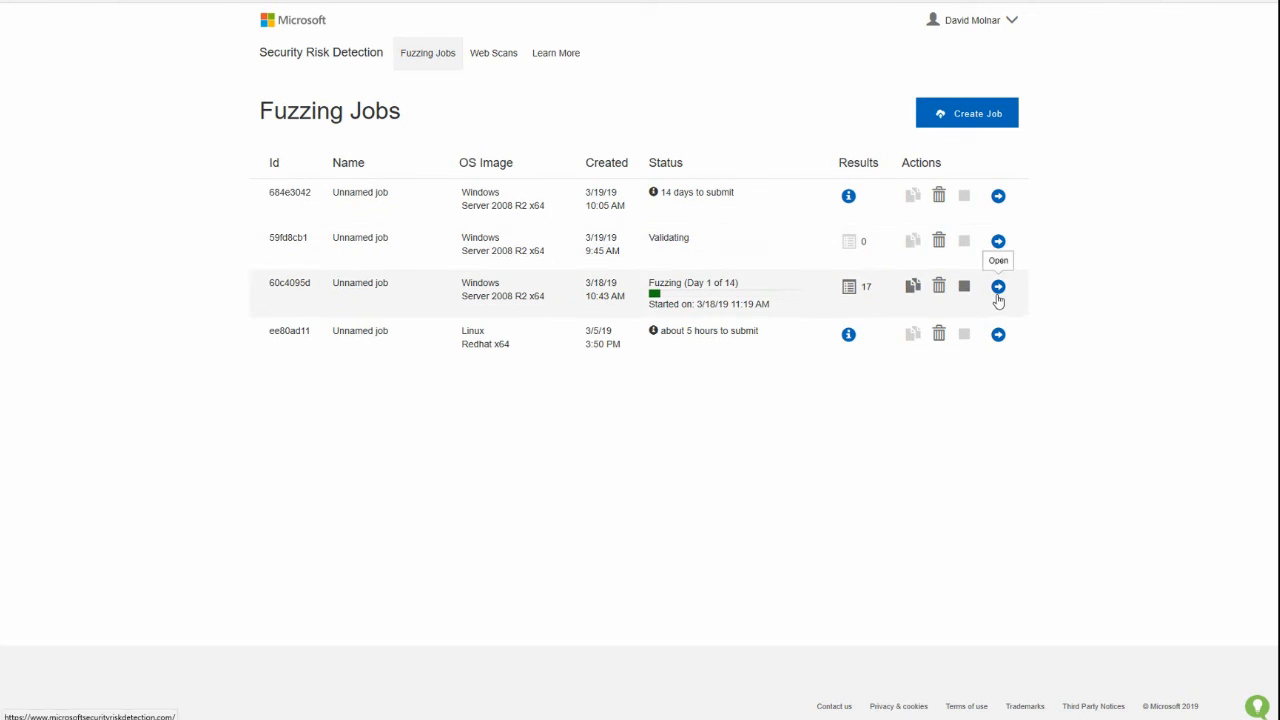